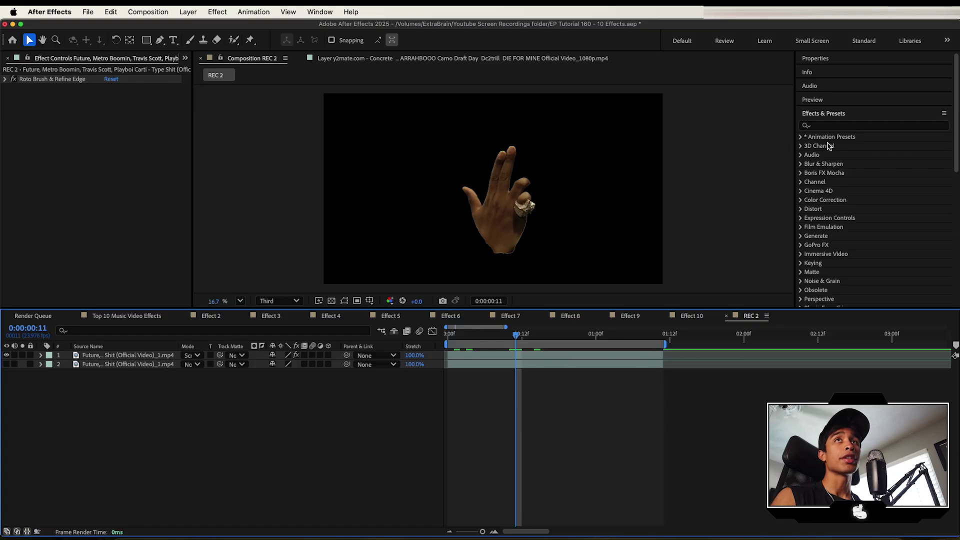
# Step: Apply CC Threshold to the rotoscoped hand and lower the threshold level to 58.6
pyautogui.click(832, 127)
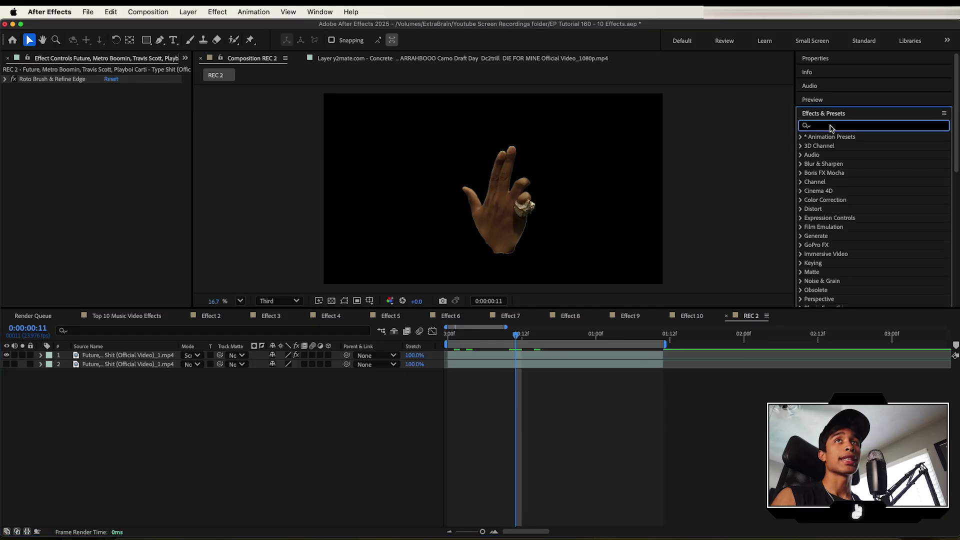
pyautogui.write('thres')
pyautogui.press('Return')
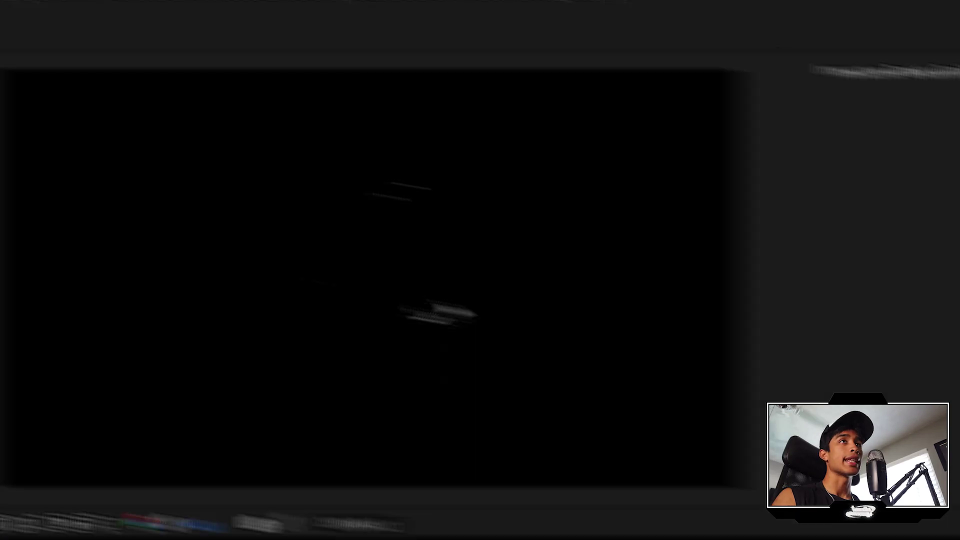
pyautogui.moveTo(245, 200); pyautogui.dragTo(219, 210)
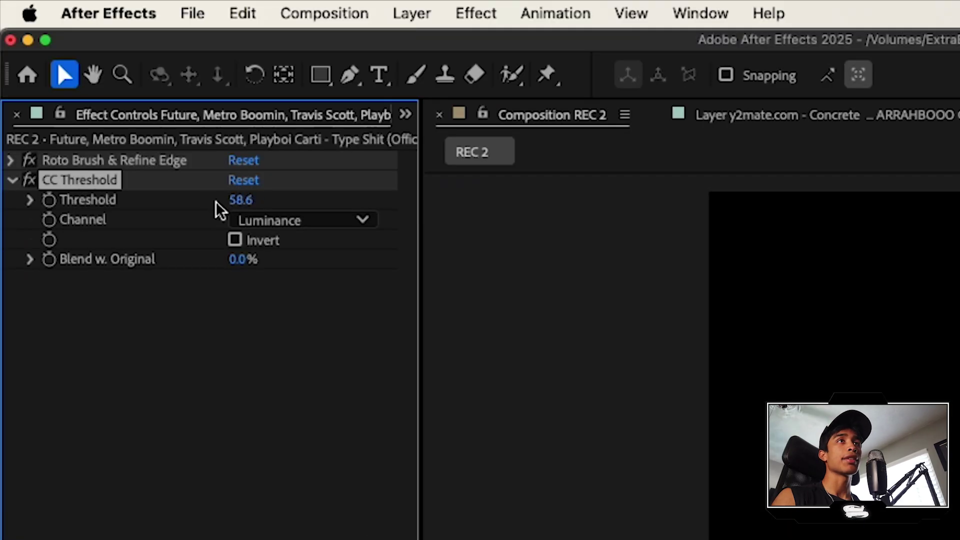
# Step: Add Echo in Screen mode and show the original footage layer underneath again
pyautogui.write('ech')
pyautogui.press('Return')
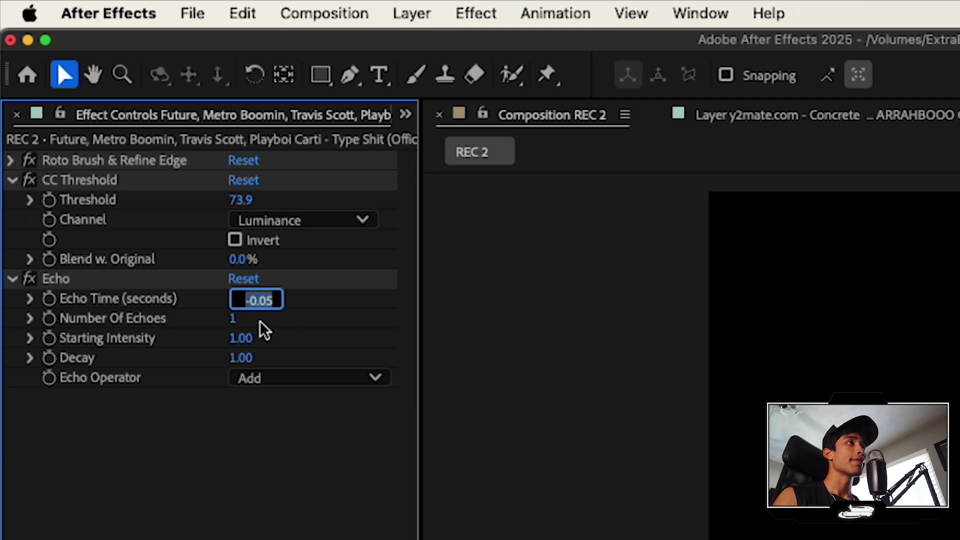
pyautogui.click(300, 378)
pyautogui.click(282, 479)
pyautogui.click(14, 163)
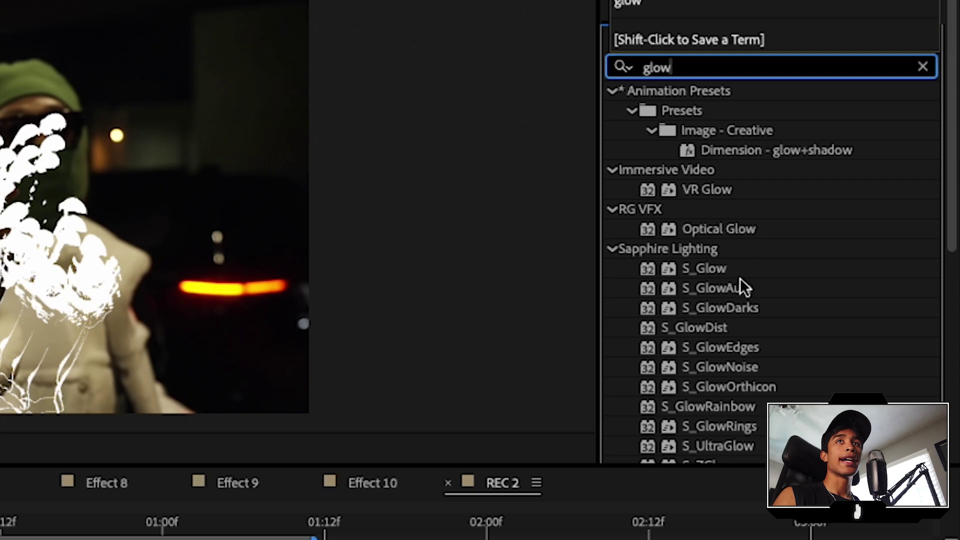
# Step: Add S_Glow and VC Color Vibrance with a pure red tint to the hand
pyautogui.doubleClick(736, 269)
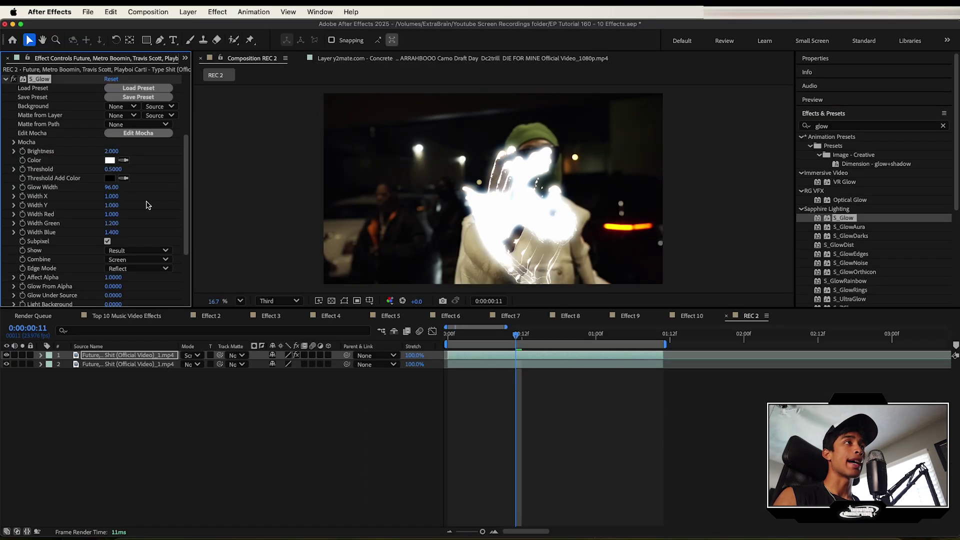
pyautogui.moveTo(848, 198); pyautogui.dragTo(771, 223)
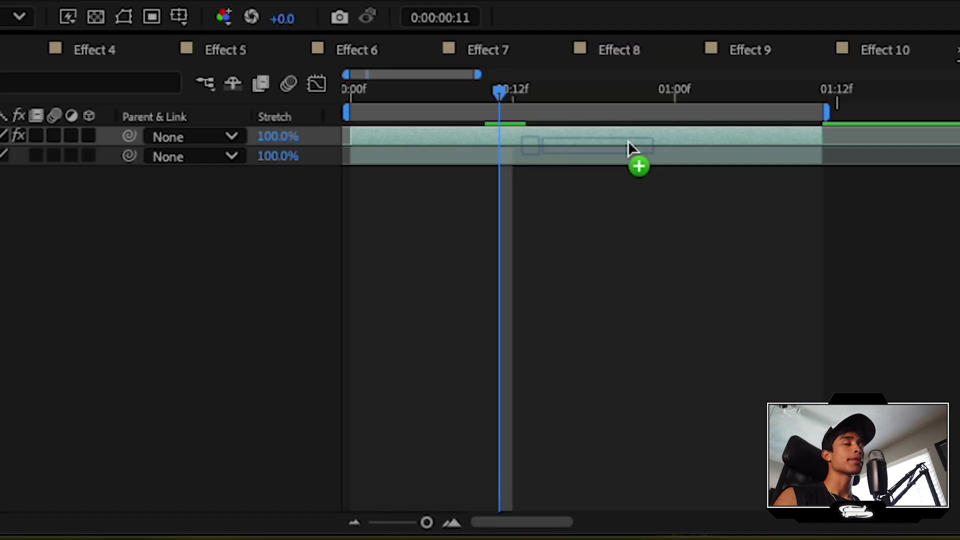
pyautogui.moveTo(628, 140); pyautogui.dragTo(628, 143)
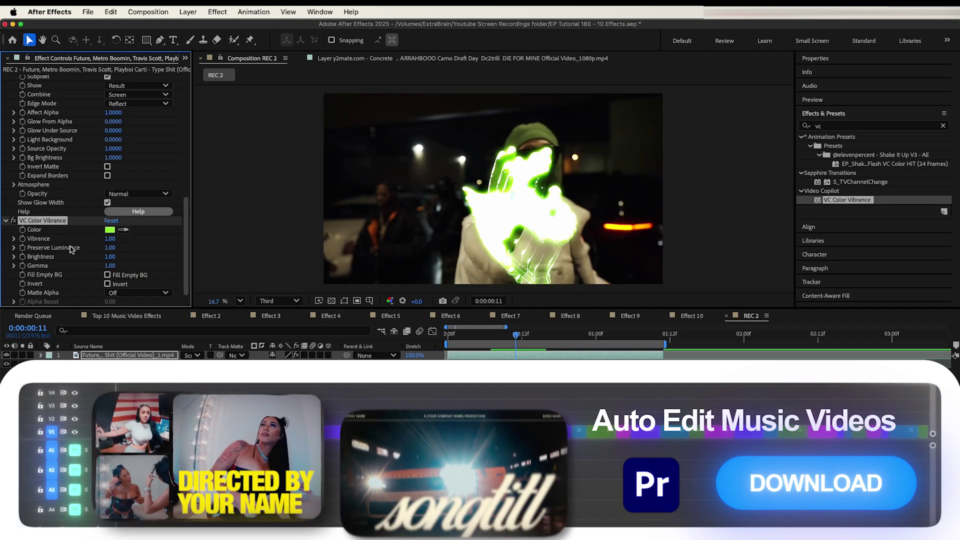
pyautogui.click(110, 229)
pyautogui.moveTo(508, 315); pyautogui.dragTo(513, 205)
pyautogui.click(586, 221)
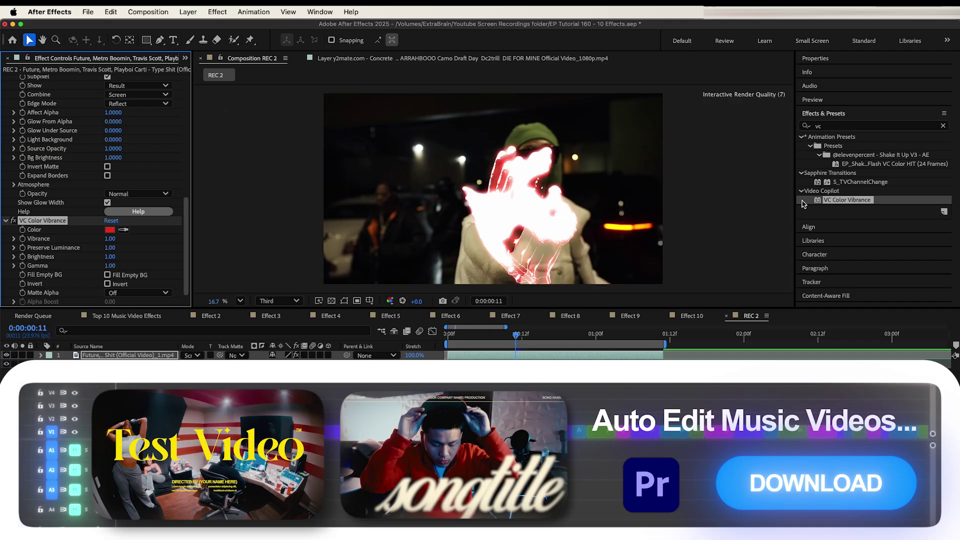
# Step: Apply VR Chromatic Aberrations to the hand layer
pyautogui.doubleClick(851, 125)
pyautogui.write('vr ch')
pyautogui.doubleClick(731, 112)
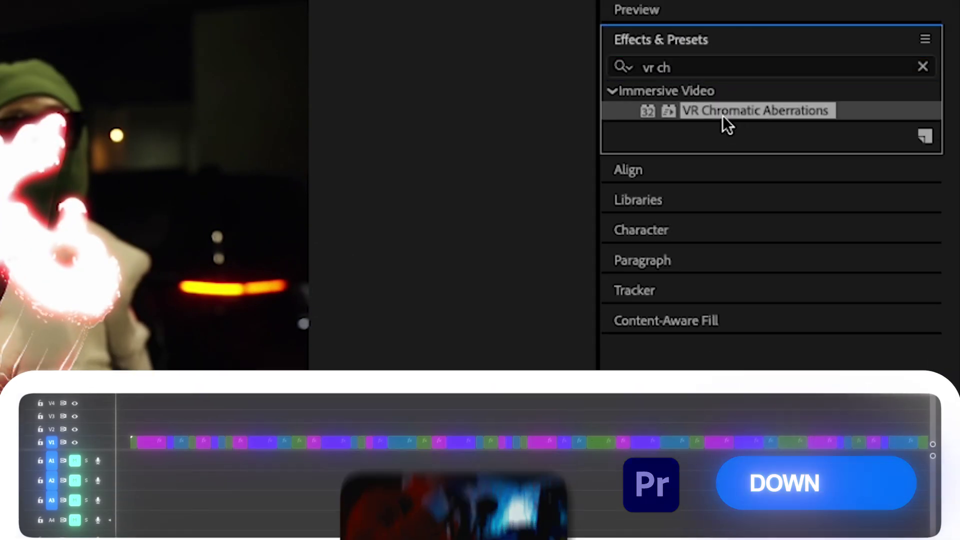
# Step: Add Directional Blur with a 90° direction and a blur length of 100
pyautogui.click(923, 66)
pyautogui.write('direc')
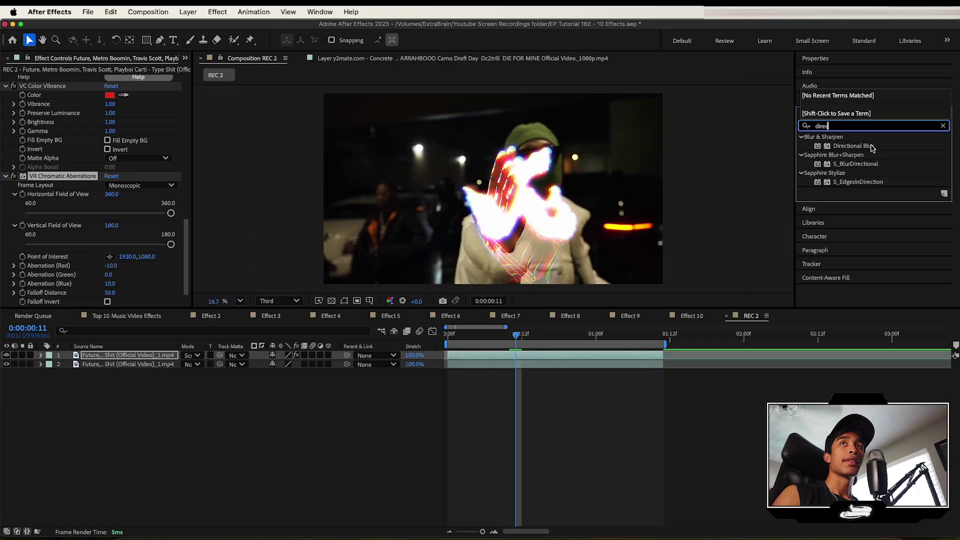
pyautogui.doubleClick(852, 146)
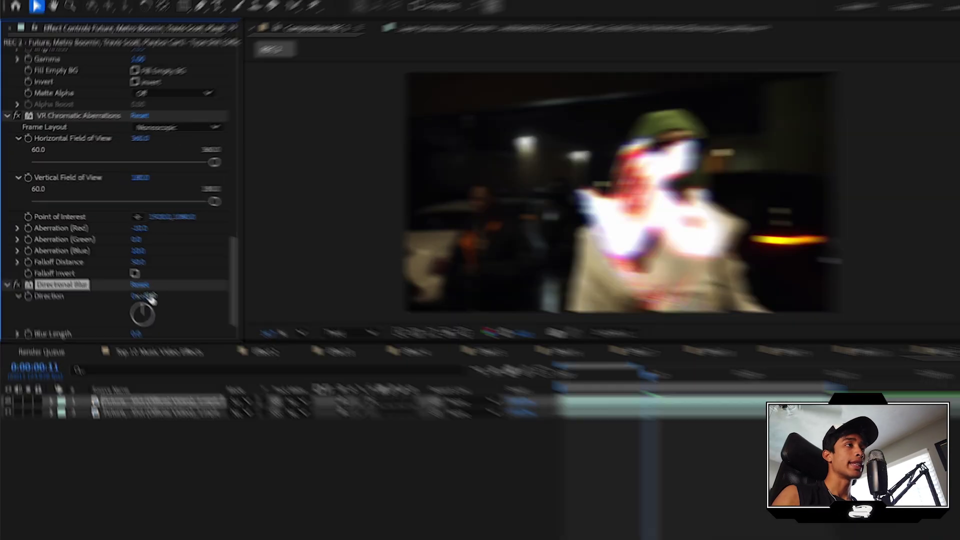
pyautogui.click(151, 296)
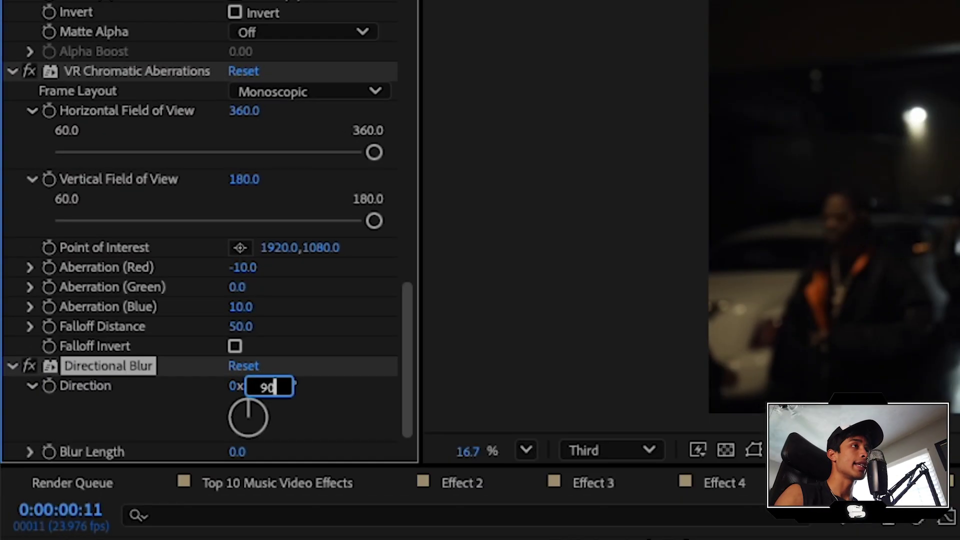
pyautogui.write('90')
pyautogui.press('Return')
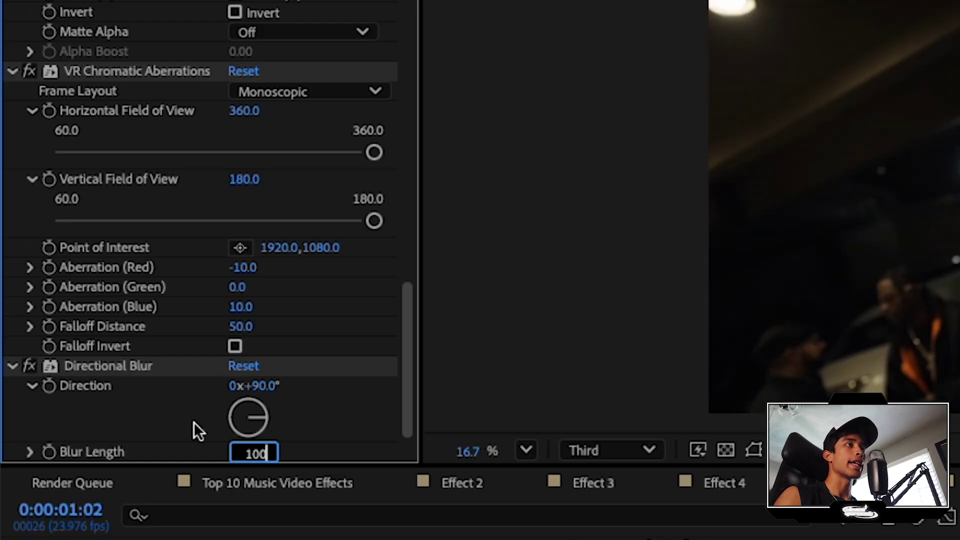
pyautogui.press('Return')
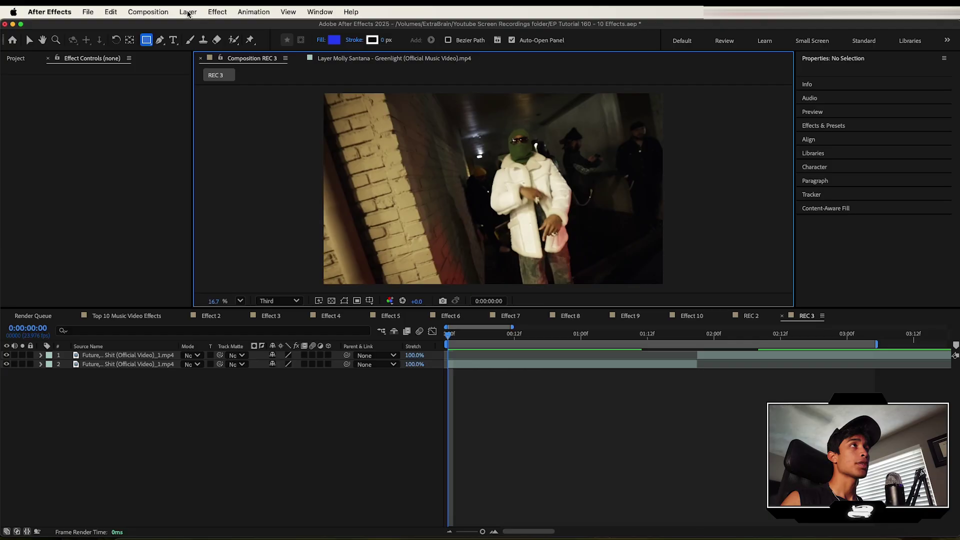
# Step: Add a new adjustment layer to the REC 3 composition
pyautogui.click(187, 12)
pyautogui.moveTo(193, 28)
pyautogui.click(330, 94)
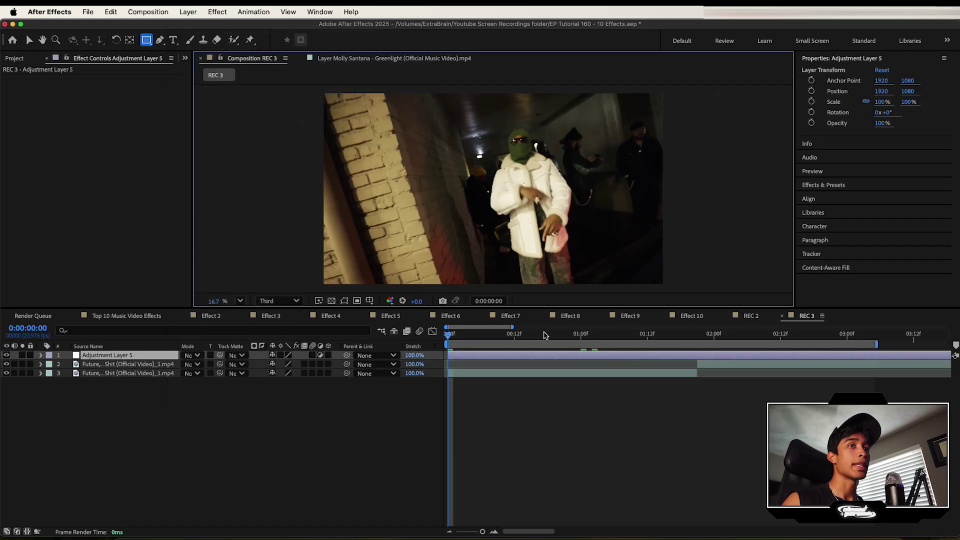
# Step: Trim the adjustment layer to a short clip starting at 01:09
pyautogui.click(583, 339)
pyautogui.hotkey('ctrl', 'shift', 'd')
pyautogui.press('Delete')
pyautogui.moveTo(552, 359); pyautogui.dragTo(736, 359)
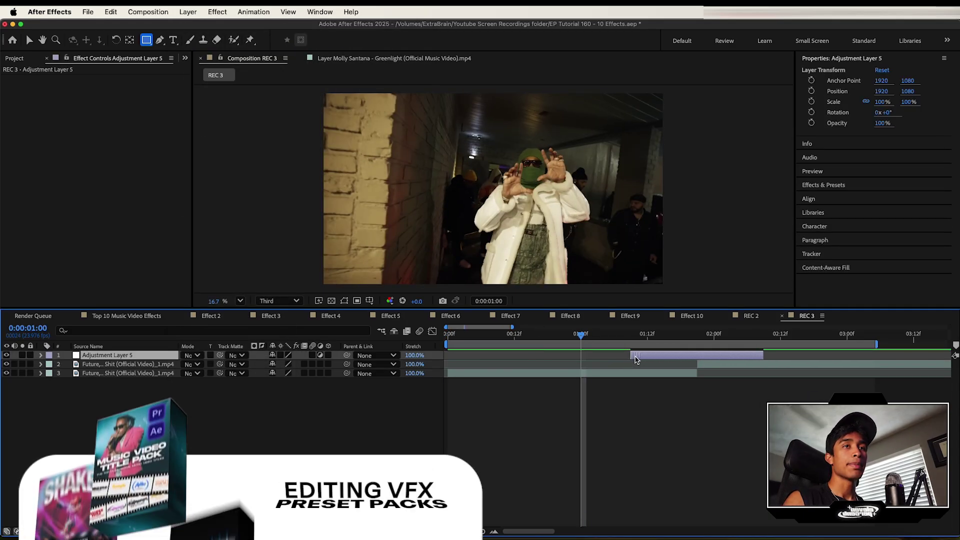
pyautogui.click(632, 338)
# Step: Apply the warp flash preset from Effects & Presets to the adjustment layer
pyautogui.click(842, 186)
pyautogui.click(843, 128)
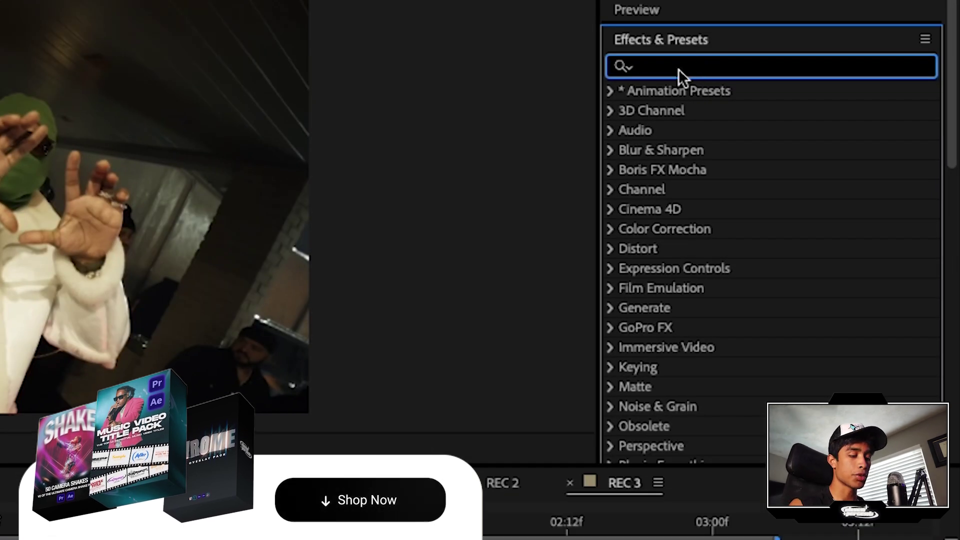
pyautogui.write('v3')
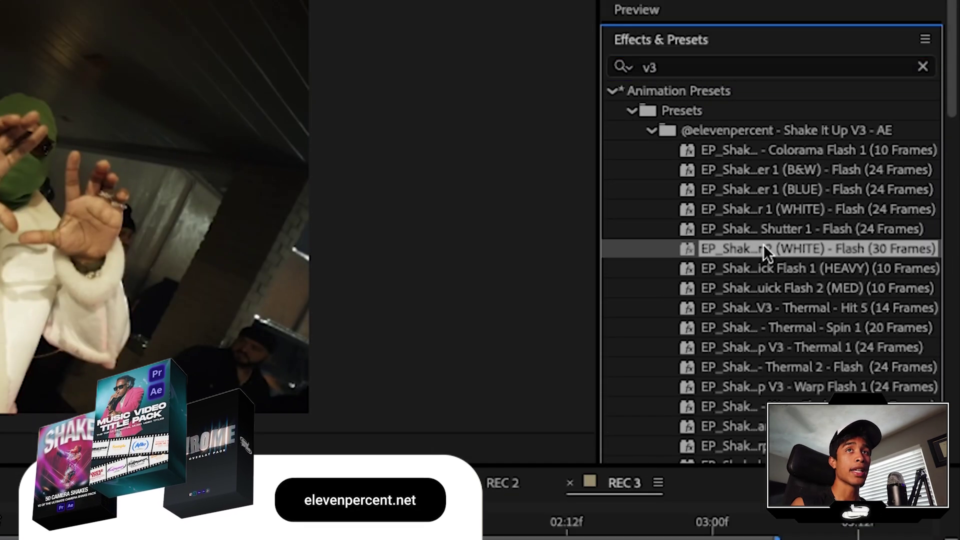
pyautogui.scroll(-5, 765, 253)
pyautogui.click(785, 211)
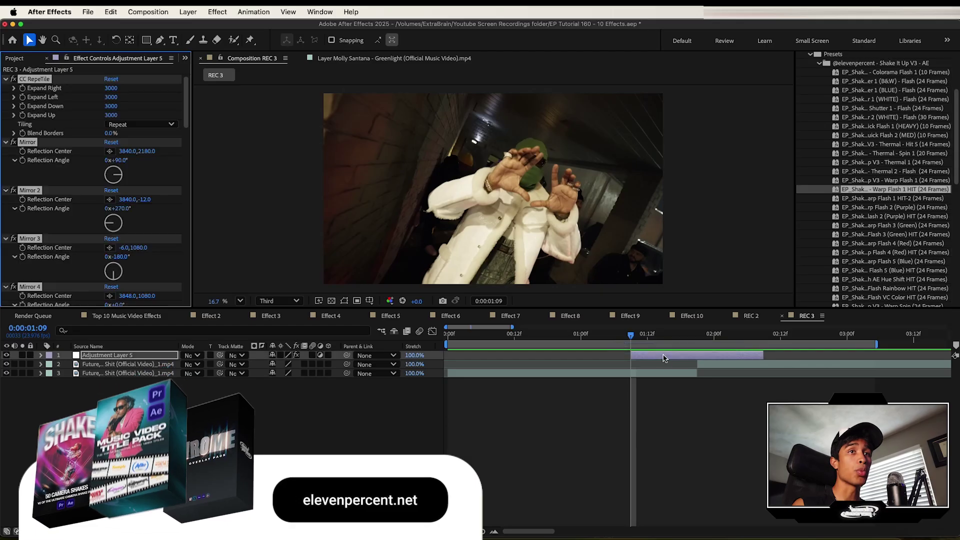
# Step: Preview the warp flash transition around 01:09
pyautogui.press('space')
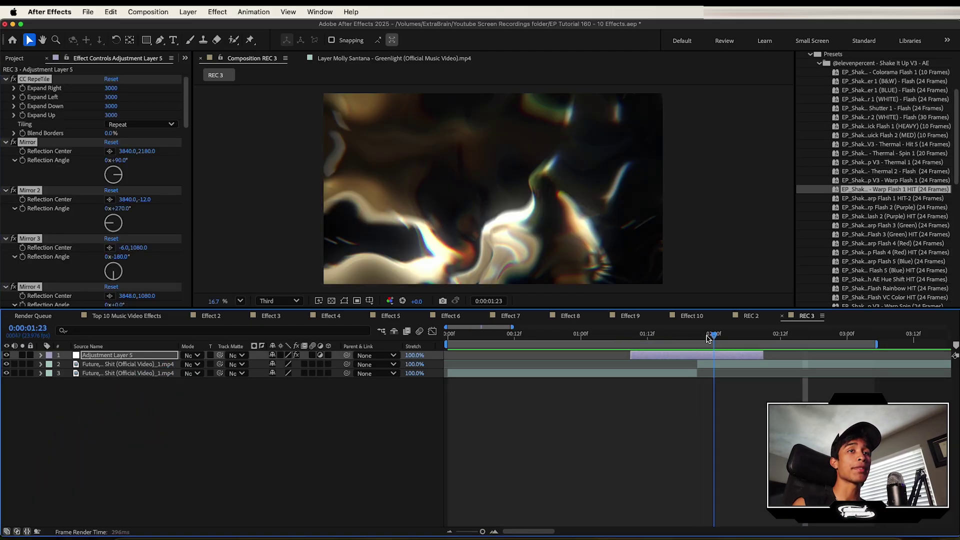
pyautogui.click(609, 337)
pyautogui.press('space')
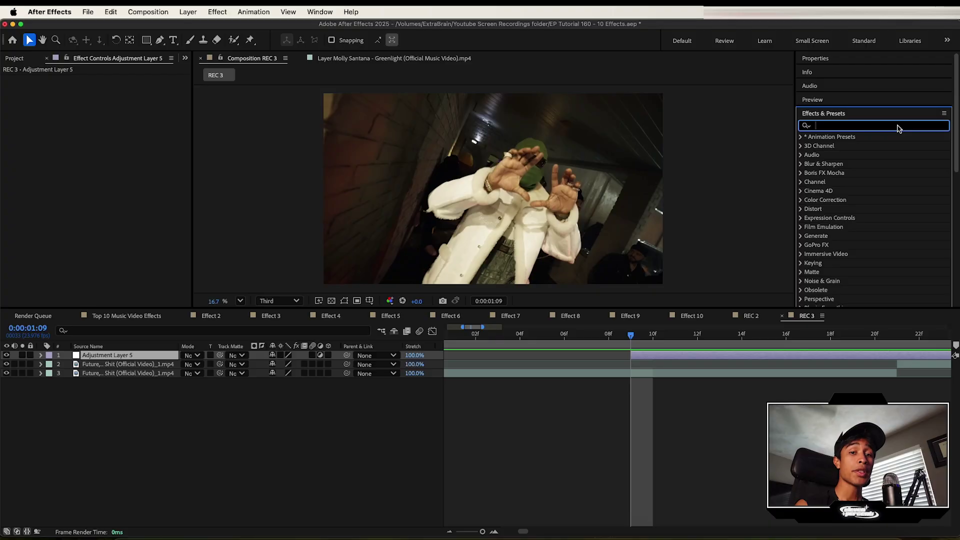
# Step: Apply CC RepeTile to the adjustment layer with Unfold tiling
pyautogui.write('rep')
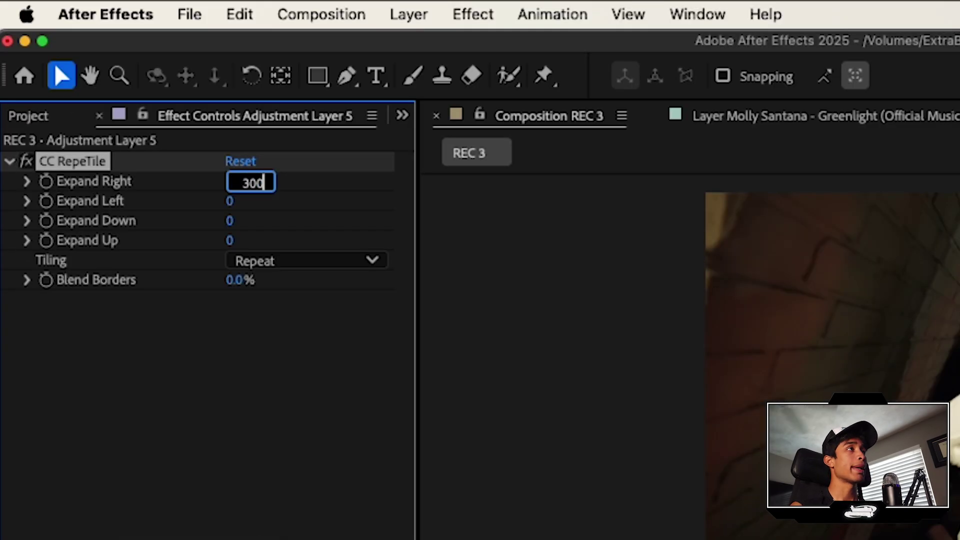
pyautogui.click(240, 181)
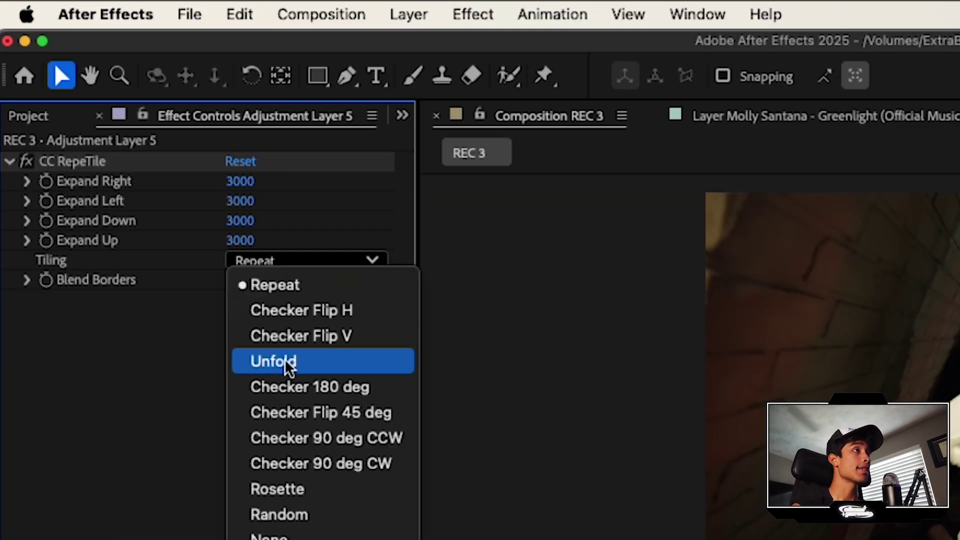
pyautogui.click(286, 364)
# Step: Add Turbulent Displace with Amount 160 and Size 160
pyautogui.write('turbu')
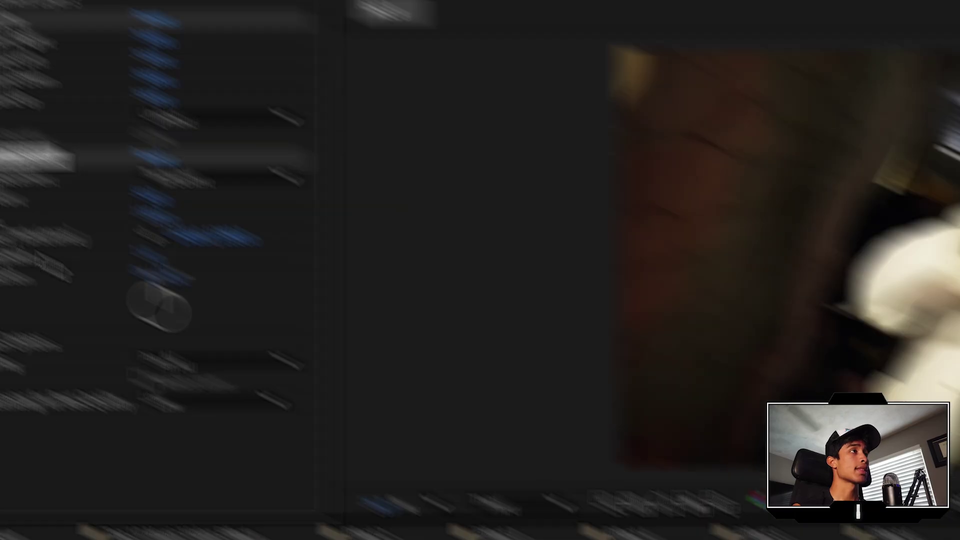
pyautogui.click(246, 340)
pyautogui.write('160')
pyautogui.press('Return')
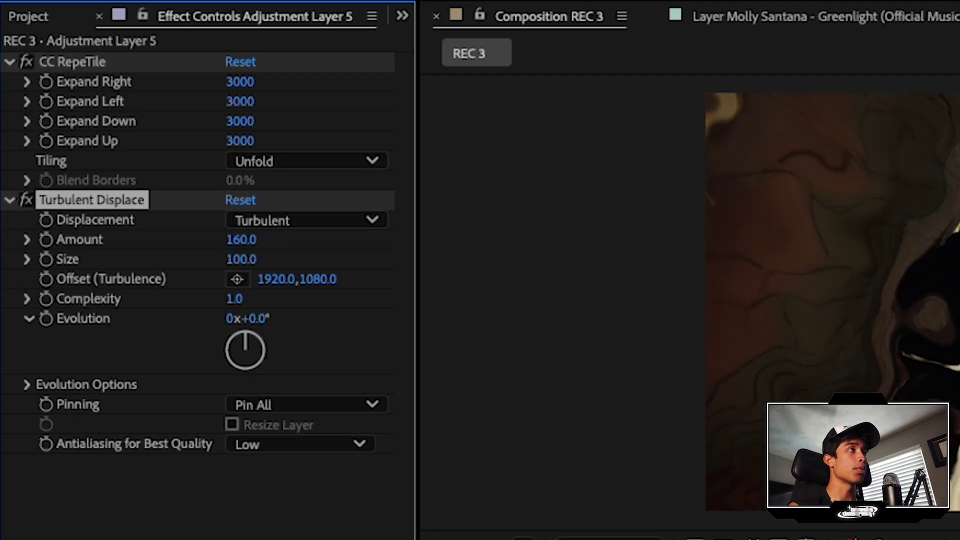
pyautogui.click(236, 259)
pyautogui.write('160')
pyautogui.press('Return')
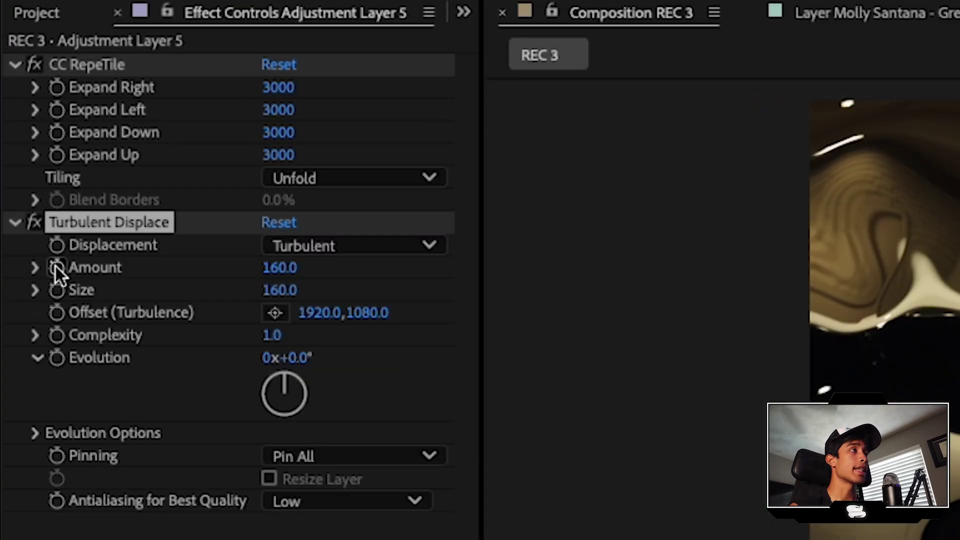
# Step: Set keyframes for the Turbulent Displace Amount and Size at two times
pyautogui.click(57, 267)
pyautogui.click(57, 290)
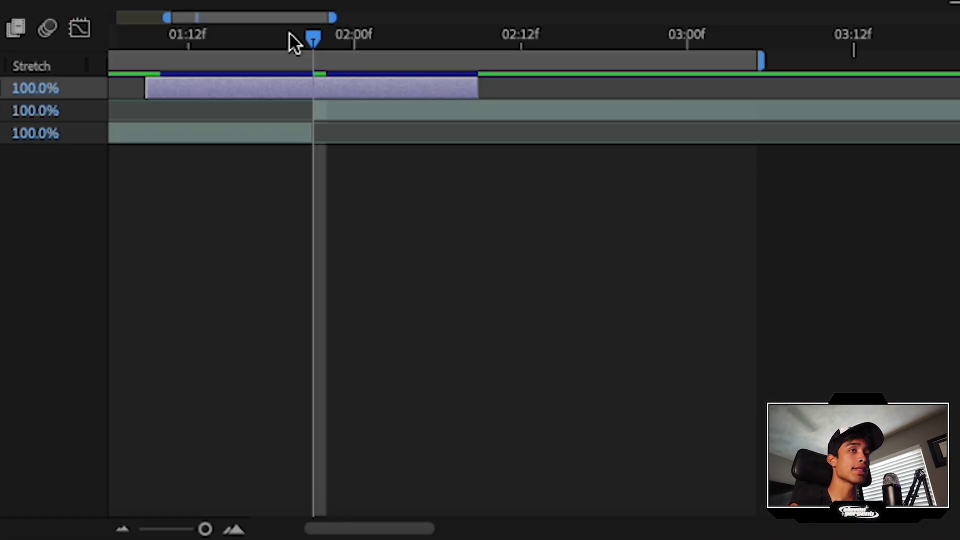
pyautogui.click(147, 36)
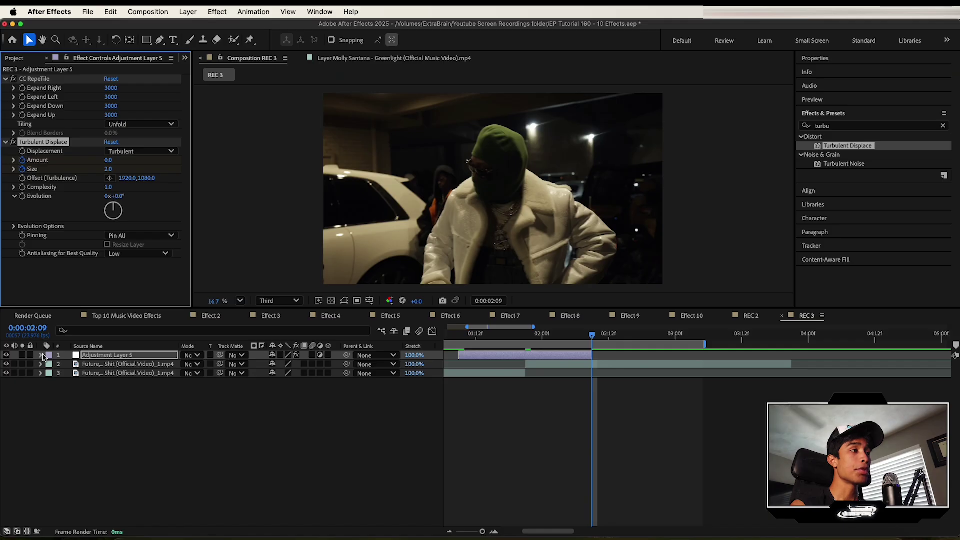
pyautogui.press('u')
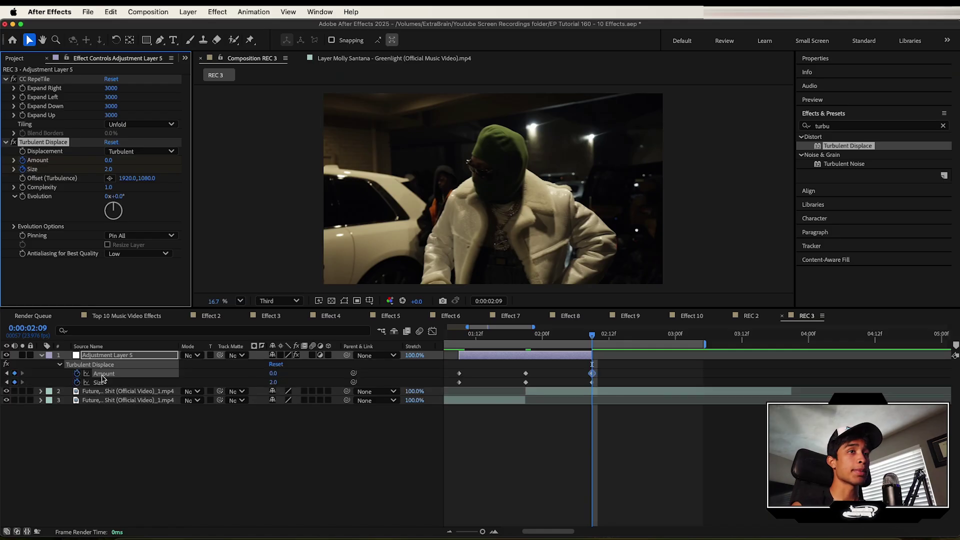
pyautogui.press('j')
pyautogui.press('j')
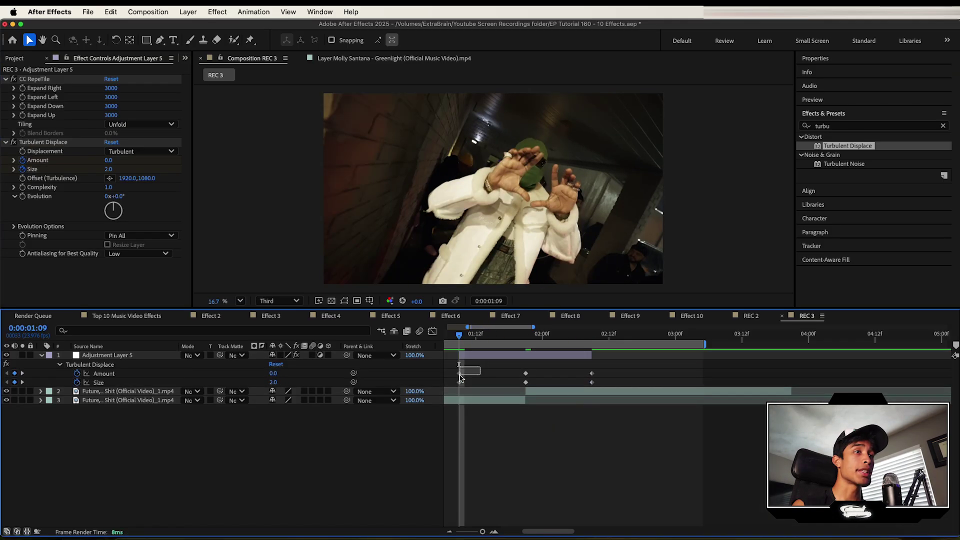
# Step: Apply Easy Ease to the selected middle Amount and Size keyframes
pyautogui.moveTo(612, 364); pyautogui.dragTo(545, 385)
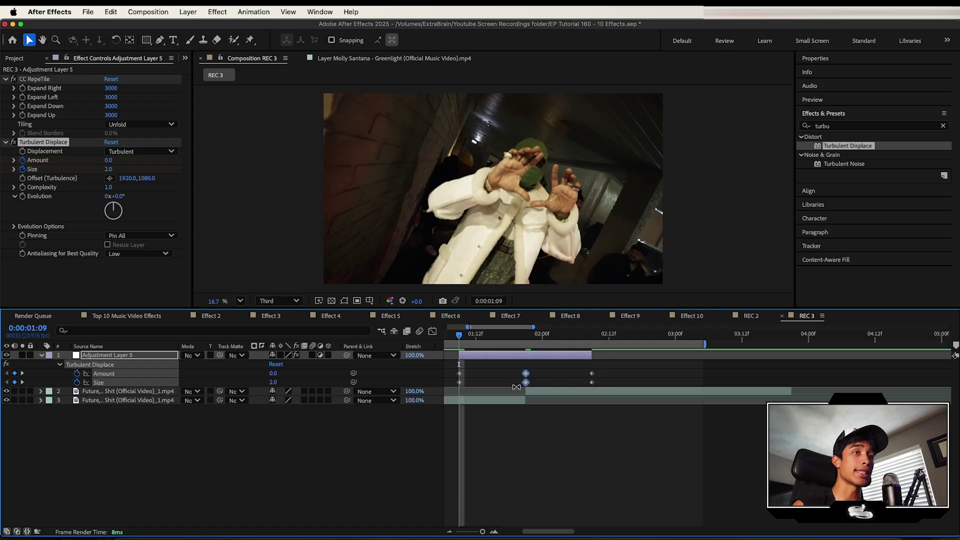
pyautogui.hscroll(-5, 537, 434)
pyautogui.rightClick(695, 373)
pyautogui.moveTo(732, 526)
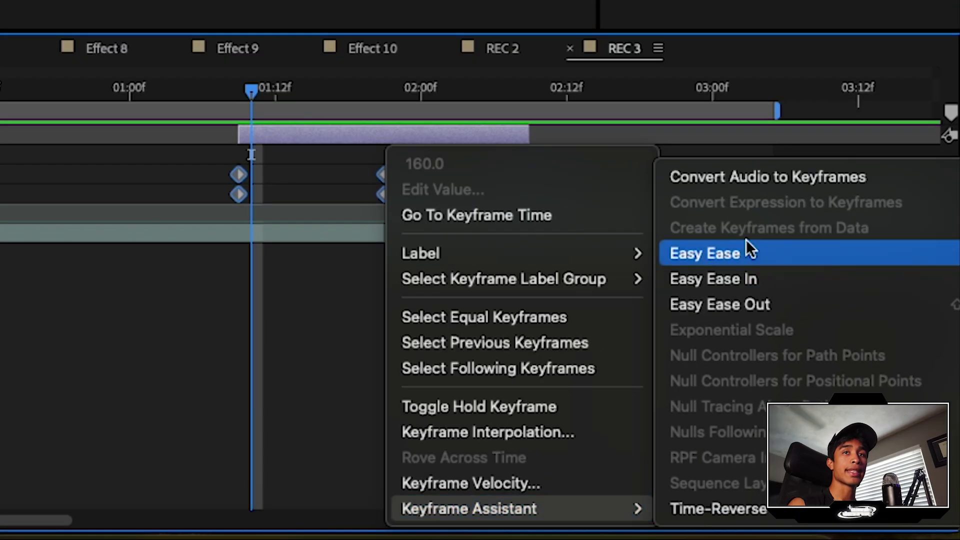
pyautogui.click(728, 258)
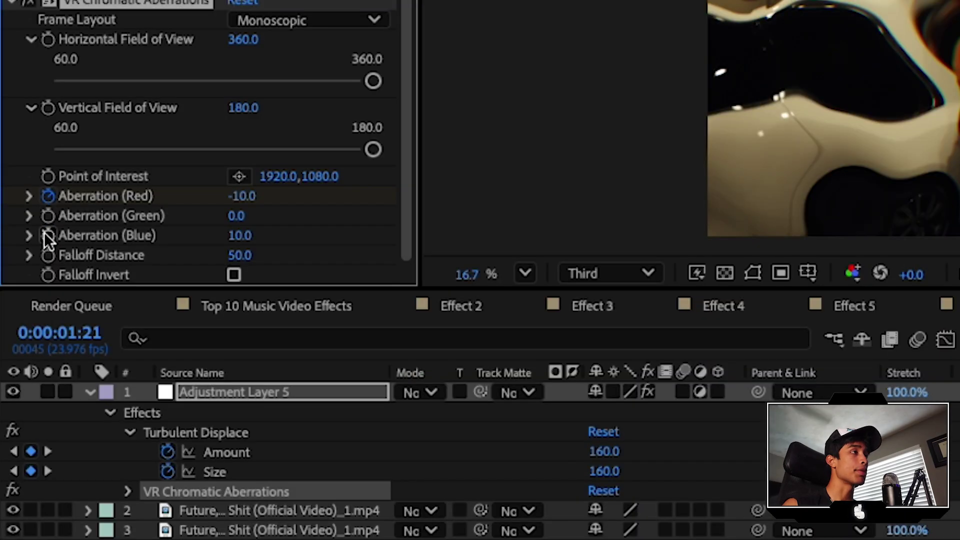
# Step: Keyframe the blue and red chromatic aberration values from 1:09 and preview
pyautogui.click(48, 236)
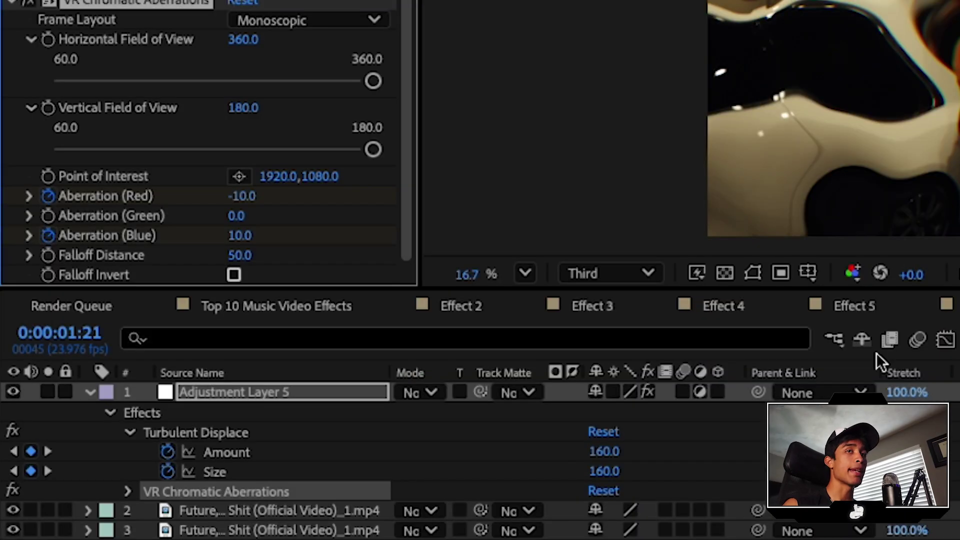
pyautogui.press('pageup')
pyautogui.press('pageup')
pyautogui.press('pageup')
pyautogui.press('pageup')
pyautogui.press('pageup')
pyautogui.press('pageup')
pyautogui.press('pageup')
pyautogui.press('pageup')
pyautogui.press('pageup')
pyautogui.press('pageup')
pyautogui.press('pageup')
pyautogui.press('pageup')
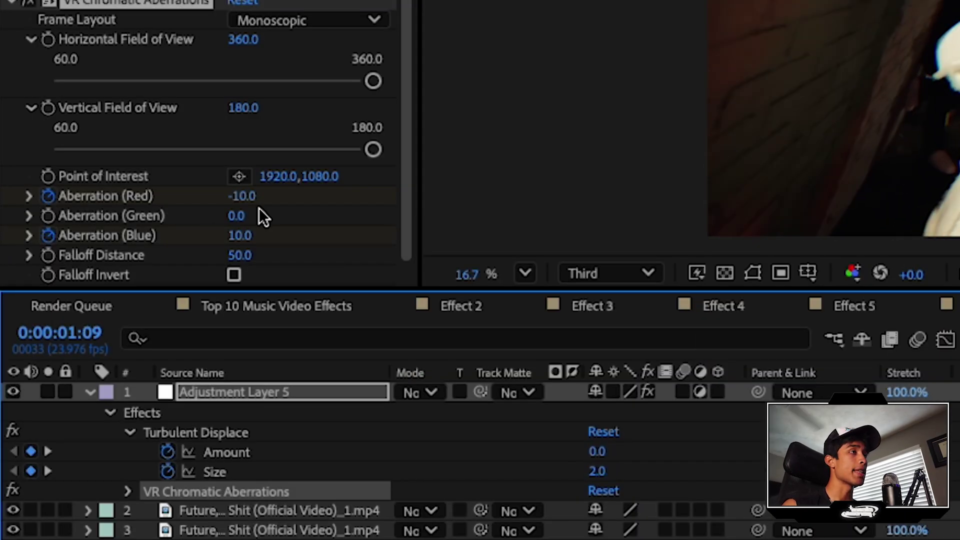
pyautogui.click(243, 197)
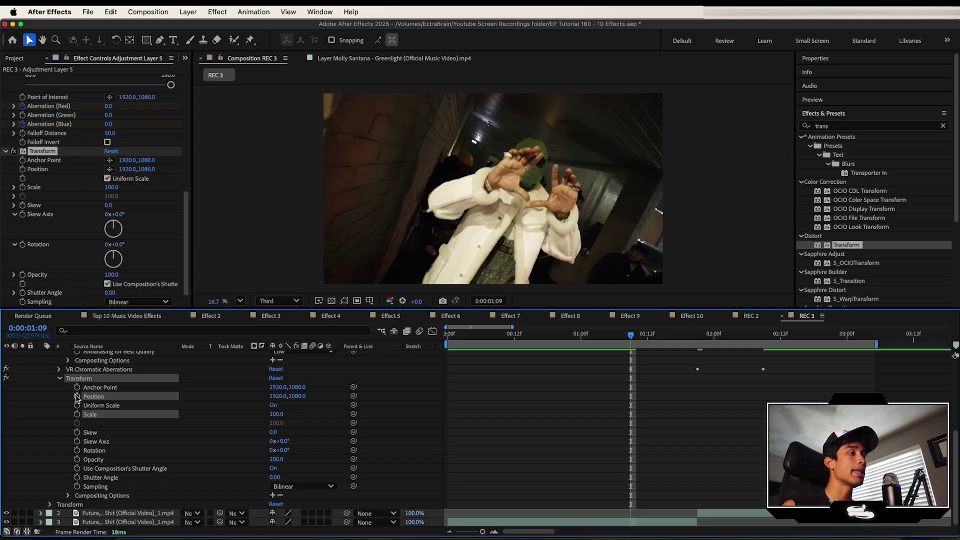
pyautogui.press('space')
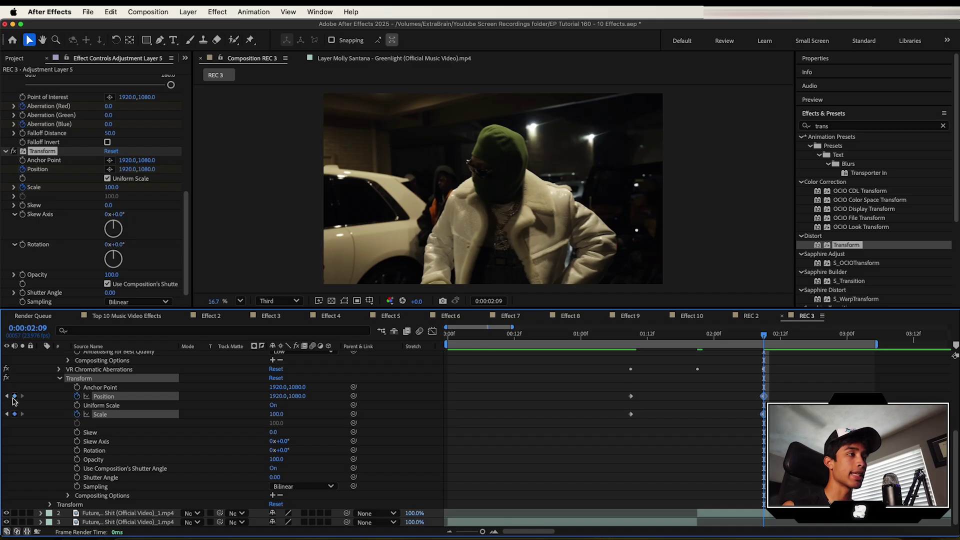
# Step: Keyframe the Transform scale down to about 65 at 1:21
pyautogui.press('j')
pyautogui.scroll(1, 718, 379)
pyautogui.moveTo(282, 438); pyautogui.dragTo(261, 438)
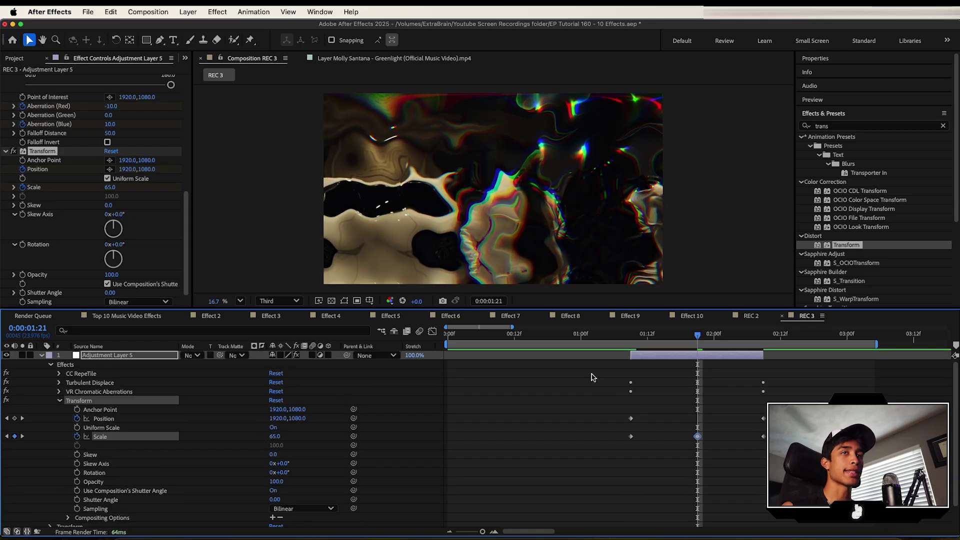
pyautogui.moveTo(702, 343); pyautogui.dragTo(660, 344)
pyautogui.scroll(-1, 576, 370)
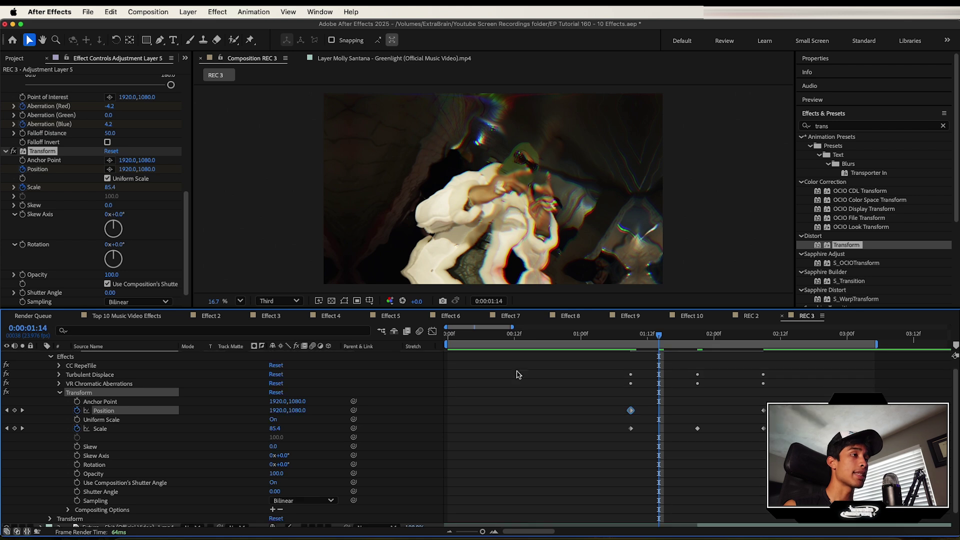
# Step: Keyframe the Transform position at 1:18 and push it up to 260 at 2:00
pyautogui.click(679, 343)
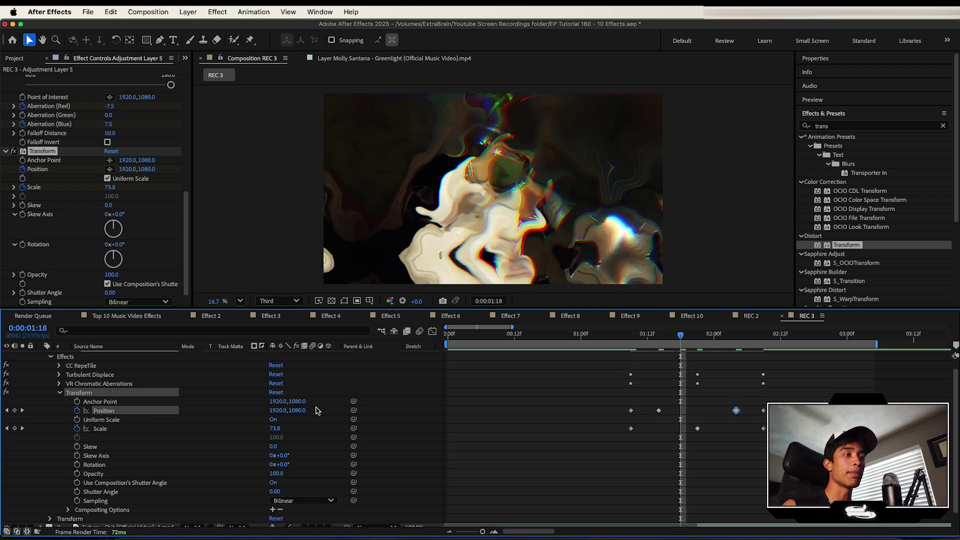
pyautogui.moveTo(298, 414); pyautogui.dragTo(325, 413)
pyautogui.click(712, 344)
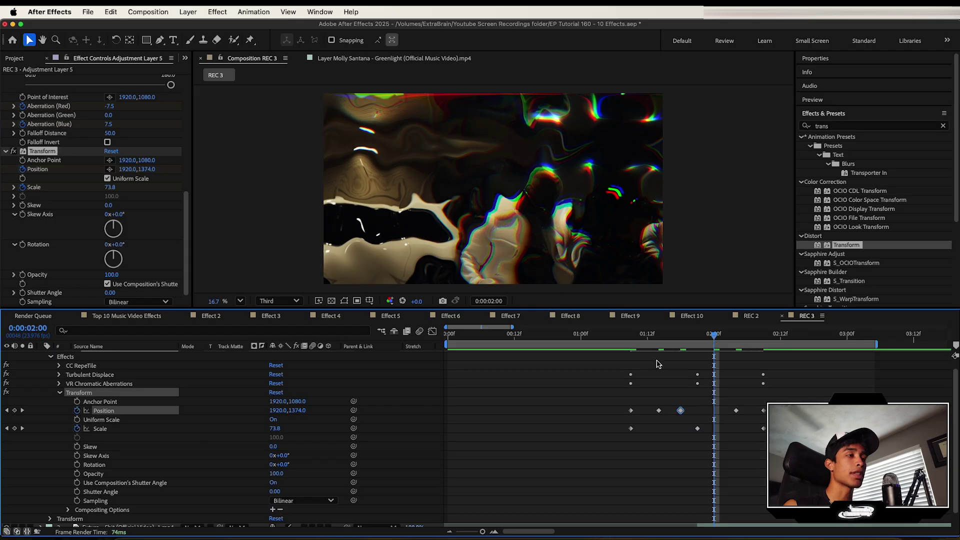
pyautogui.moveTo(361, 407); pyautogui.dragTo(277, 472)
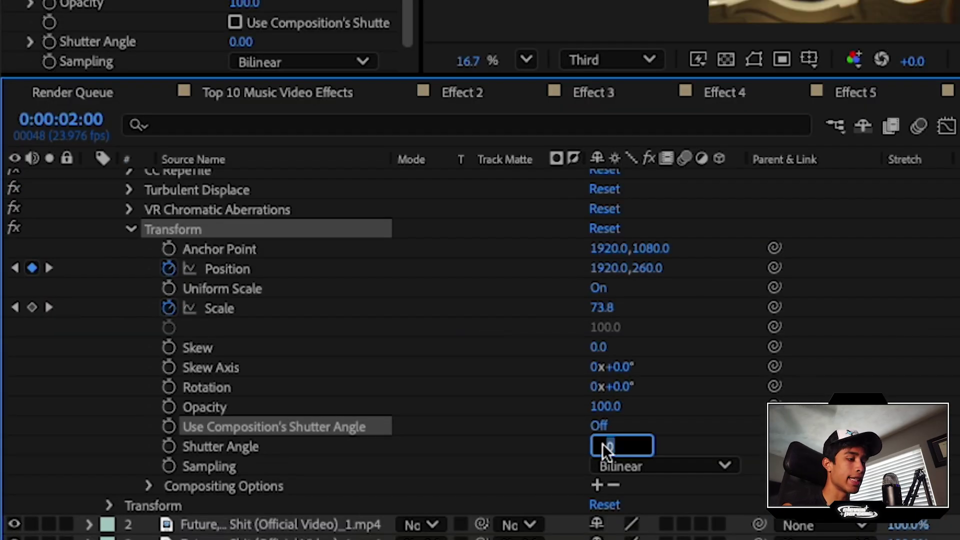
# Step: Set the Transform shutter angle to 160 and apply Glow to the adjustment layer
pyautogui.write('360')
pyautogui.press('Return')
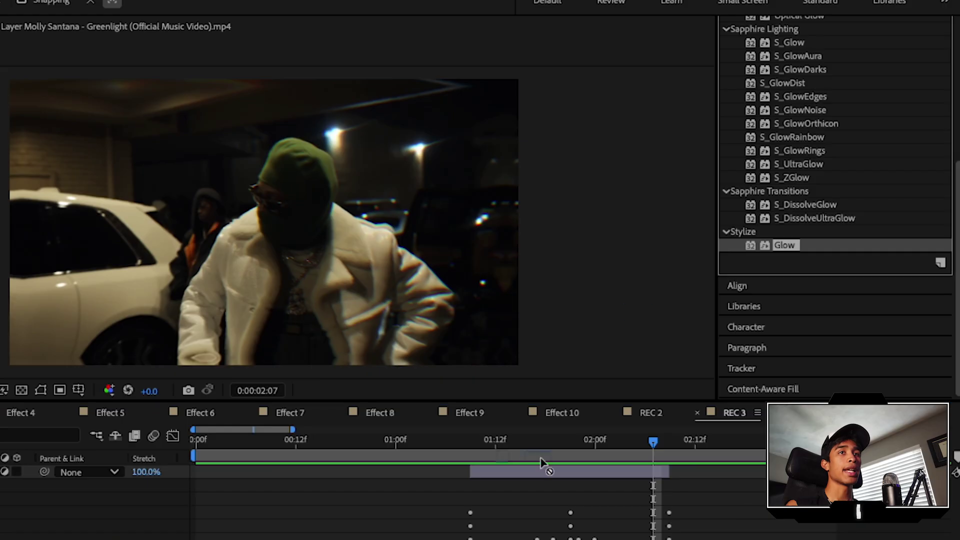
pyautogui.moveTo(781, 245); pyautogui.dragTo(554, 473)
pyautogui.moveTo(639, 436); pyautogui.dragTo(572, 437)
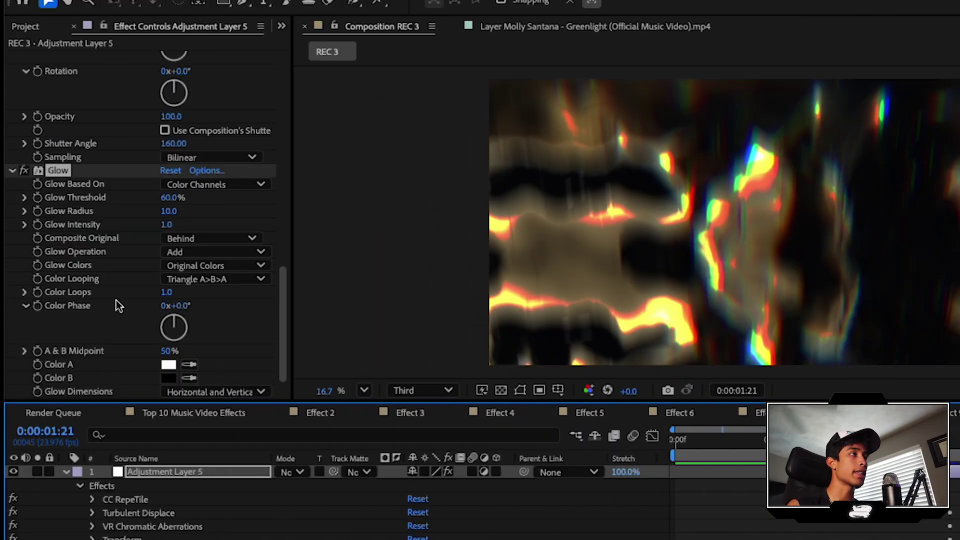
# Step: Set Glow Intensity to 1.3 and widen Glow Radius to 262 across the transition
pyautogui.moveTo(170, 225); pyautogui.dragTo(178, 224)
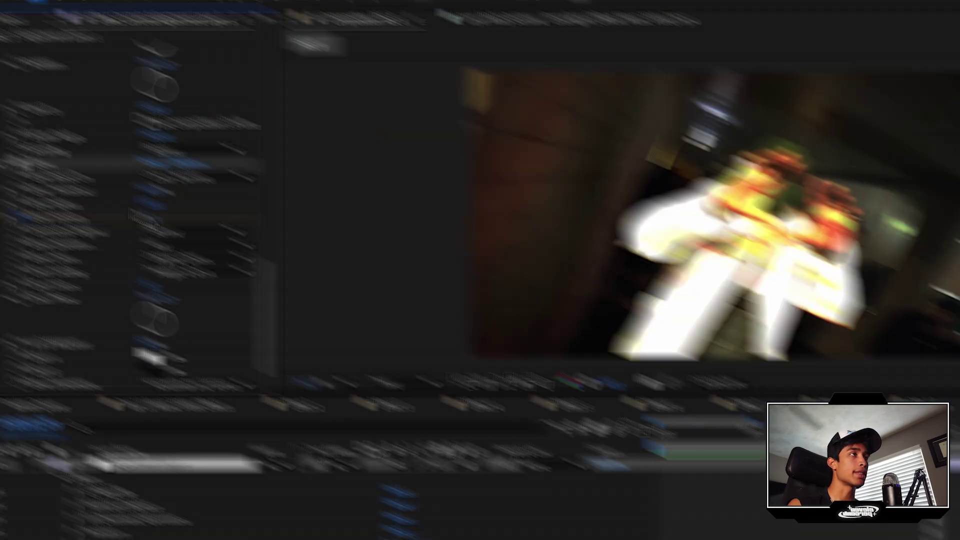
pyautogui.click(161, 222)
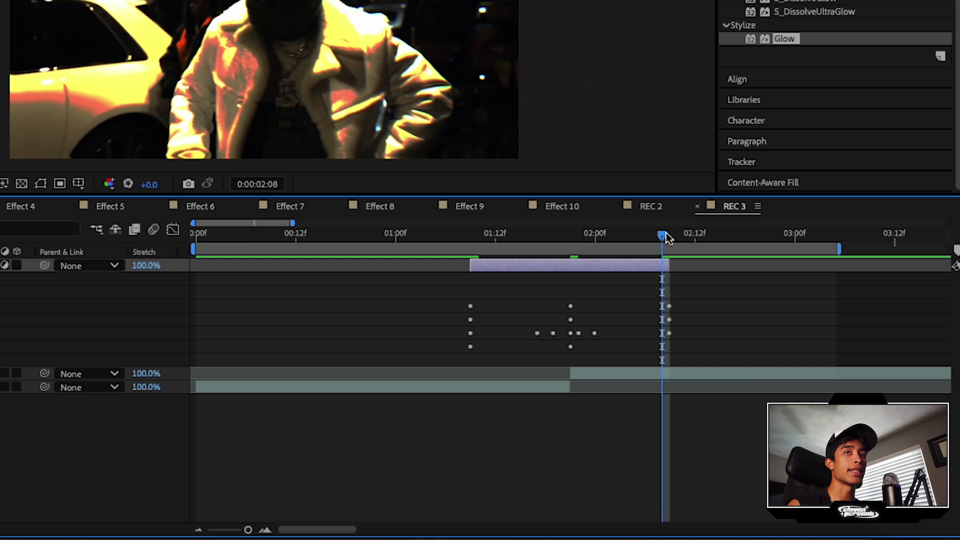
pyautogui.moveTo(667, 237); pyautogui.dragTo(671, 238)
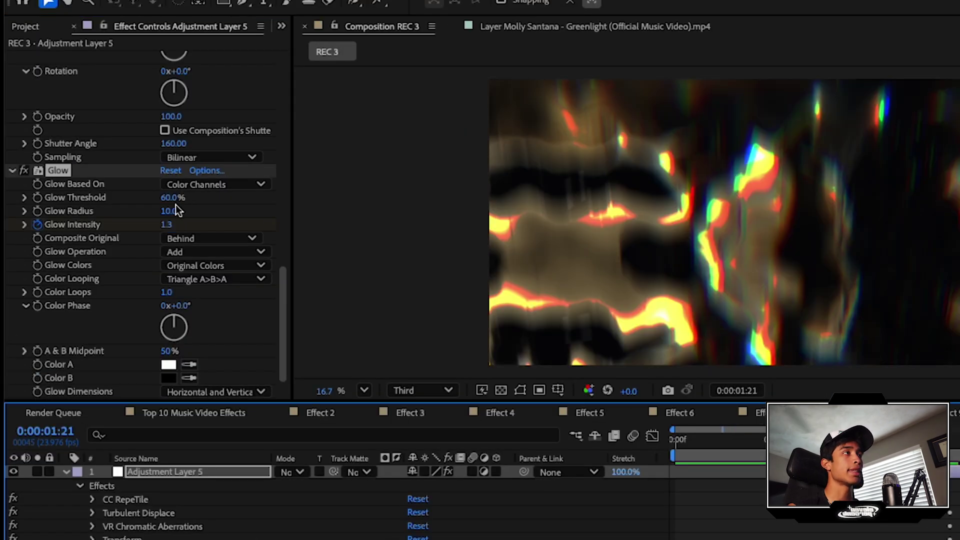
pyautogui.moveTo(176, 211); pyautogui.dragTo(391, 211)
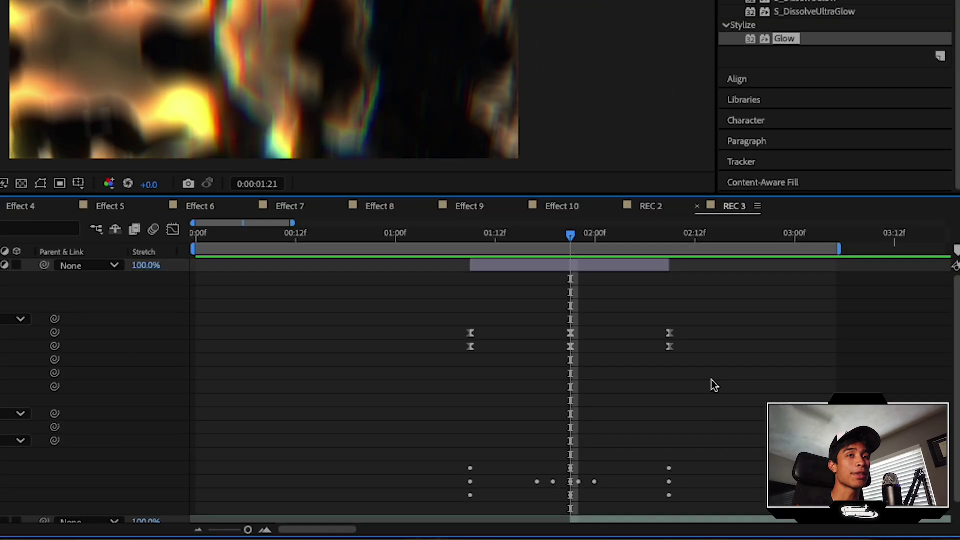
pyautogui.moveTo(712, 379); pyautogui.dragTo(463, 347)
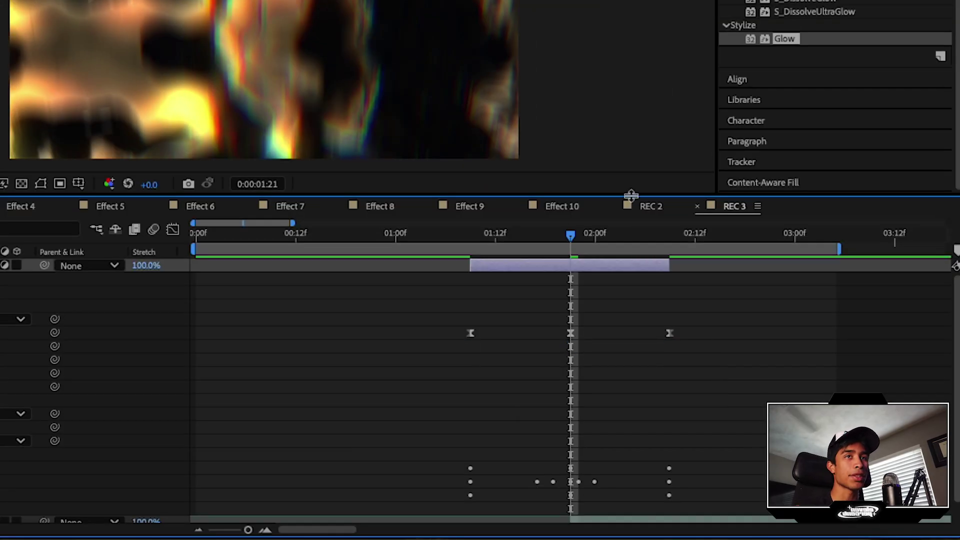
pyautogui.moveTo(571, 243); pyautogui.dragTo(470, 245)
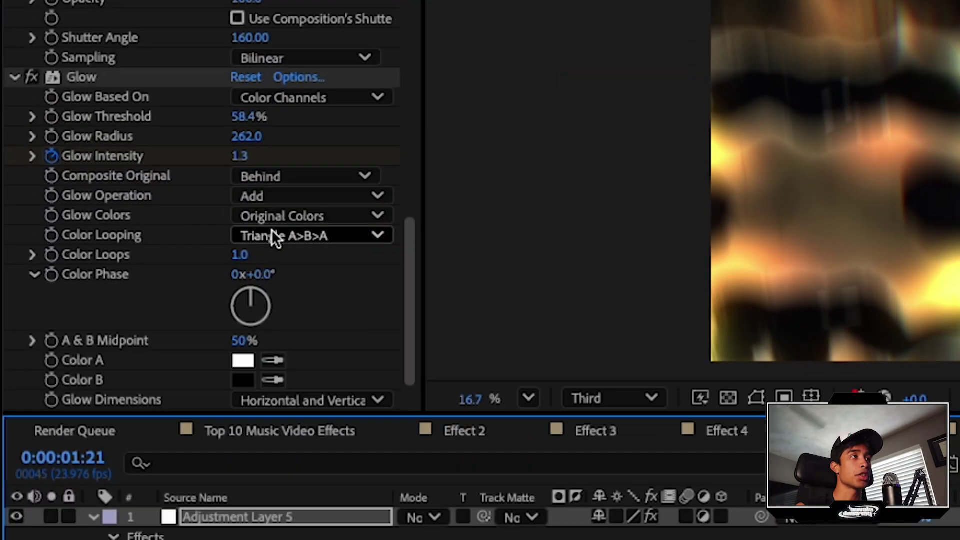
# Step: Switch Glow Colors to A & B with Color A FF0000, then play back
pyautogui.click(282, 217)
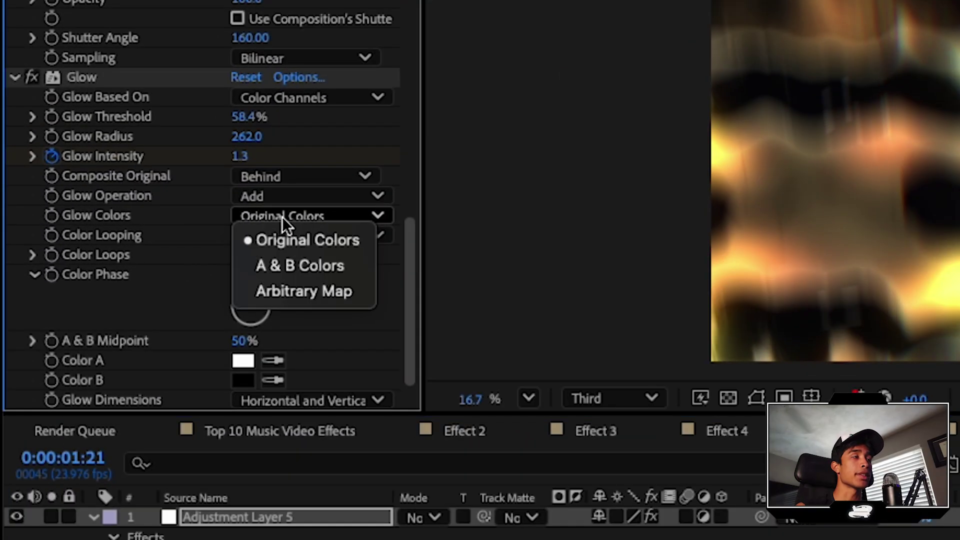
pyautogui.click(284, 264)
pyautogui.click(250, 358)
pyautogui.write('FF0000')
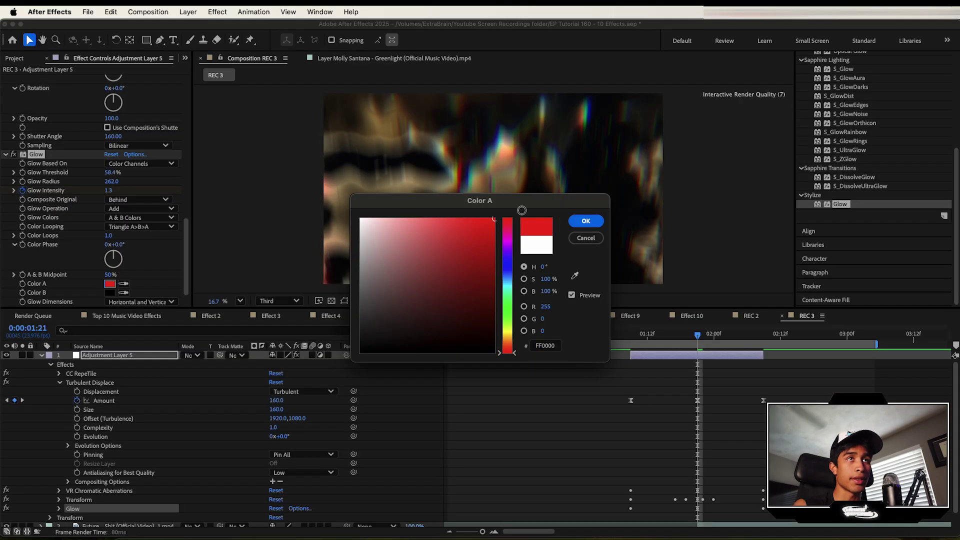
pyautogui.click(576, 224)
pyautogui.press('space')
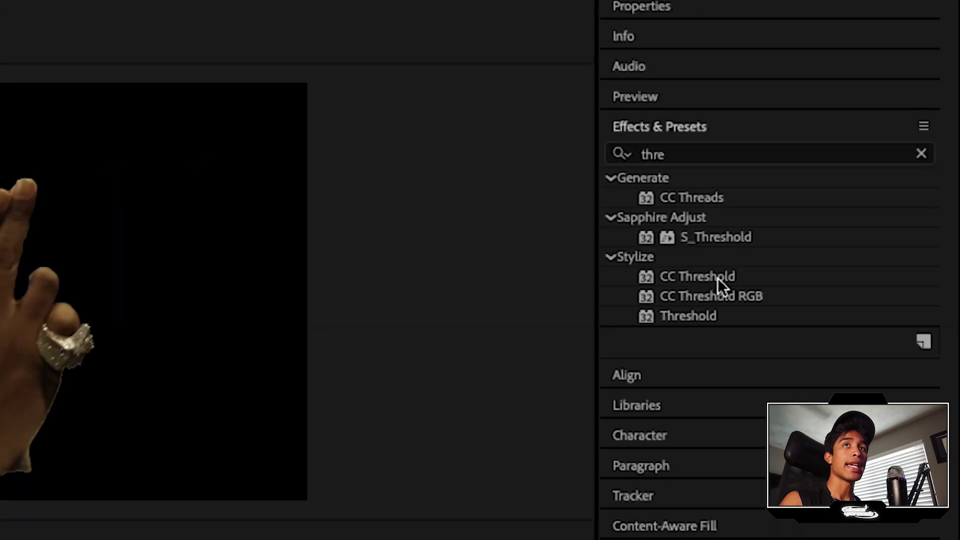
# Step: Apply CC Threshold 71.4, Quick Chromatic Aberration 3 at position 8.50, and S_Glow to the hand
pyautogui.moveTo(718, 278); pyautogui.dragTo(456, 281)
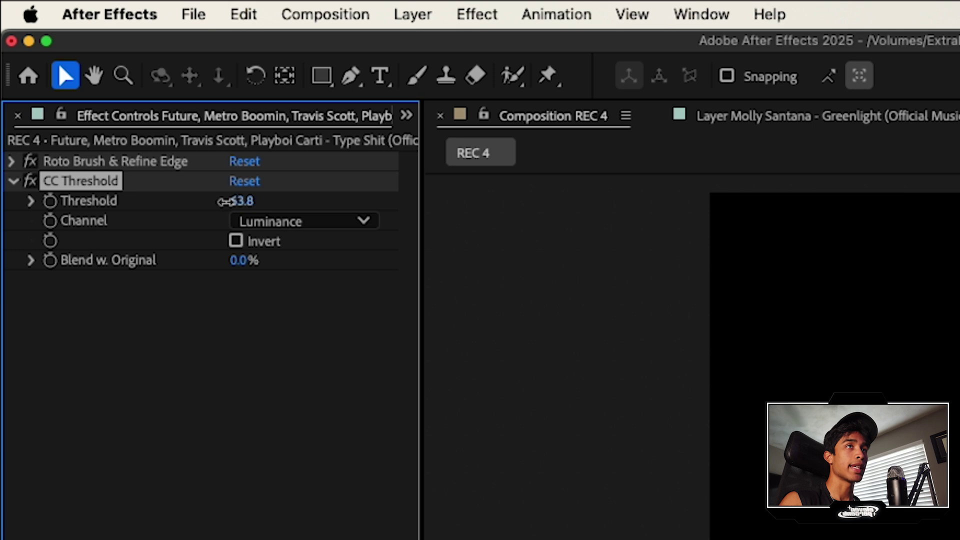
pyautogui.moveTo(224, 199); pyautogui.dragTo(235, 201)
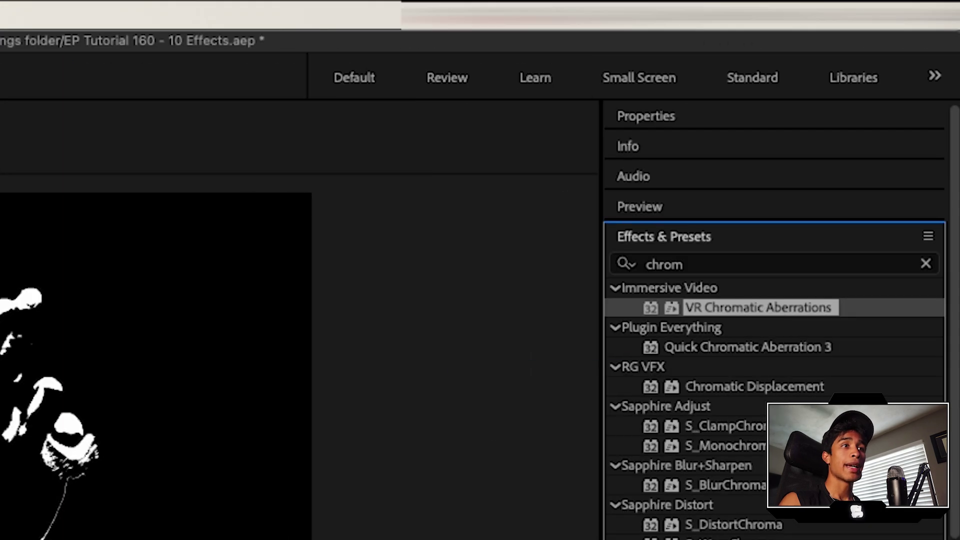
pyautogui.moveTo(746, 345); pyautogui.dragTo(712, 354)
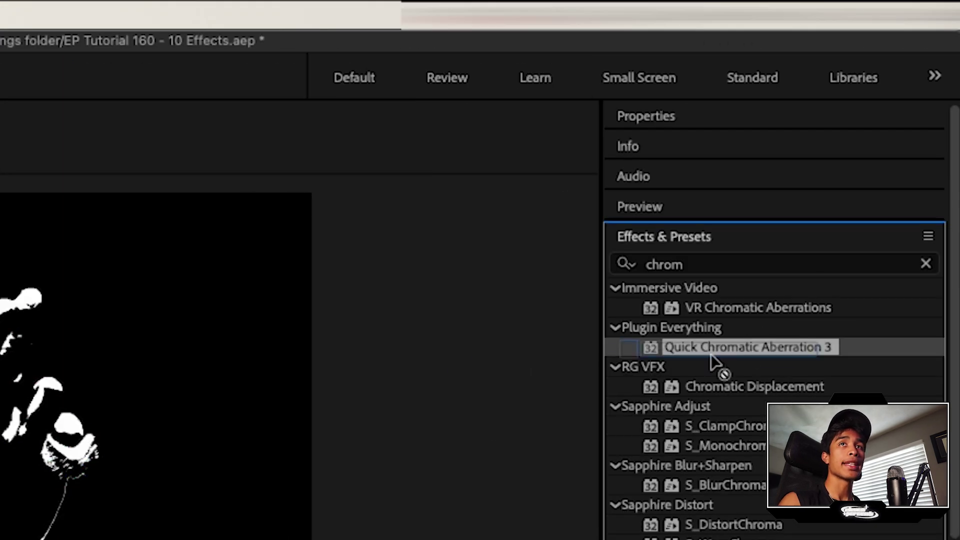
pyautogui.moveTo(453, 213); pyautogui.dragTo(424, 134)
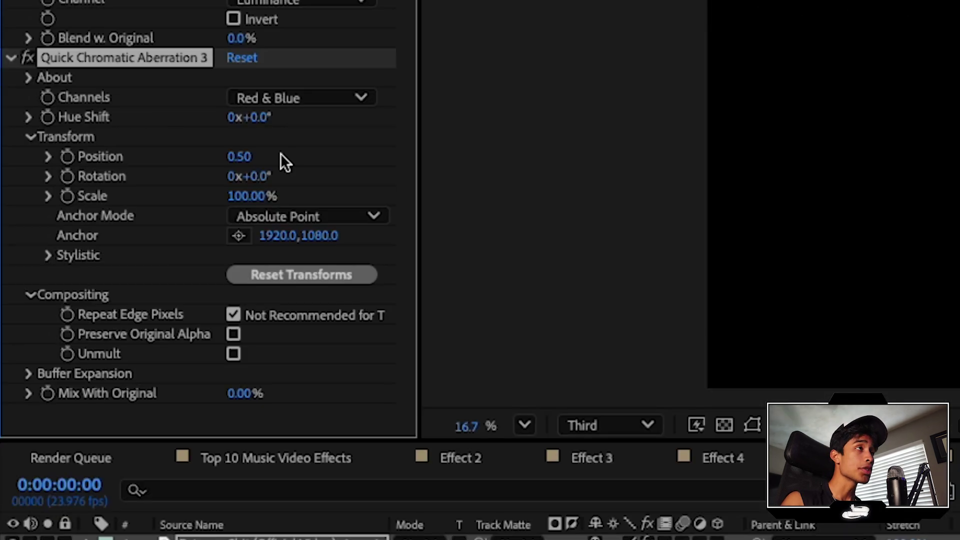
pyautogui.moveTo(240, 157); pyautogui.dragTo(245, 160)
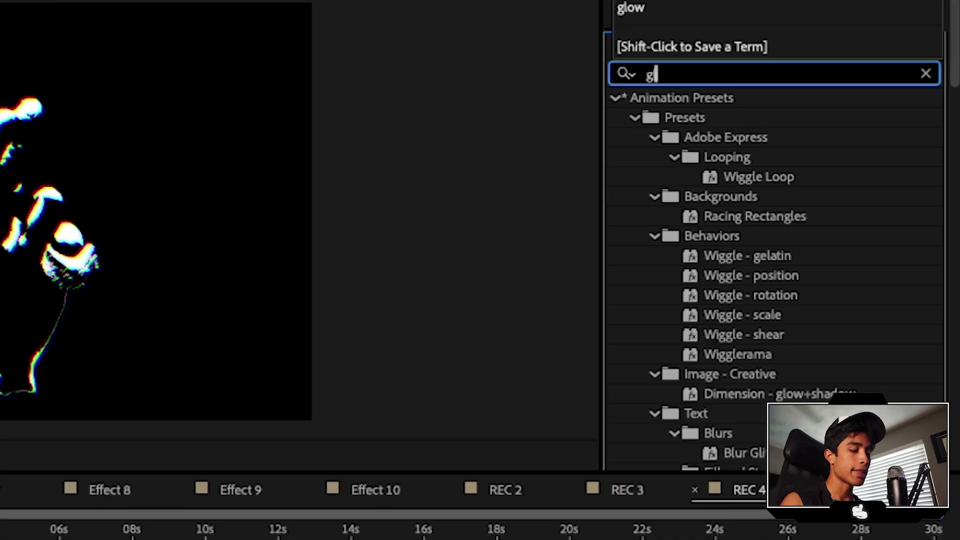
pyautogui.moveTo(734, 275); pyautogui.dragTo(733, 275)
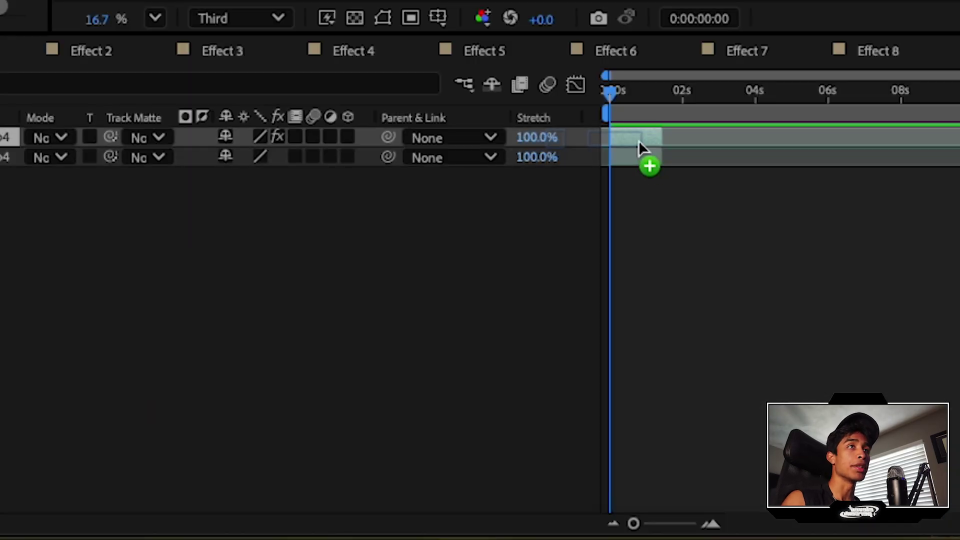
pyautogui.moveTo(638, 140); pyautogui.dragTo(638, 140)
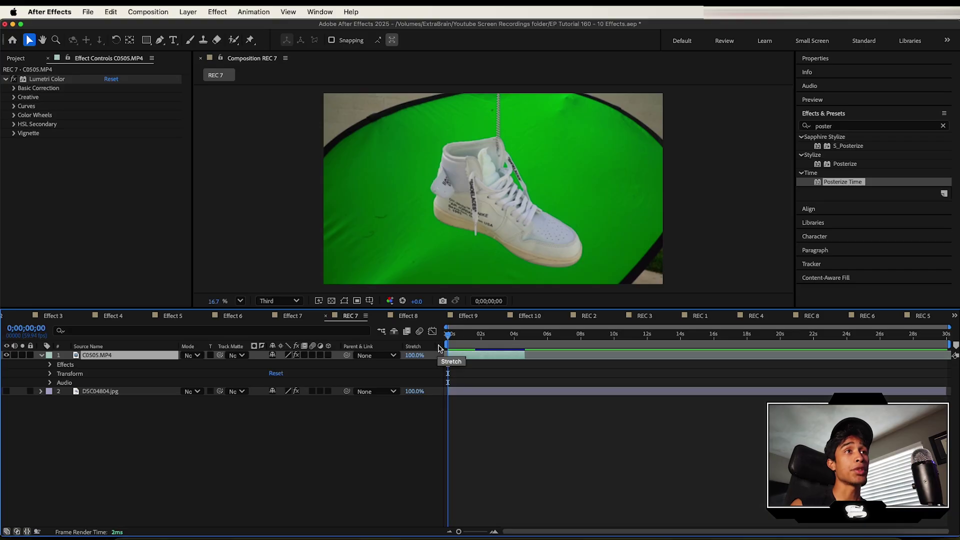
# Step: Scrub through the REC 7 green-screen shoe clip
pyautogui.moveTo(449, 334); pyautogui.dragTo(460, 339)
pyautogui.moveTo(478, 332); pyautogui.dragTo(501, 335)
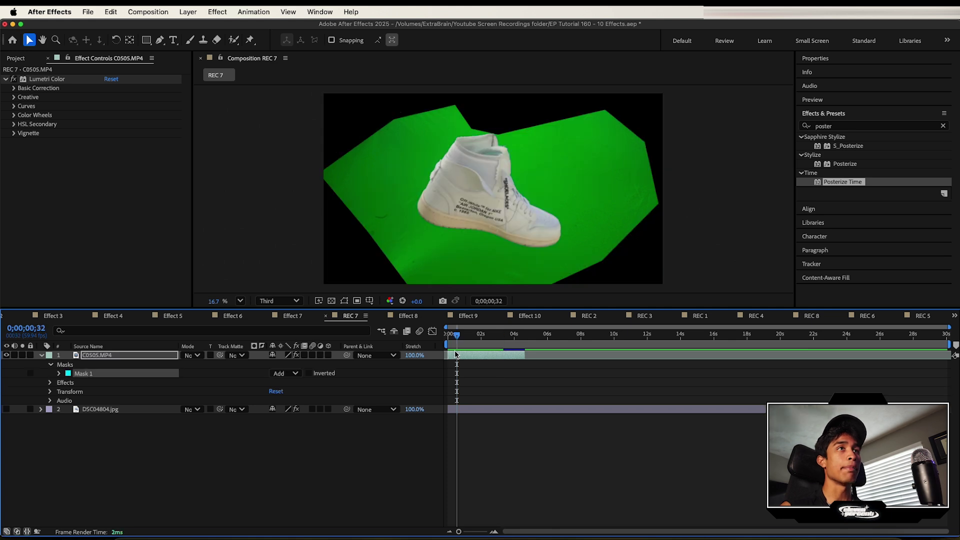
# Step: Turn on the DSC04804.jpg sky layer behind the keyed shoe and preview the result
pyautogui.moveTo(465, 344); pyautogui.dragTo(499, 336)
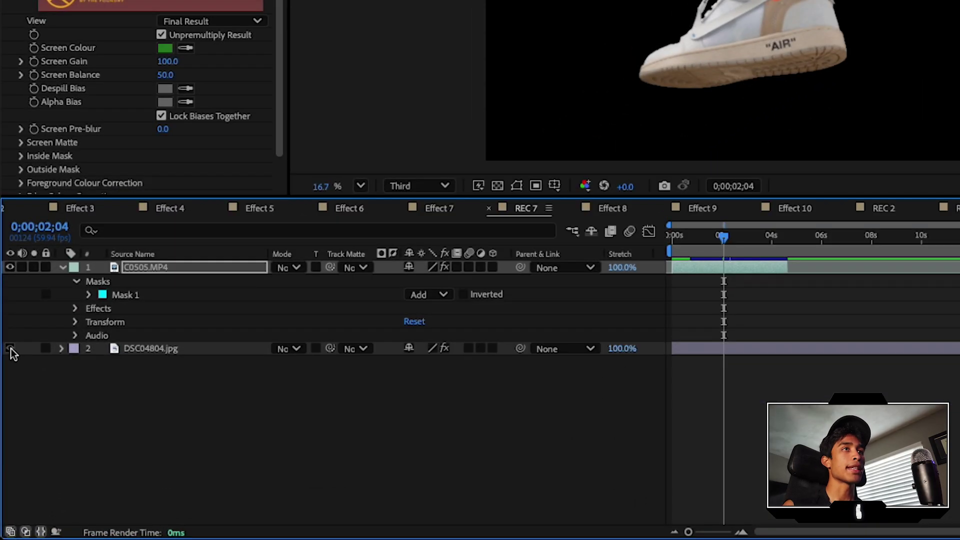
pyautogui.click(11, 349)
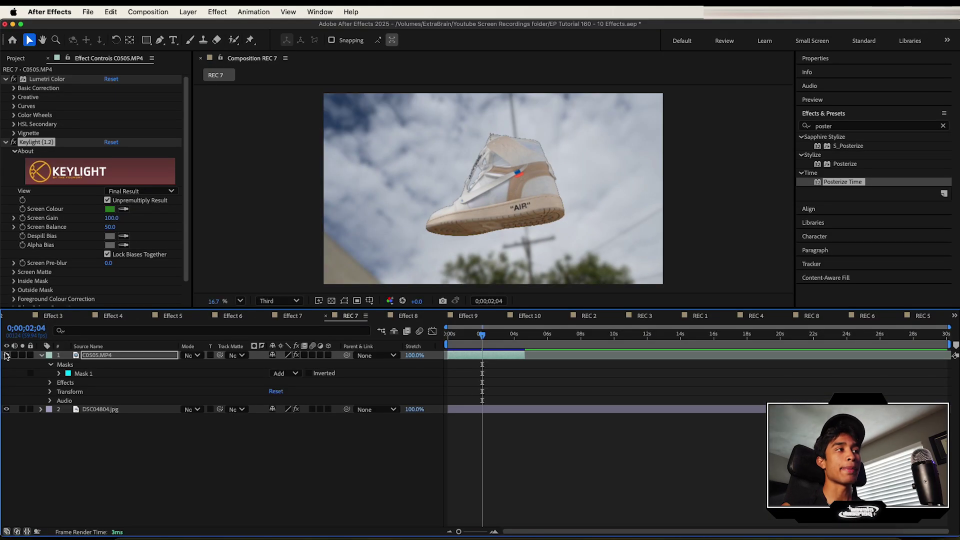
pyautogui.click(6, 356)
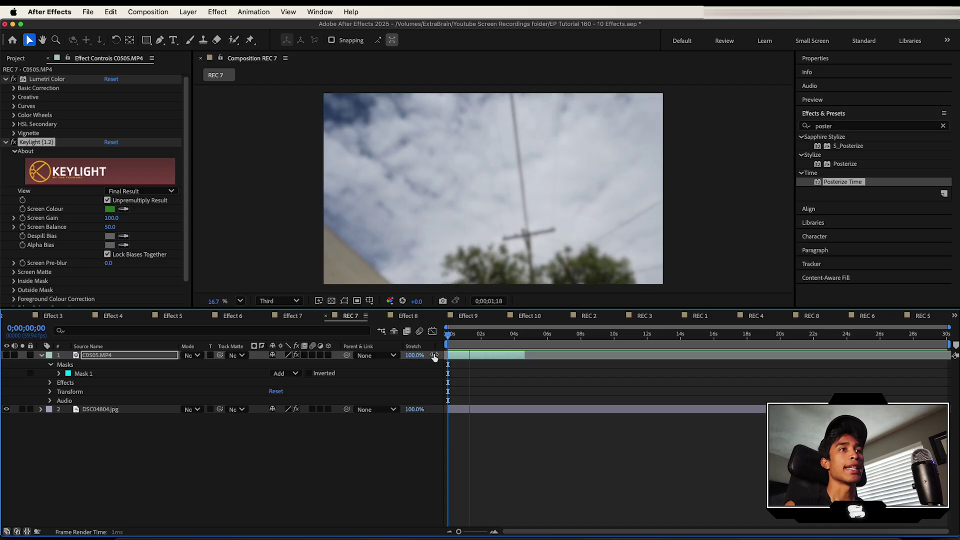
pyautogui.press('space')
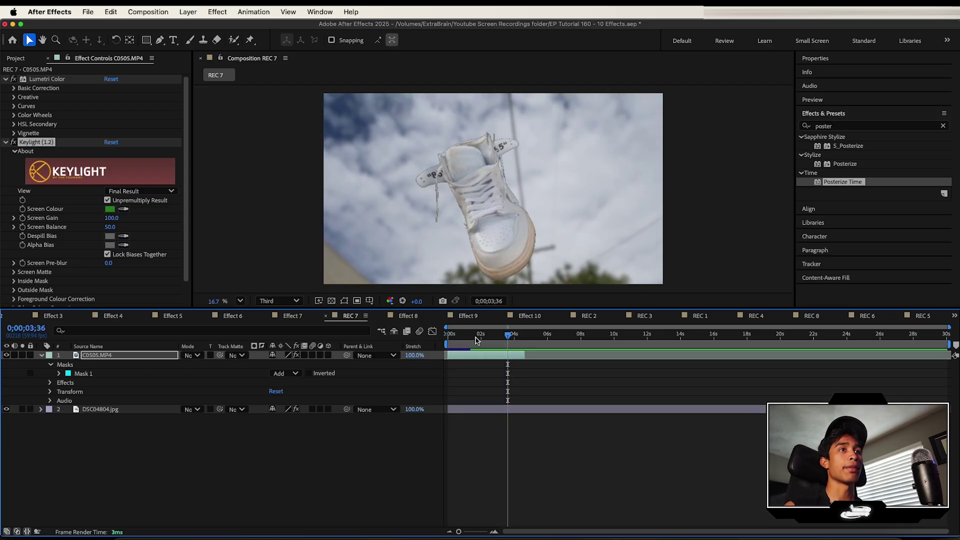
pyautogui.press('space')
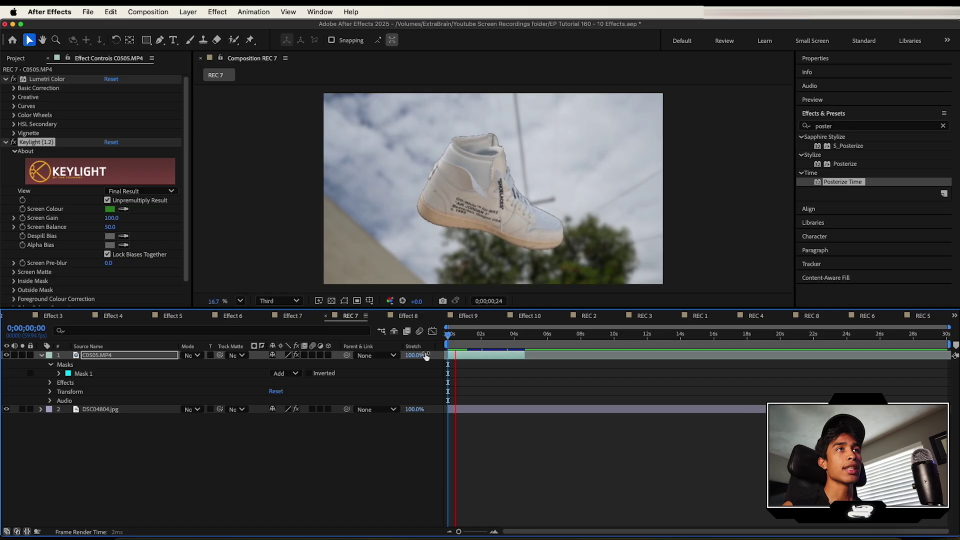
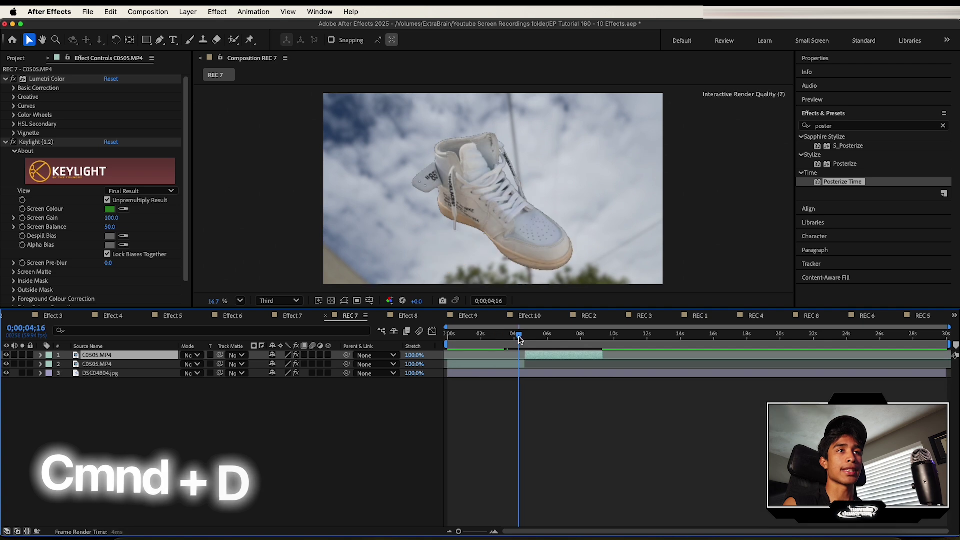
# Step: At 0;00;04;39, shift the shoe to Position 1938,1032 in the sneaker clip
pyautogui.moveTo(518, 341); pyautogui.dragTo(600, 340)
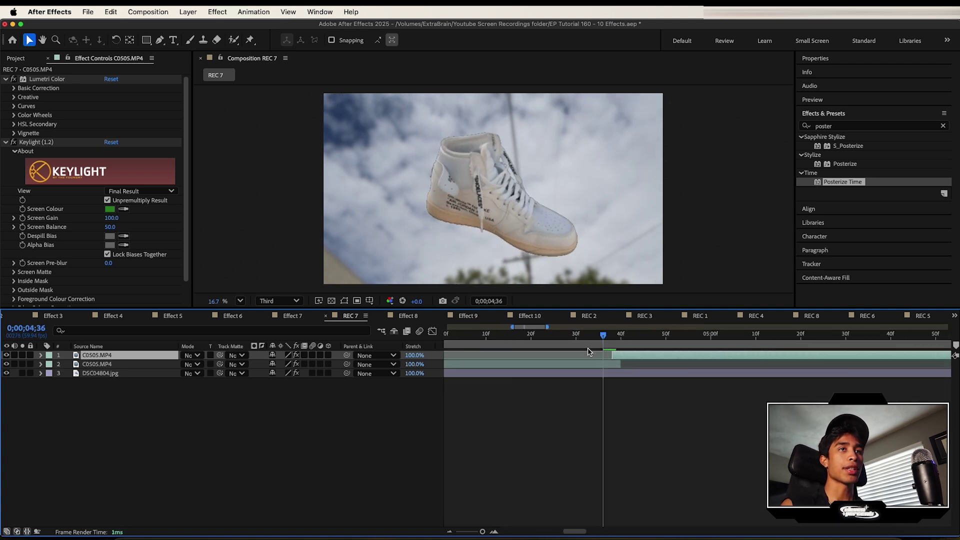
pyautogui.moveTo(616, 346); pyautogui.dragTo(619, 343)
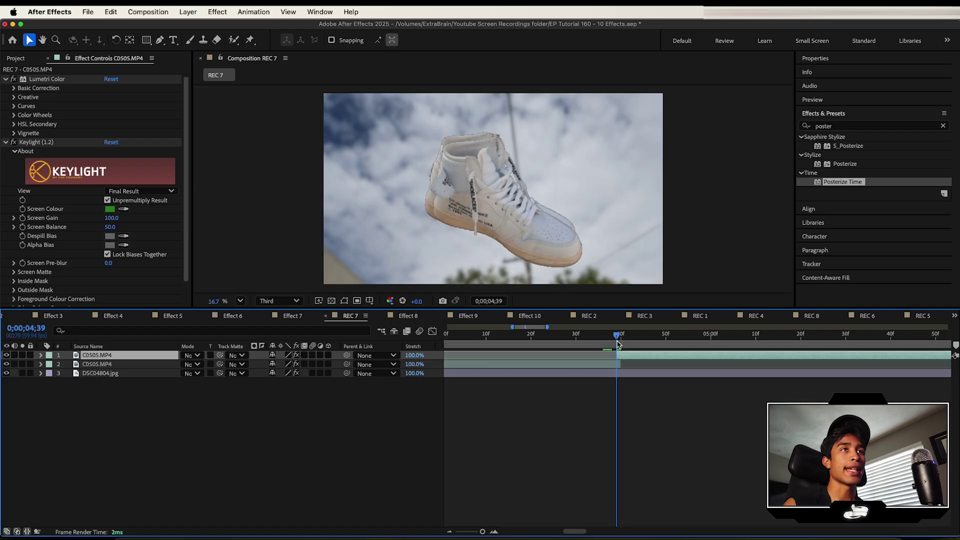
pyautogui.moveTo(496, 219); pyautogui.dragTo(493, 216)
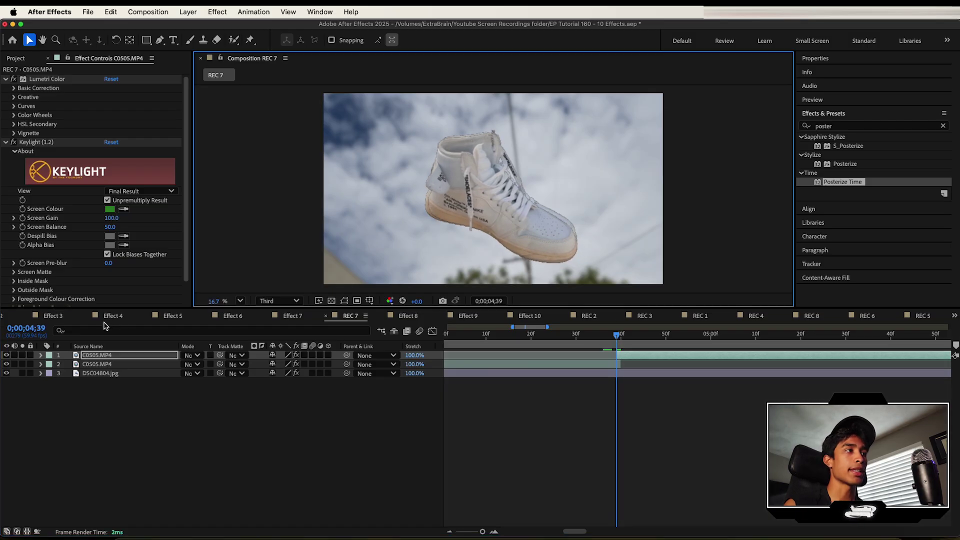
pyautogui.click(40, 355)
pyautogui.click(51, 383)
pyautogui.moveTo(617, 356); pyautogui.dragTo(622, 357)
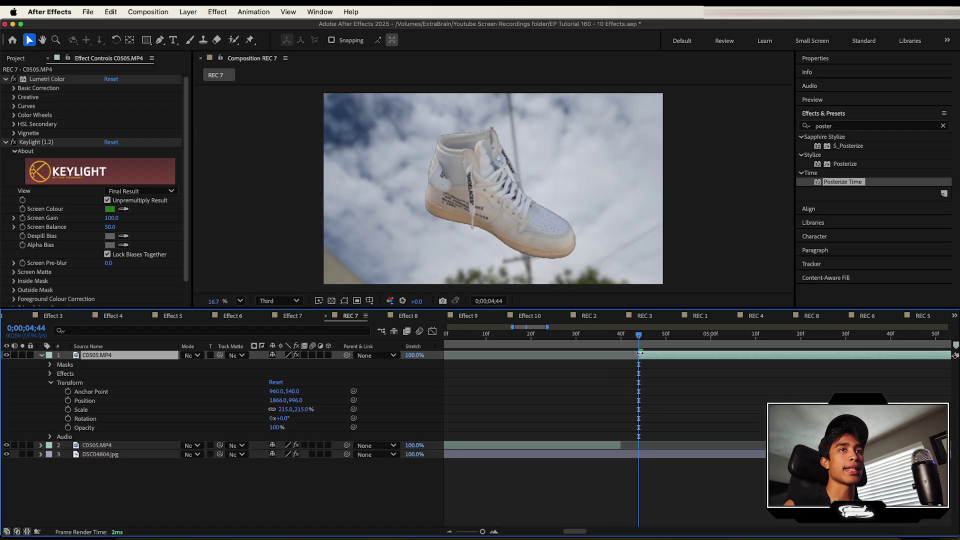
# Step: Duplicate the sneaker layer at the cut and zoom the timeline out to the full 30 seconds
pyautogui.press('i')
pyautogui.press('-')
pyautogui.press('-')
pyautogui.press('-')
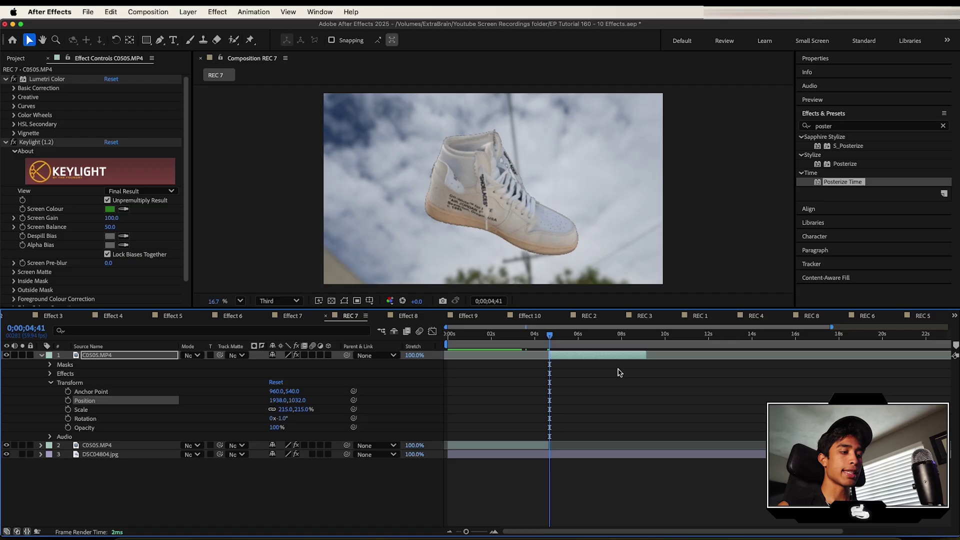
pyautogui.press('super+d')
pyautogui.press('-')
pyautogui.moveTo(550, 360); pyautogui.dragTo(609, 355)
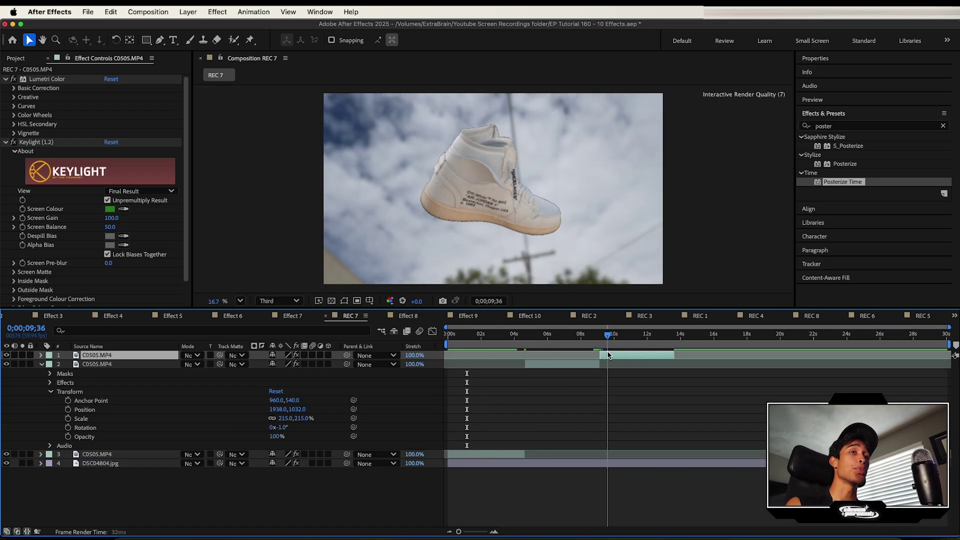
# Step: Pre-compose the three selected sneaker pieces into Pre-comp 5
pyautogui.keyDown('shift'); pyautogui.click(501, 454); pyautogui.keyUp('shift')
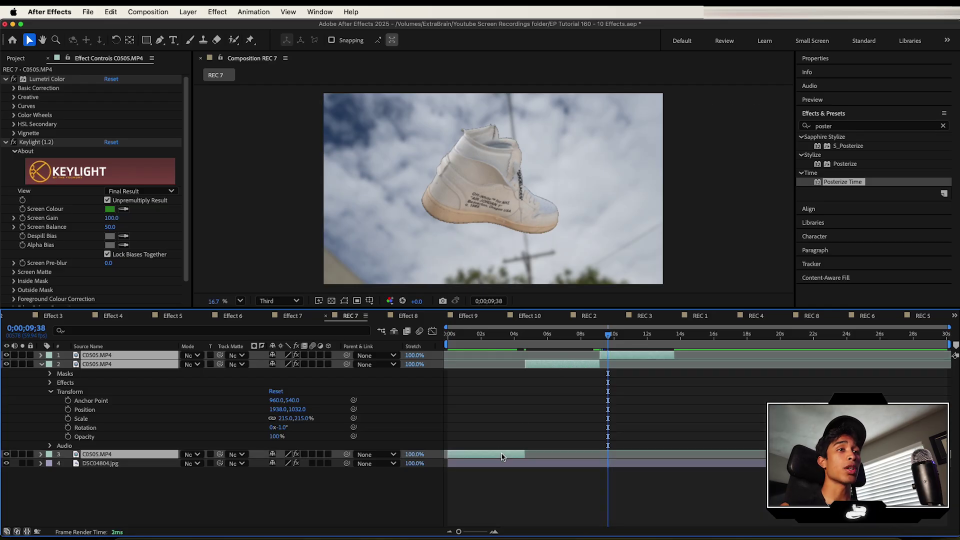
pyautogui.rightClick(514, 456)
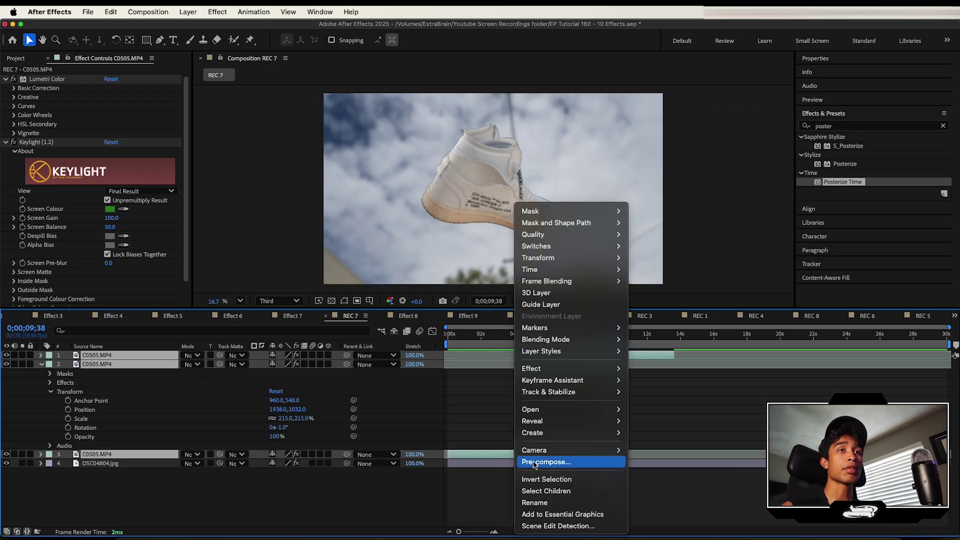
pyautogui.click(535, 462)
pyautogui.click(569, 362)
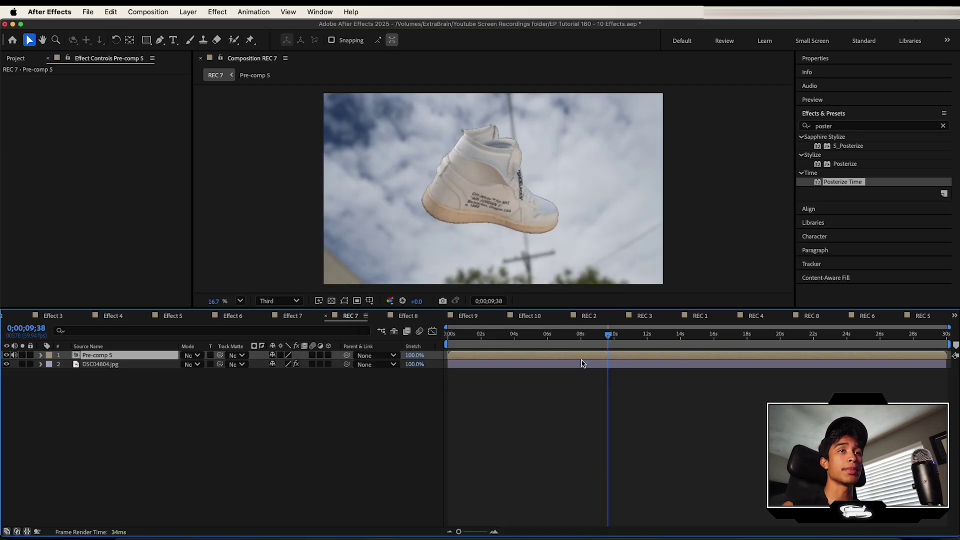
# Step: Enable Time Remapping on the Pre-comp 5 layer
pyautogui.press('Home')
pyautogui.rightClick(115, 353)
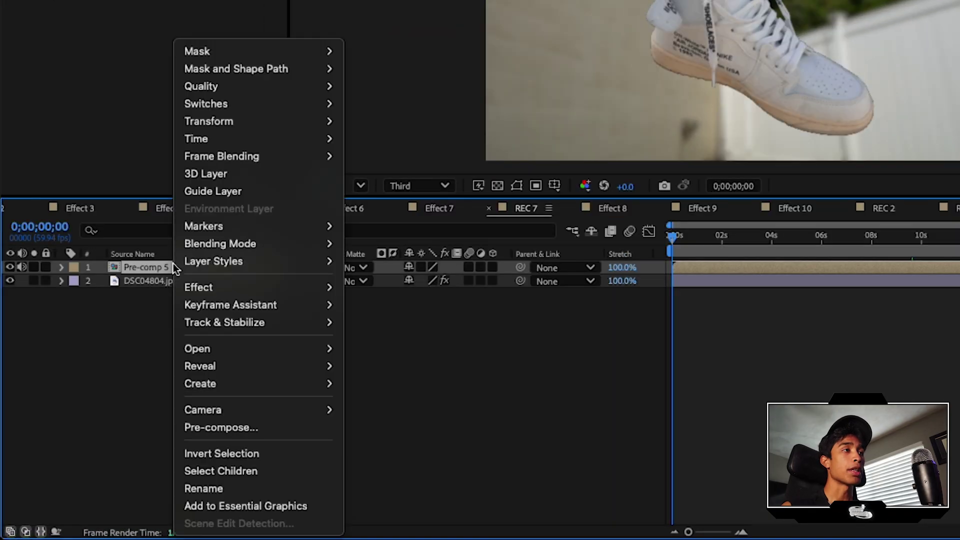
pyautogui.moveTo(322, 138)
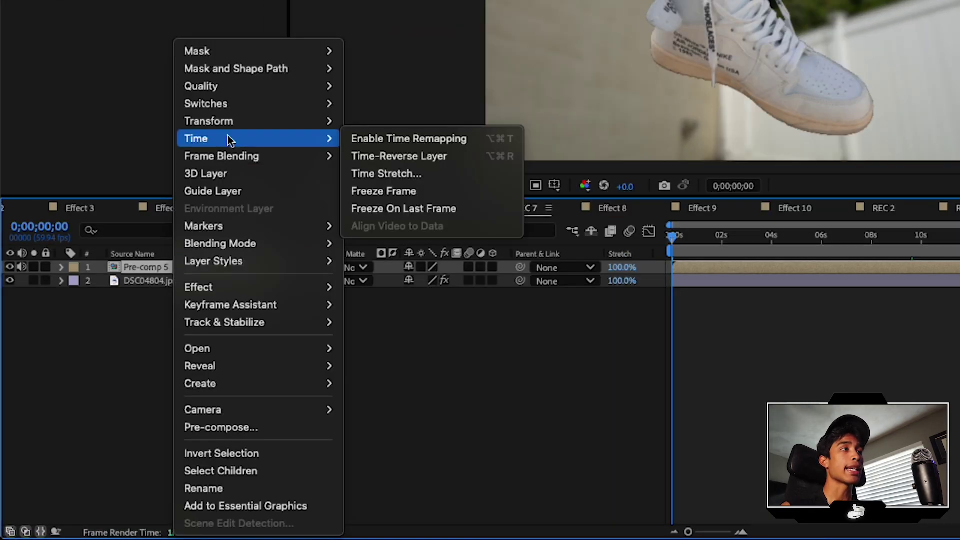
pyautogui.click(405, 140)
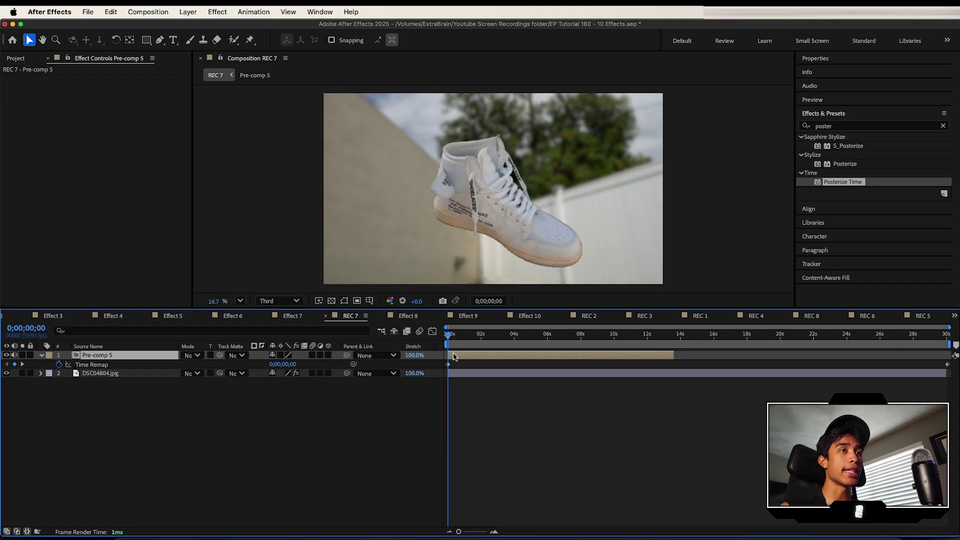
pyautogui.moveTo(451, 339); pyautogui.dragTo(500, 347)
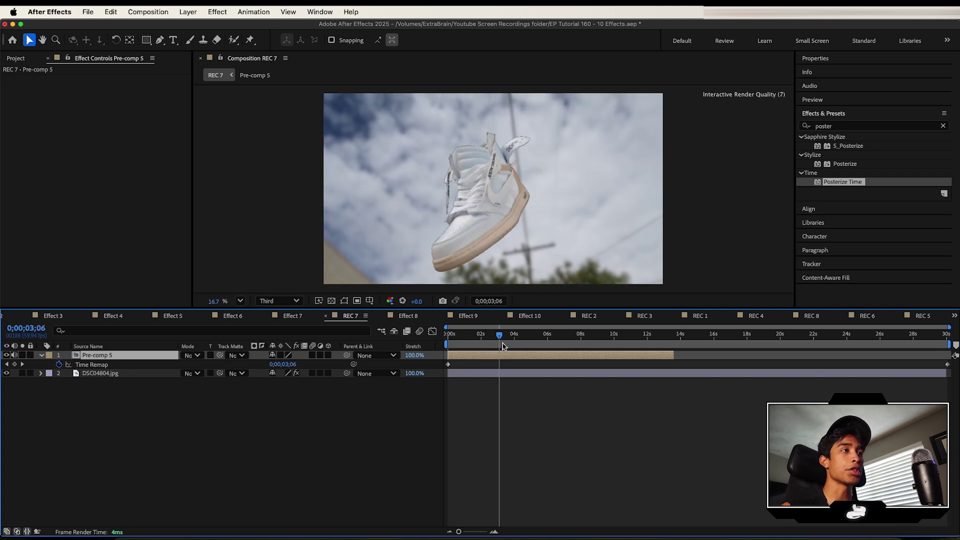
# Step: Move the end Time Remap keyframe to about 1 second, Easy Ease it, and preview
pyautogui.moveTo(499, 364); pyautogui.dragTo(462, 371)
pyautogui.click(432, 331)
pyautogui.click(433, 331)
pyautogui.click(271, 86)
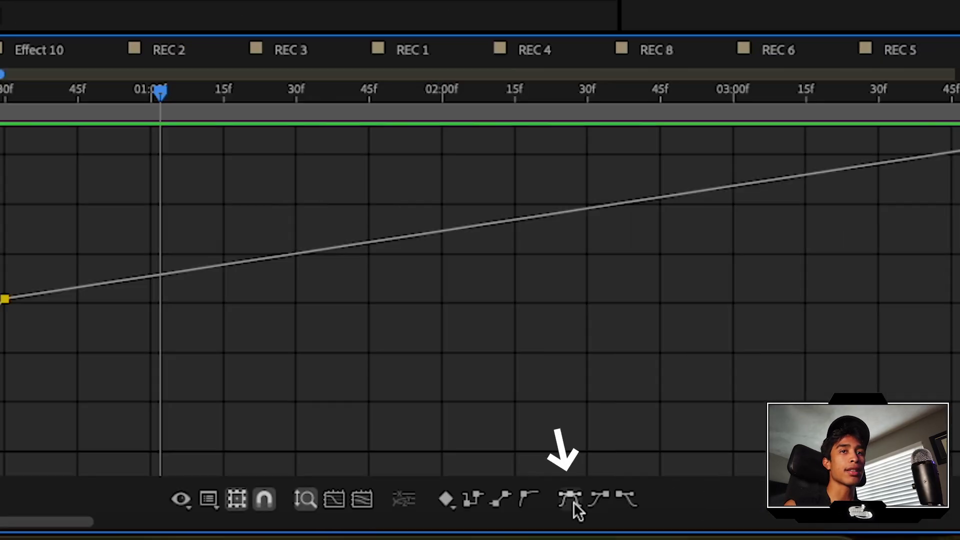
pyautogui.press('space')
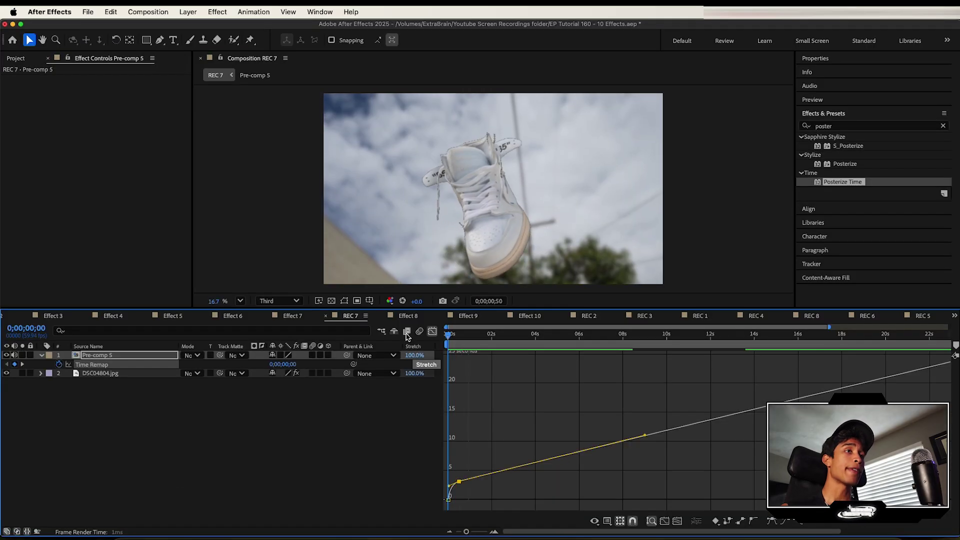
pyautogui.click(188, 11)
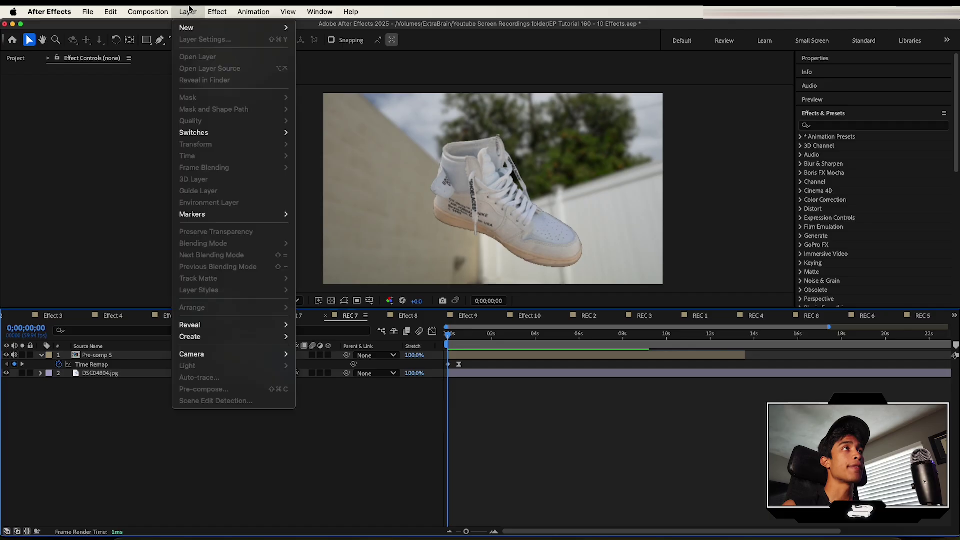
# Step: Add an adjustment layer and apply the S_WarpChroma RGB-split warp to it
pyautogui.moveTo(193, 29)
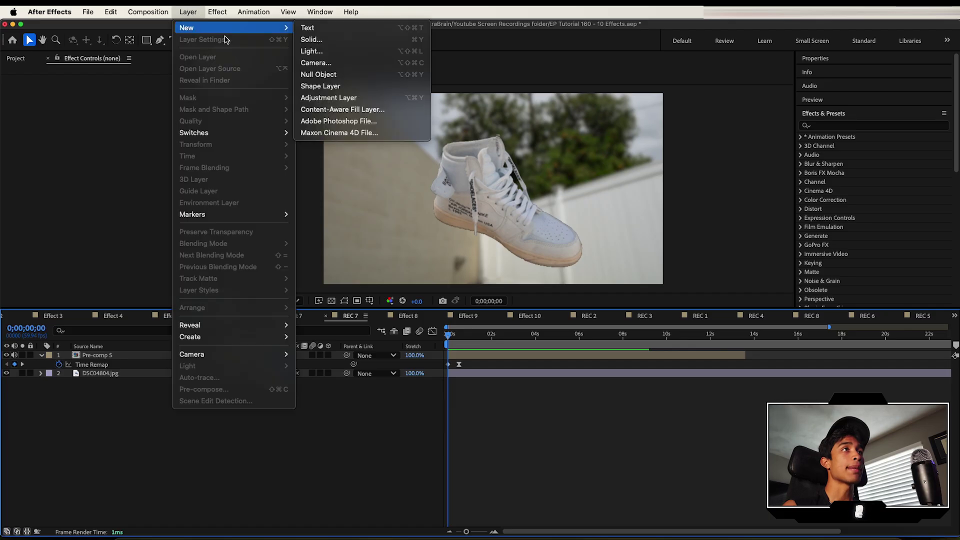
pyautogui.click(321, 98)
pyautogui.click(847, 126)
pyautogui.write('s_war')
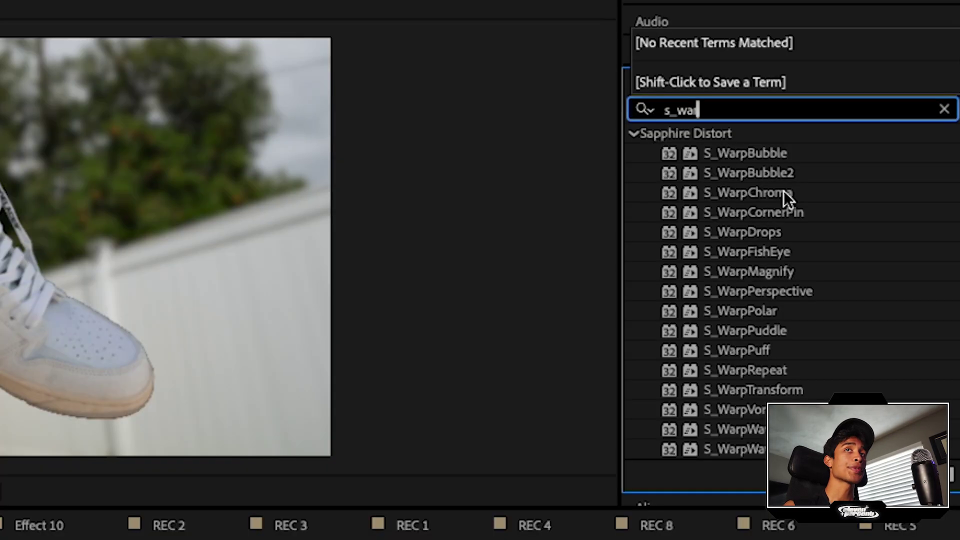
pyautogui.moveTo(873, 168); pyautogui.dragTo(628, 304)
pyautogui.moveTo(637, 117); pyautogui.dragTo(571, 230)
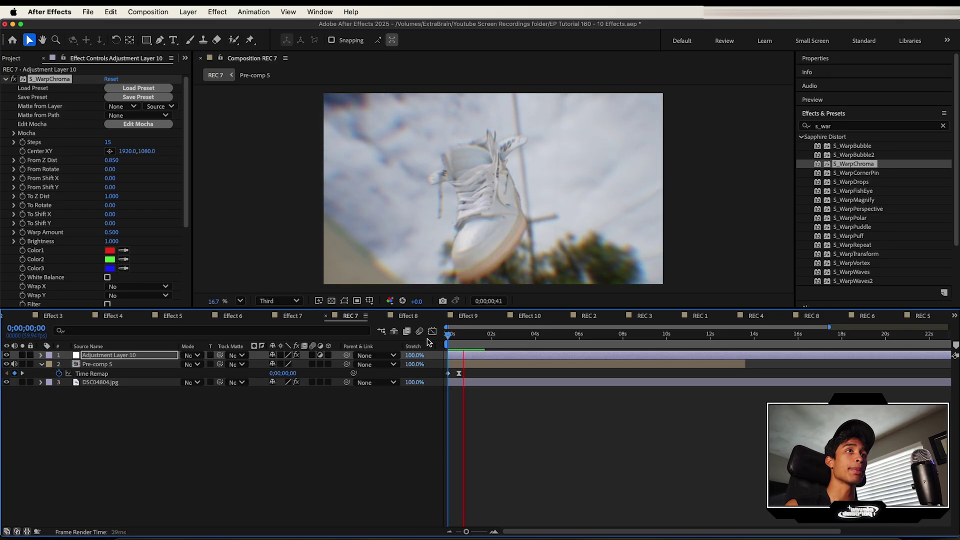
# Step: Apply Directional Blur to the adjustment layer
pyautogui.write('direc')
pyautogui.click(752, 212)
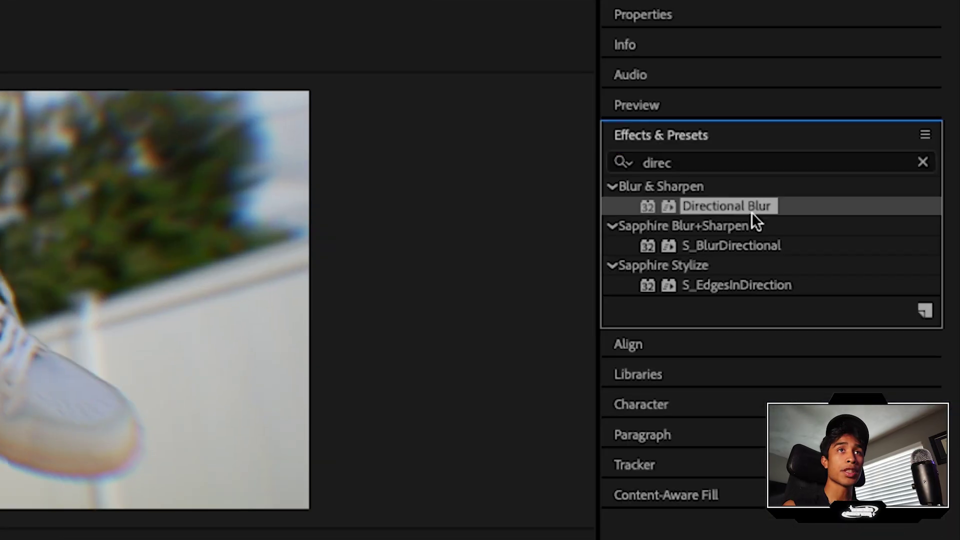
pyautogui.moveTo(727, 206); pyautogui.dragTo(509, 162)
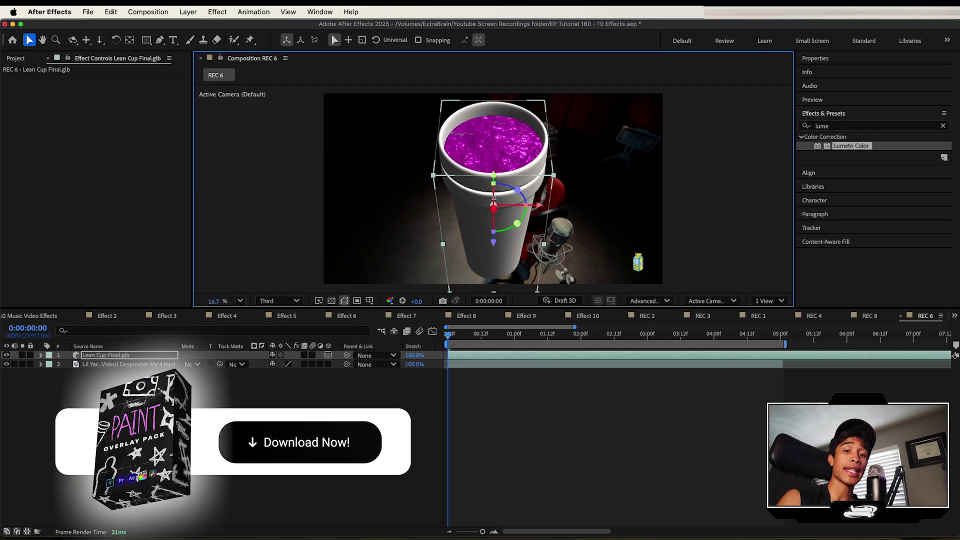
# Step: Tilt the 3D cup, keyframe its Transform at the start, and move it to its end position at 0:00:03:14
pyautogui.moveTo(496, 201); pyautogui.dragTo(516, 223)
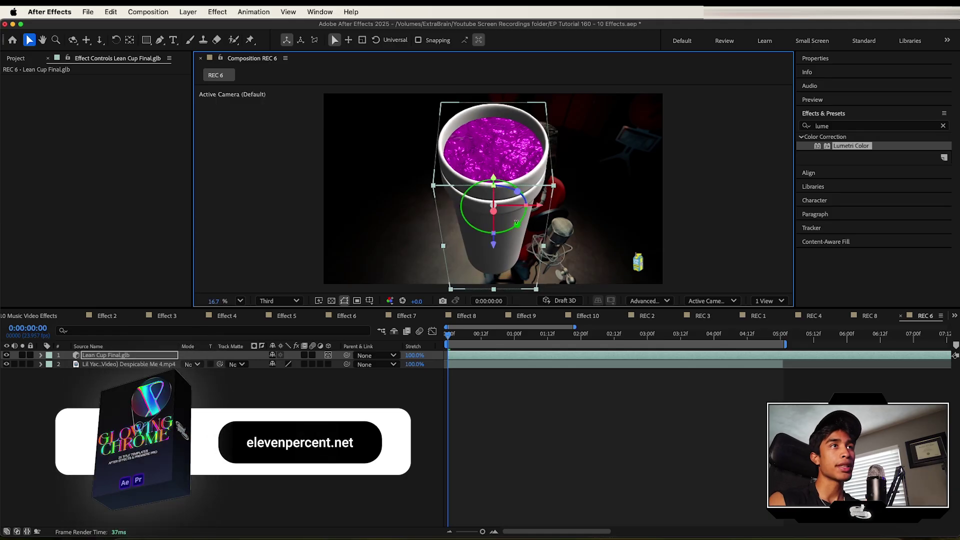
pyautogui.moveTo(526, 186); pyautogui.dragTo(494, 242)
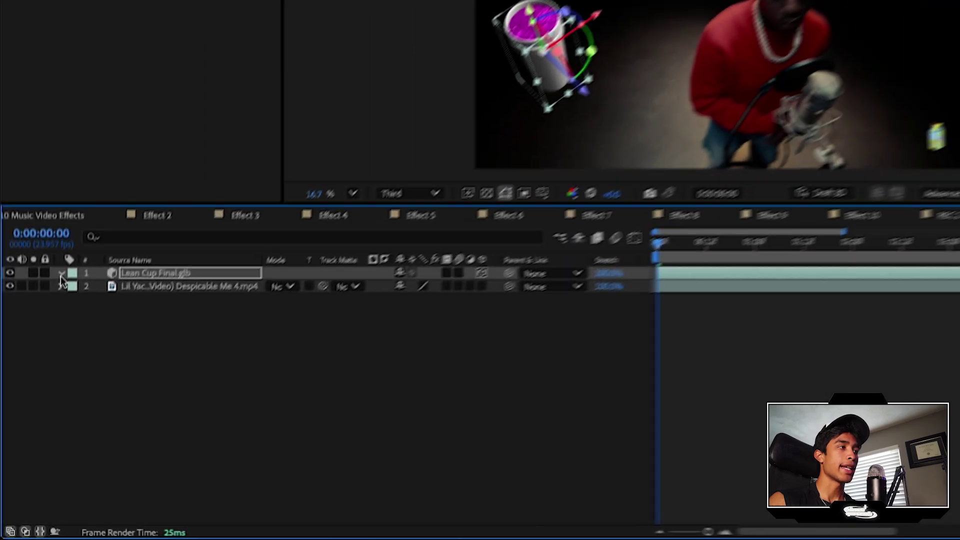
pyautogui.click(40, 356)
pyautogui.click(75, 283)
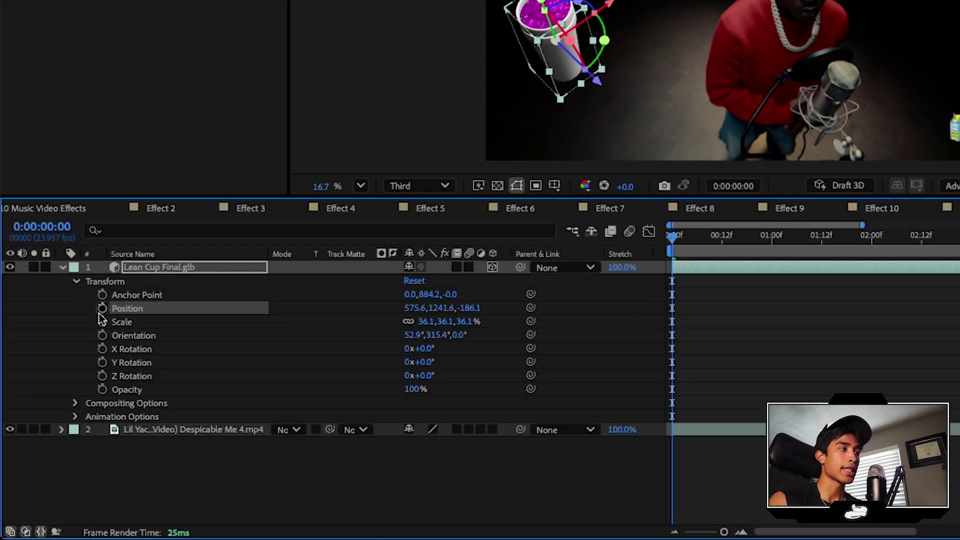
pyautogui.moveTo(102, 308); pyautogui.dragTo(103, 389)
pyautogui.moveTo(677, 242); pyautogui.dragTo(958, 238)
pyautogui.moveTo(645, 50); pyautogui.dragTo(826, 0)
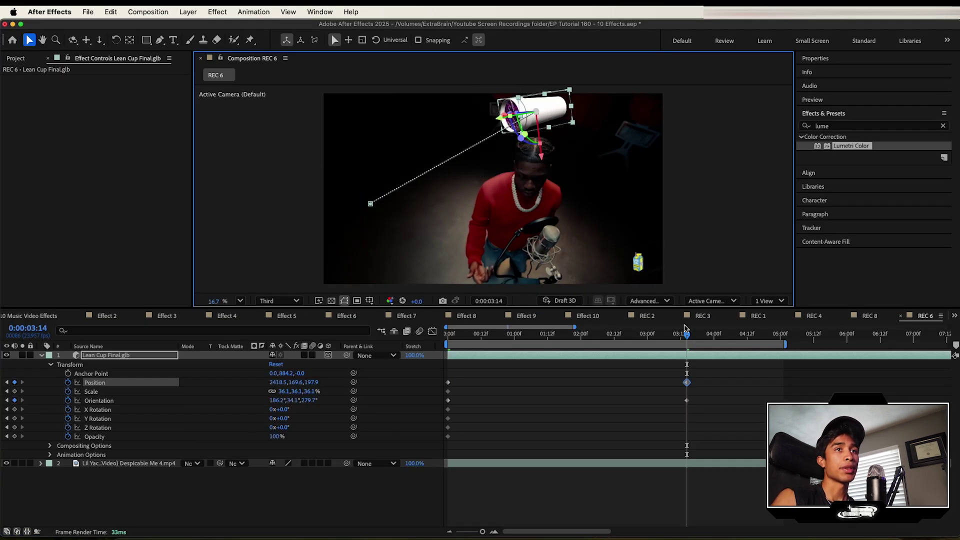
# Step: Check the cup's path from the start and duplicate the Lean Cup layer
pyautogui.moveTo(680, 343); pyautogui.dragTo(435, 371)
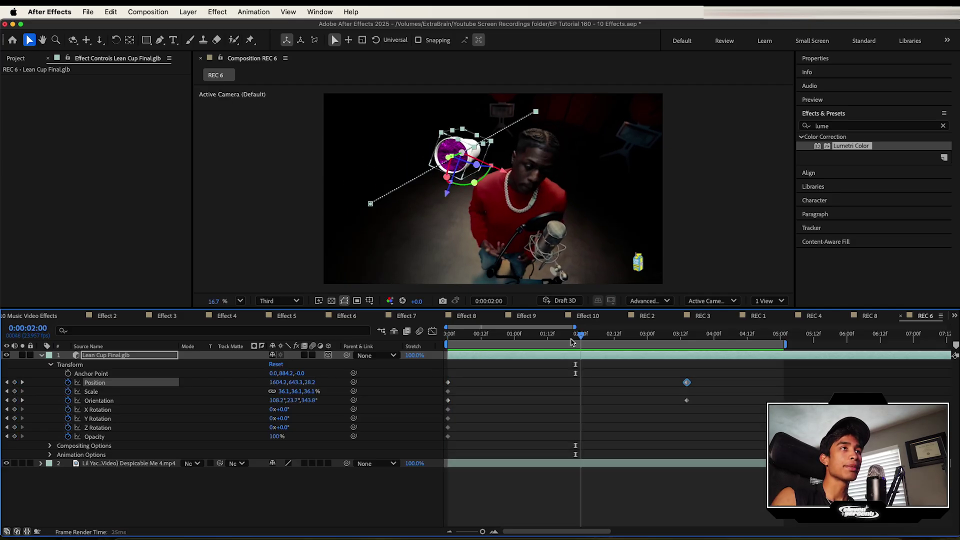
pyautogui.moveTo(582, 340); pyautogui.dragTo(449, 340)
pyautogui.hotkey('ctrl', 'd')
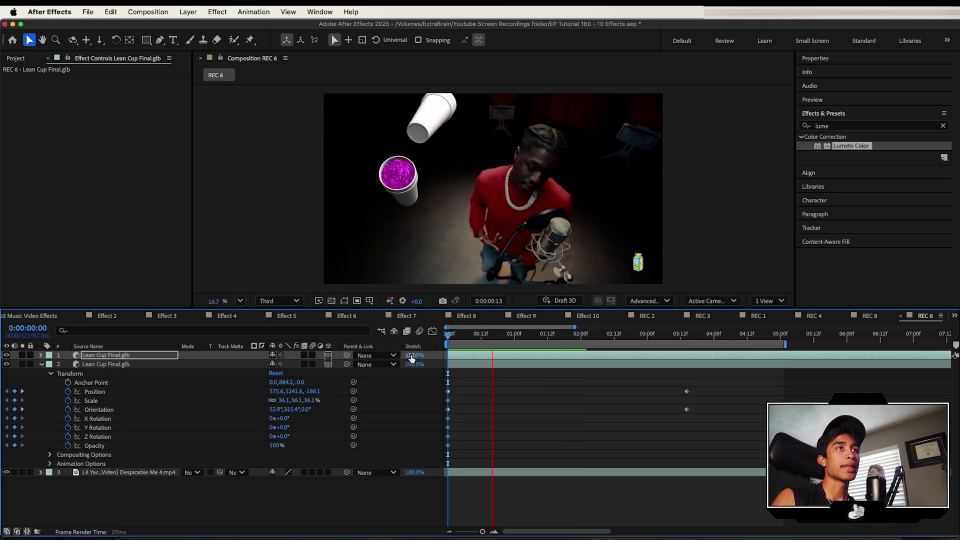
pyautogui.press('space')
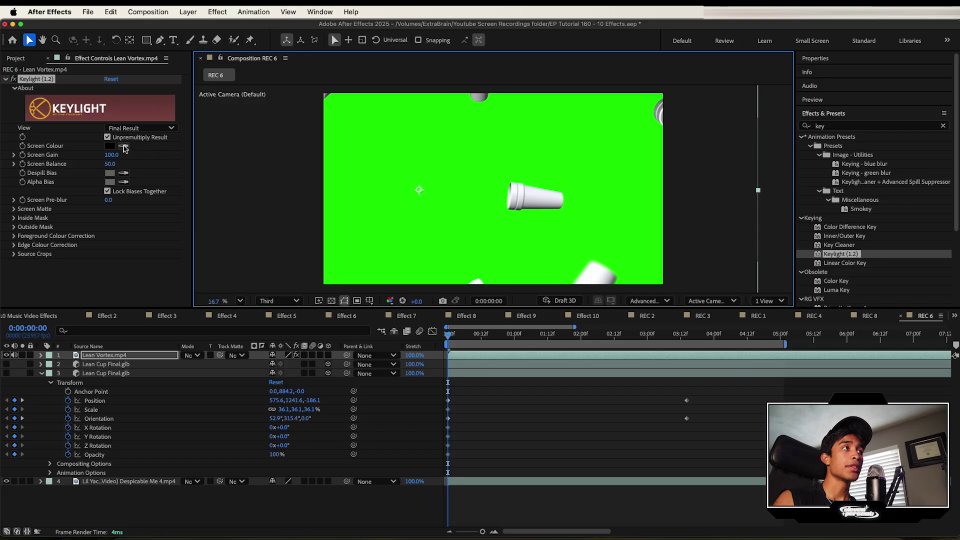
# Step: Set Keylight's Screen Colour to the green background on Lean Vortex.mp4 and preview the flying cups
pyautogui.click(379, 178)
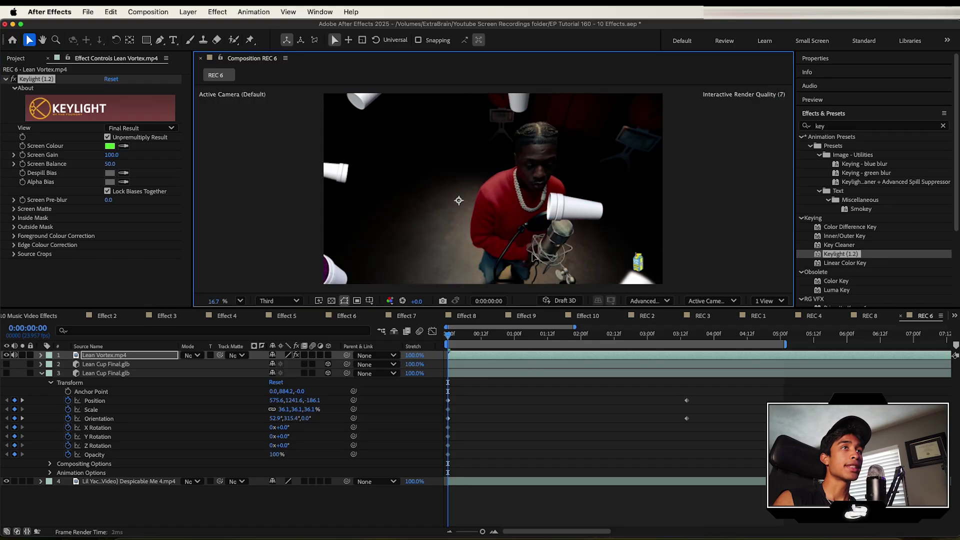
pyautogui.press('space')
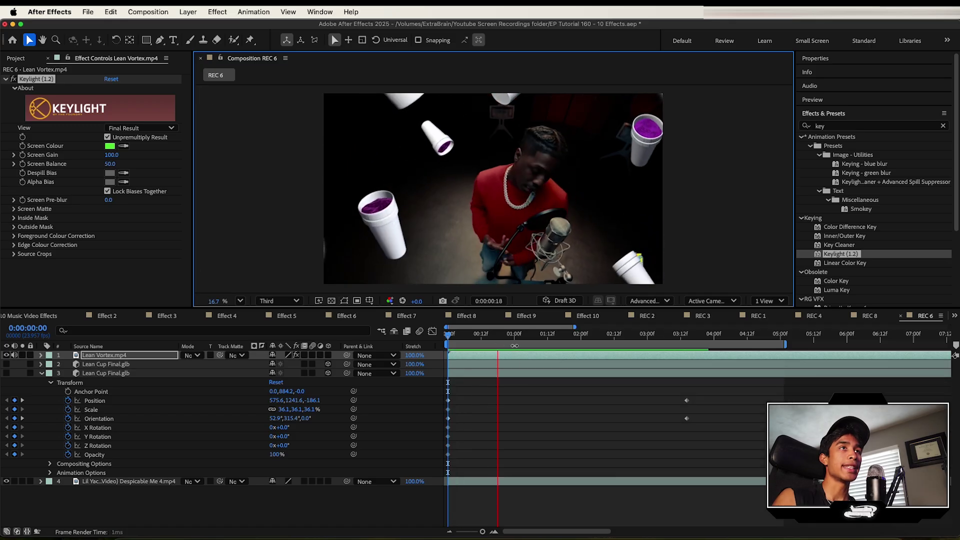
pyautogui.press('space')
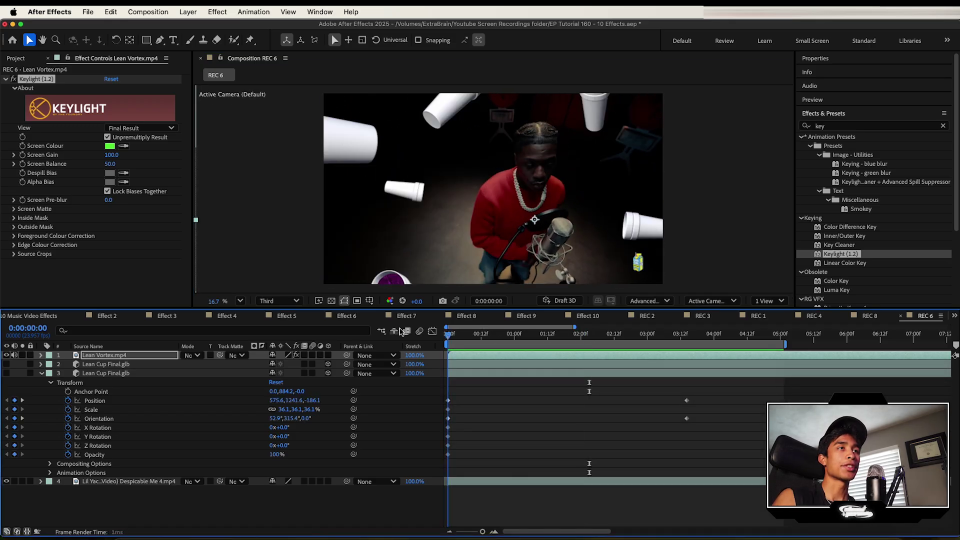
# Step: Apply Lumetri Color to Lean Vortex.mp4 and raise Temperature to 35.0
pyautogui.click(843, 128)
pyautogui.write('lume')
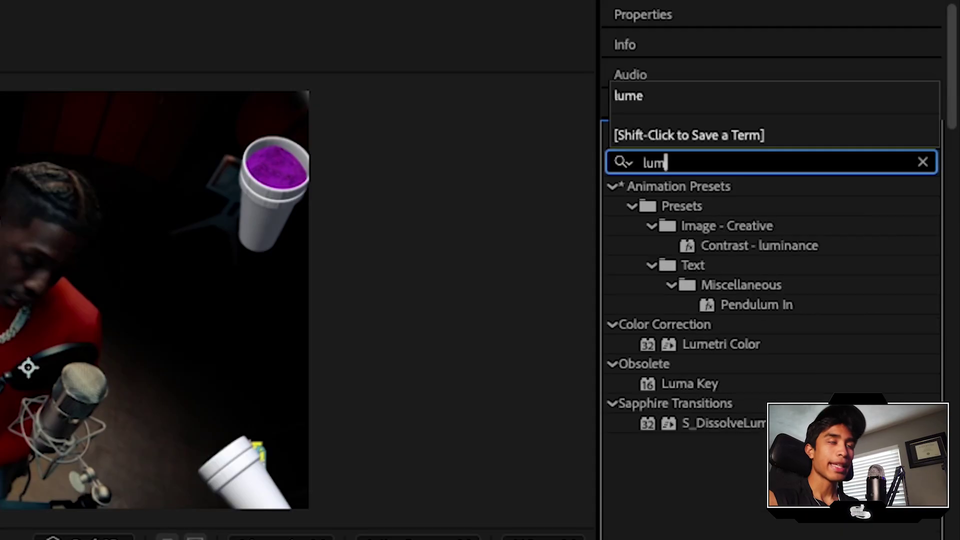
pyautogui.doubleClick(845, 147)
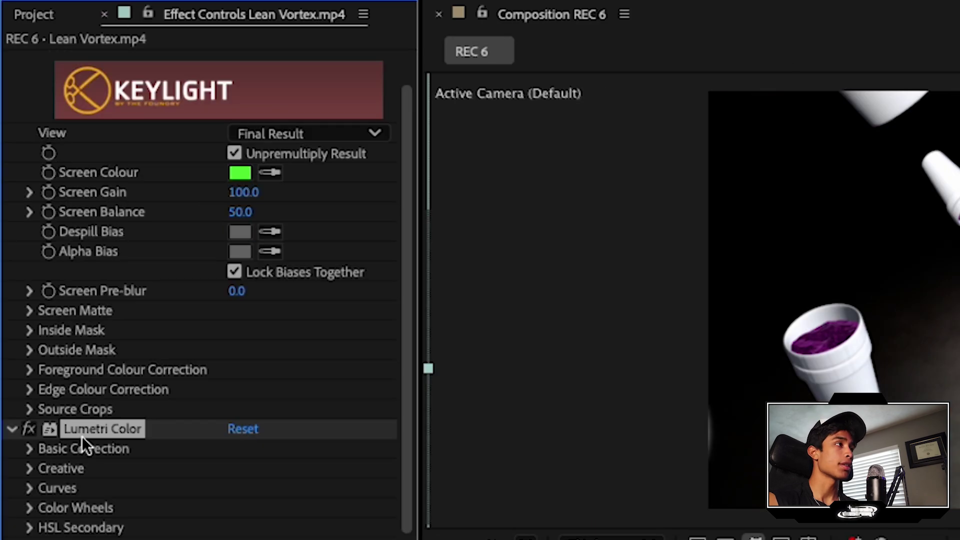
pyautogui.click(29, 449)
pyautogui.scroll(-4, 200, 350)
pyautogui.moveTo(241, 331); pyautogui.dragTo(260, 332)
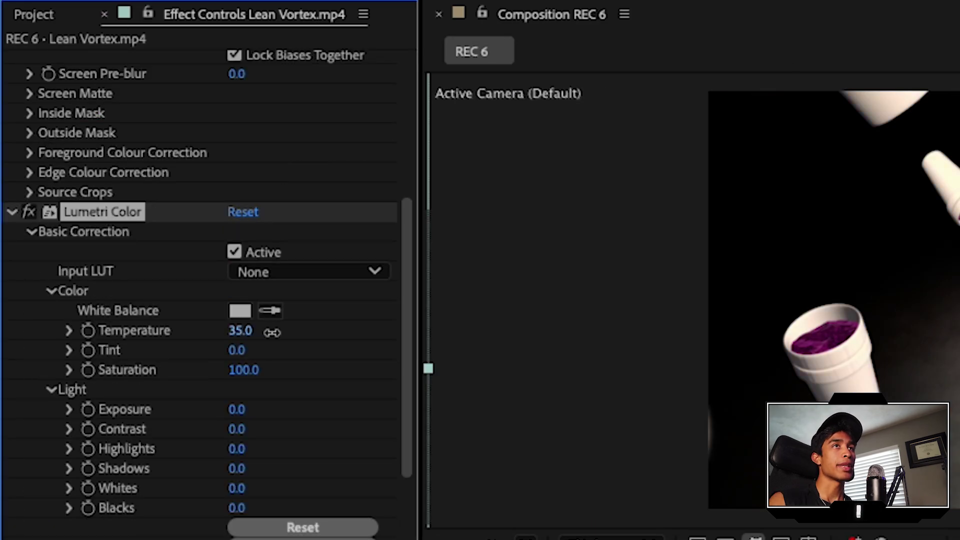
# Step: Add Gaussian Blur to the layer with Blurriness 15.2
pyautogui.click(701, 164)
pyautogui.write('gaus')
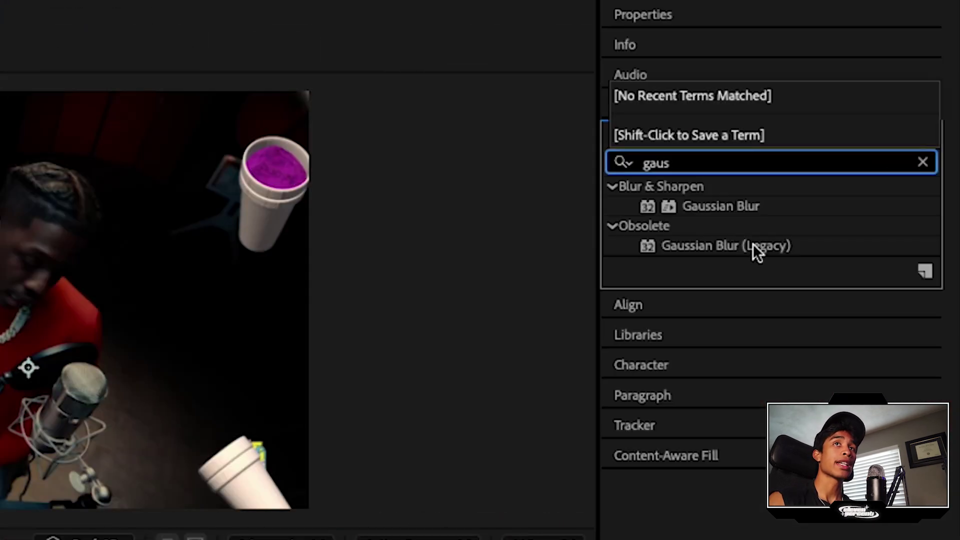
pyautogui.click(740, 197)
pyautogui.moveTo(739, 197); pyautogui.dragTo(939, 272)
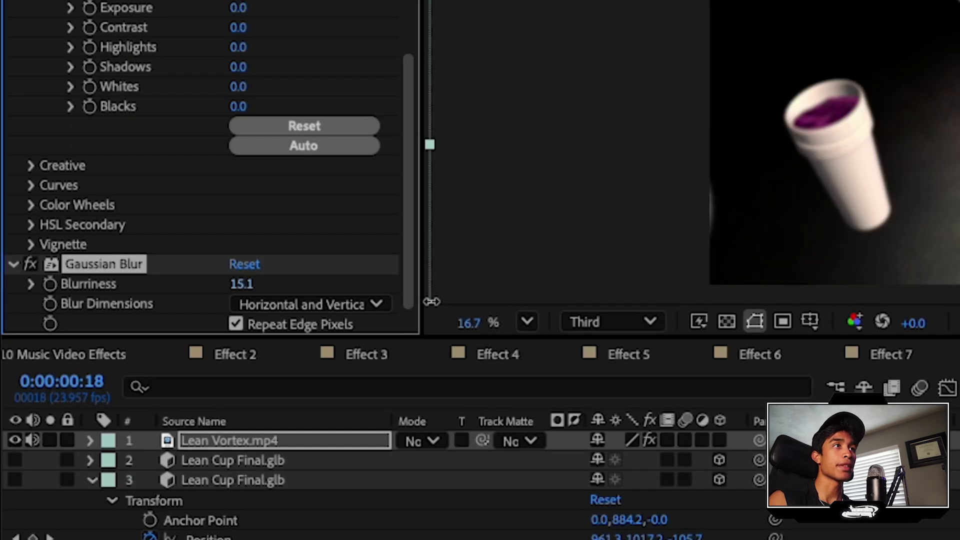
pyautogui.moveTo(432, 302); pyautogui.dragTo(959, 409)
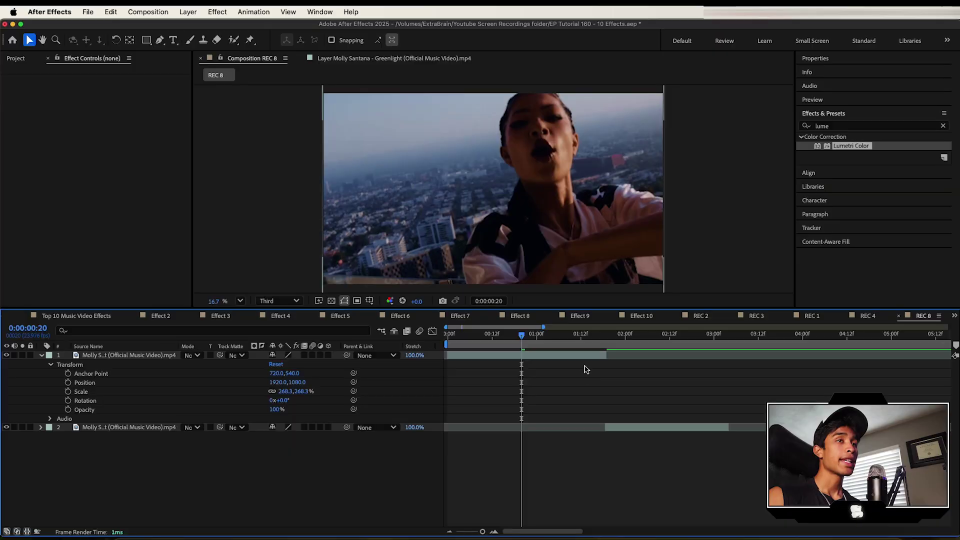
# Step: Split the top Greenlight clip at 0:00:01:19 and apply Freeze Frame to the new piece
pyautogui.moveTo(548, 341); pyautogui.dragTo(600, 334)
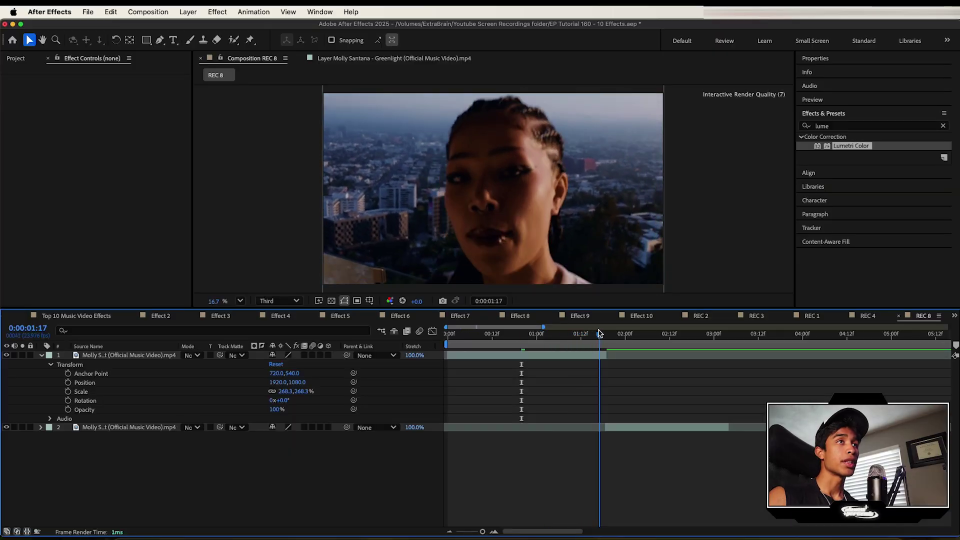
pyautogui.click(608, 355)
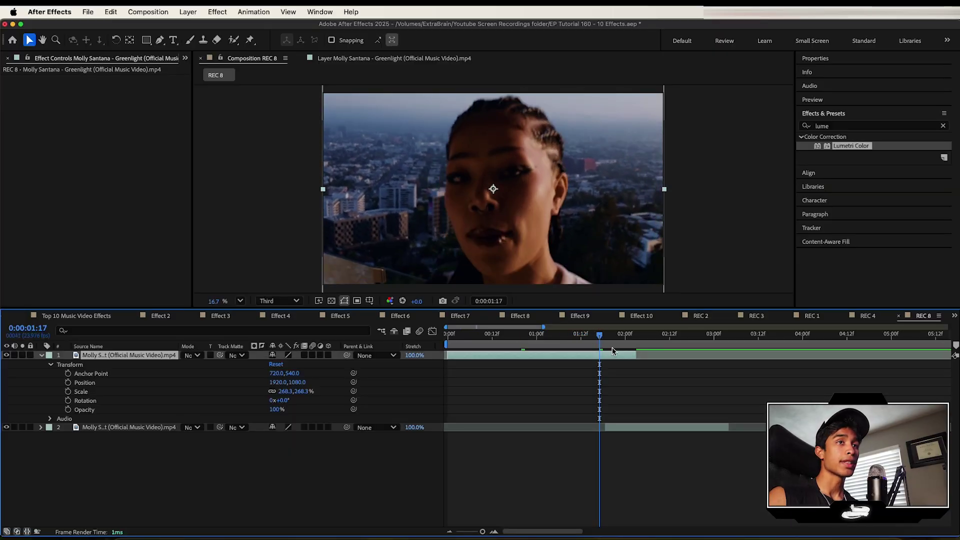
pyautogui.moveTo(601, 353); pyautogui.dragTo(608, 349)
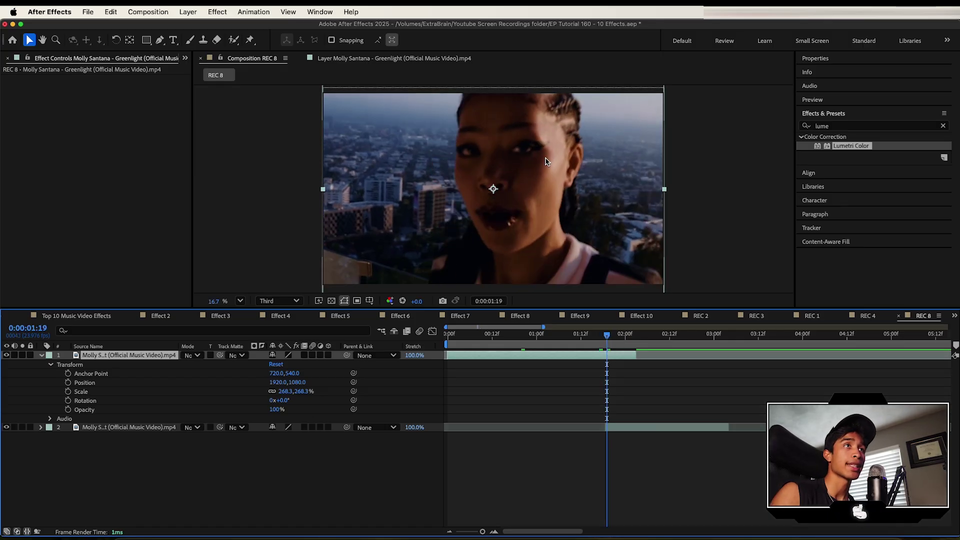
pyautogui.press('super+shift+d')
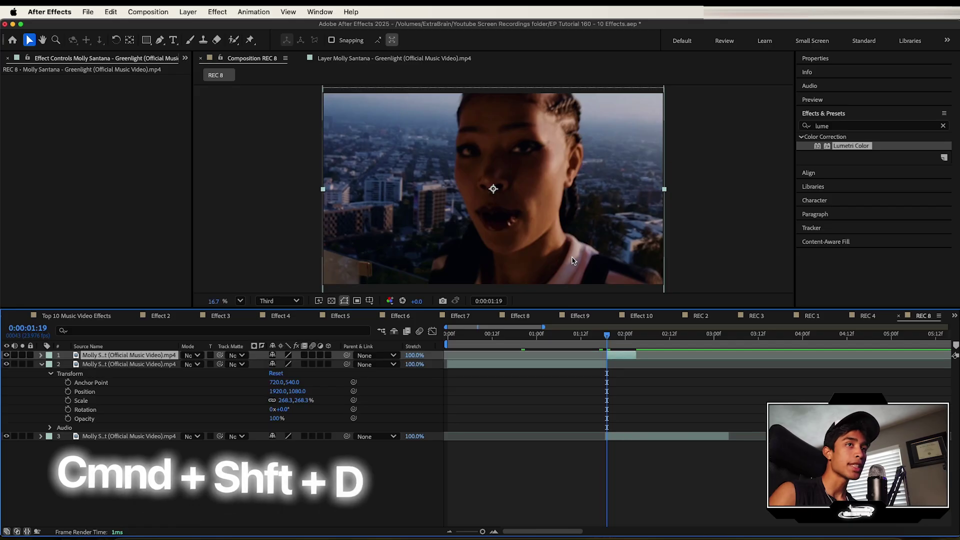
pyautogui.rightClick(623, 360)
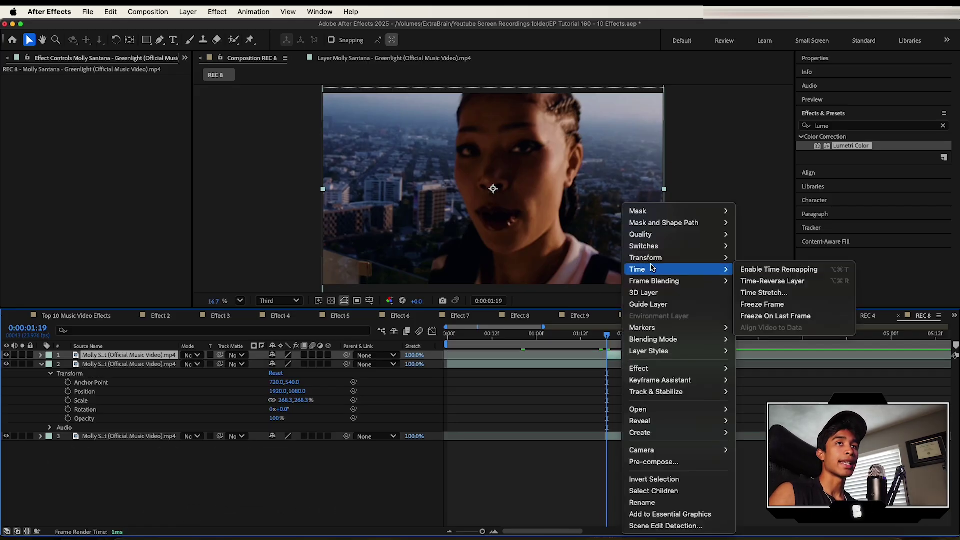
pyautogui.click(756, 305)
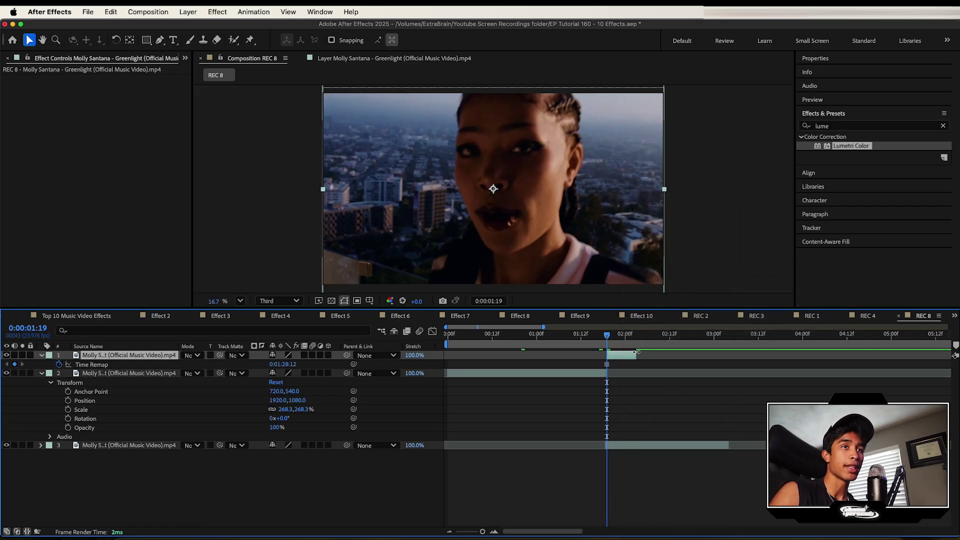
pyautogui.moveTo(625, 334); pyautogui.dragTo(783, 350)
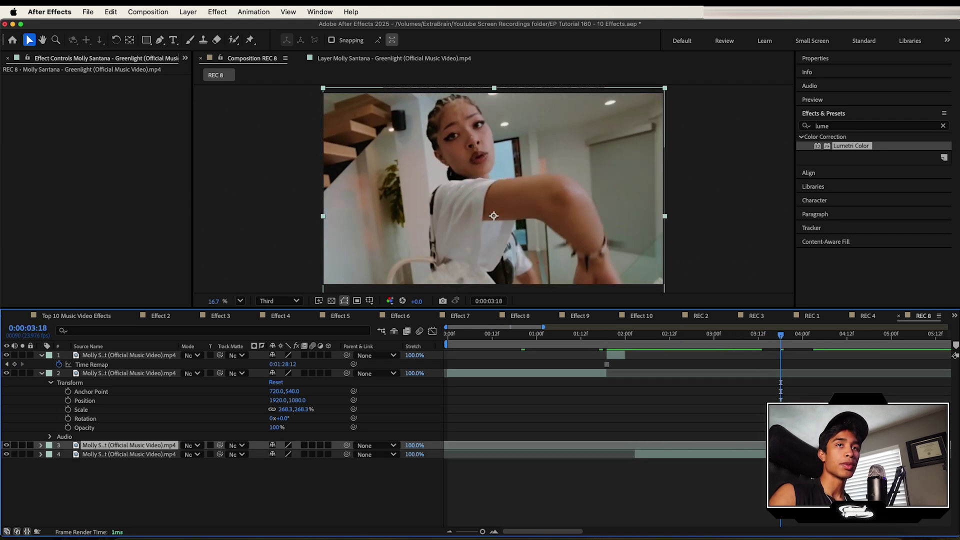
# Step: Freeze another piece and lower the top frozen layer's Opacity to see the layer below
pyautogui.press('super+shift+z')
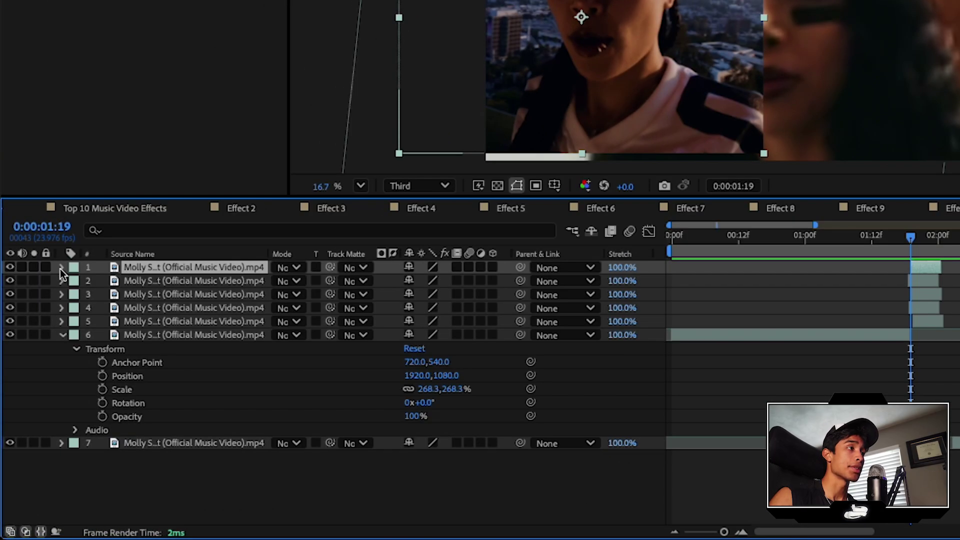
pyautogui.click(62, 268)
pyautogui.click(75, 295)
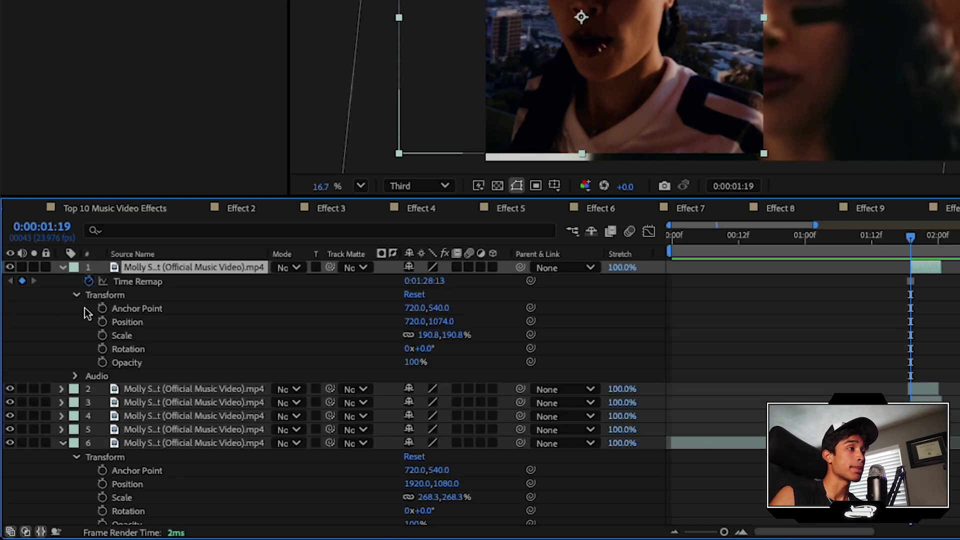
pyautogui.moveTo(409, 364); pyautogui.dragTo(374, 372)
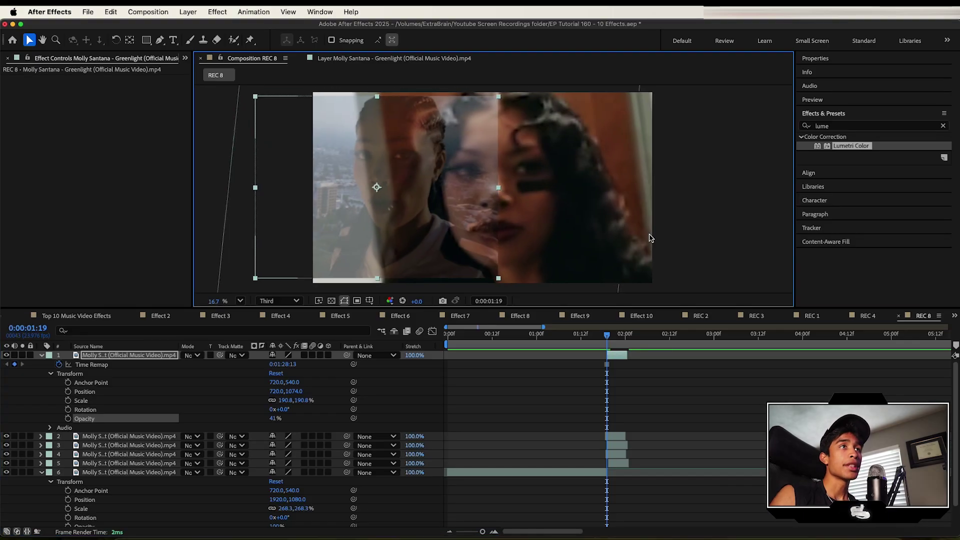
# Step: Scale the top frozen frame to about 278.3%, nudge it up and rotate it −3° to match the layer below
pyautogui.moveTo(500, 189); pyautogui.dragTo(654, 189)
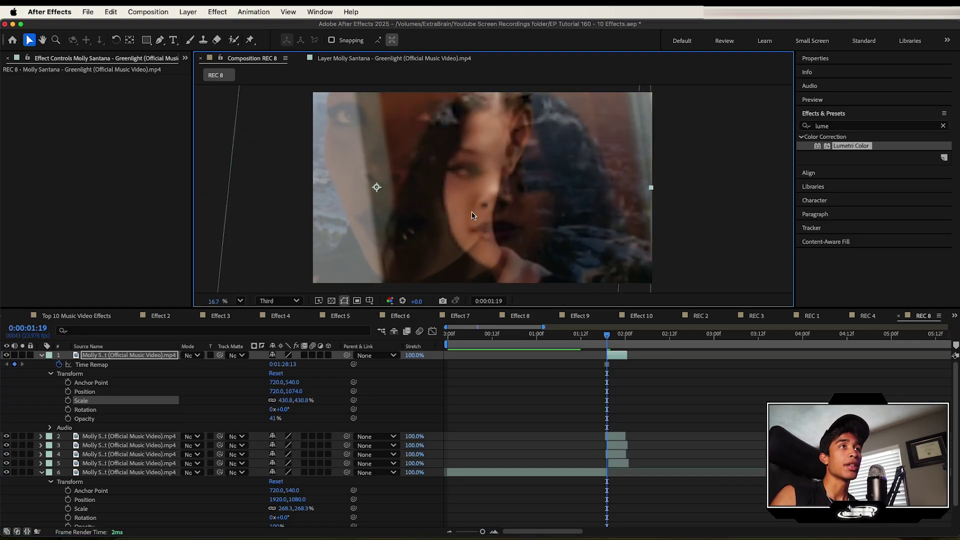
pyautogui.moveTo(525, 215); pyautogui.dragTo(640, 267)
pyautogui.moveTo(767, 241); pyautogui.dragTo(658, 231)
pyautogui.moveTo(515, 249); pyautogui.dragTo(512, 242)
pyautogui.moveTo(289, 410); pyautogui.dragTo(252, 418)
pyautogui.moveTo(289, 391); pyautogui.dragTo(326, 400)
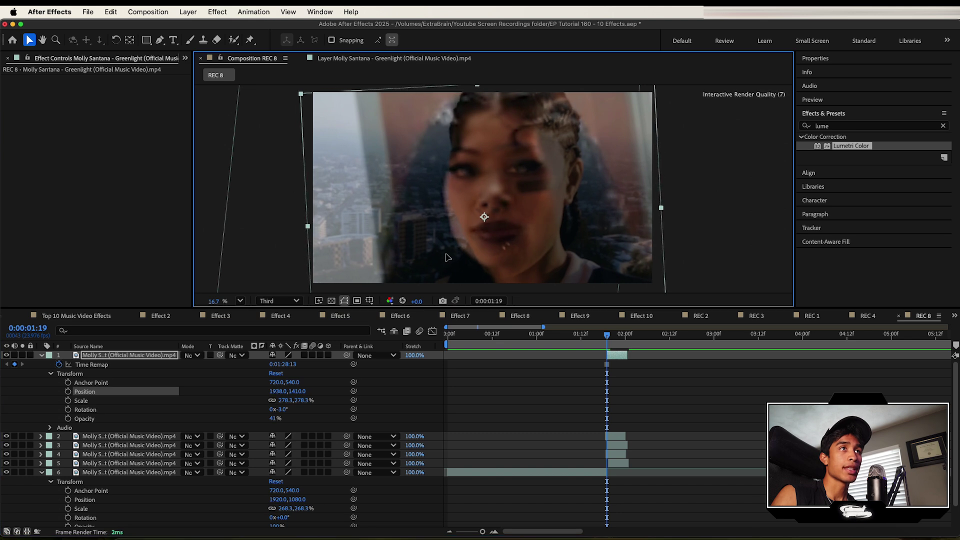
pyautogui.moveTo(274, 419); pyautogui.dragTo(526, 410)
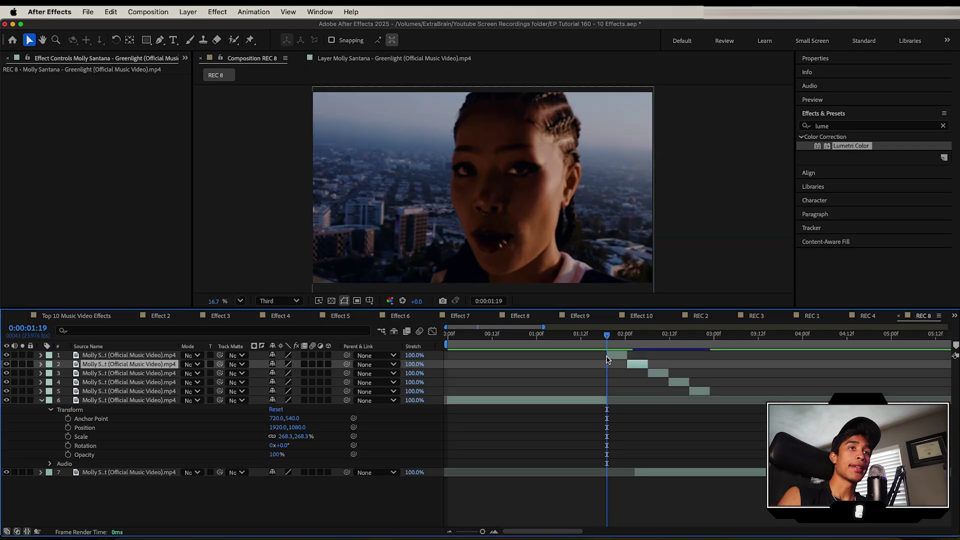
# Step: Sequence the five frozen frames from the comp start and nest them as Pre-comp 4
pyautogui.press('space')
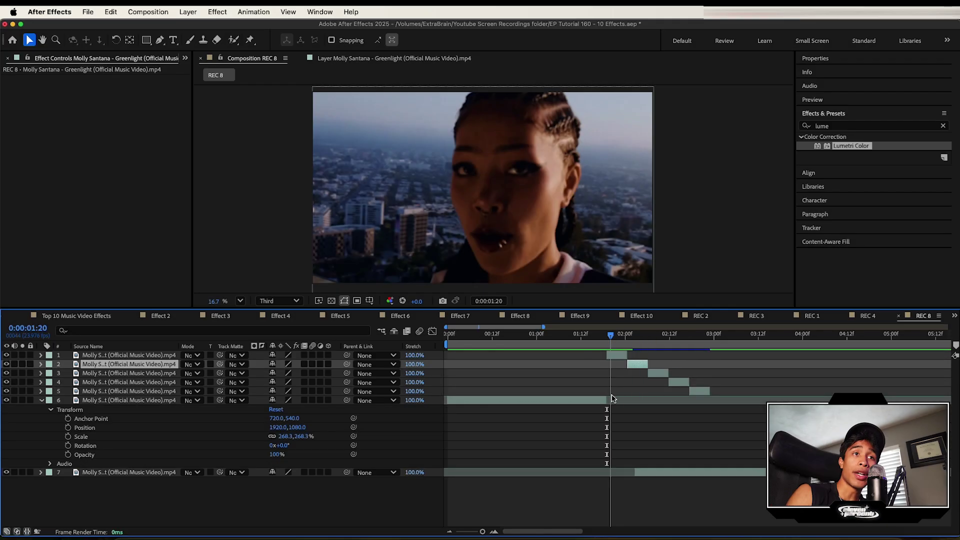
pyautogui.press('space')
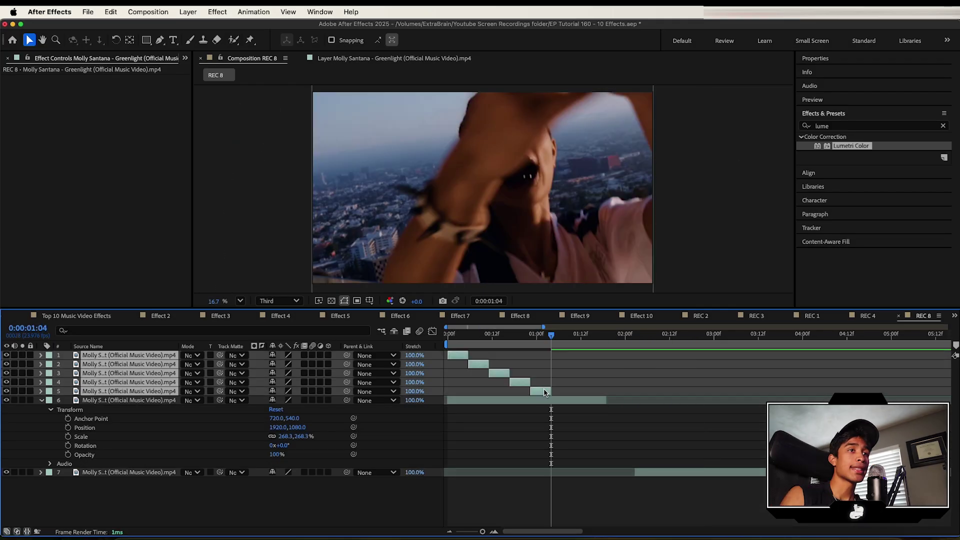
pyautogui.rightClick(547, 392)
pyautogui.click(577, 462)
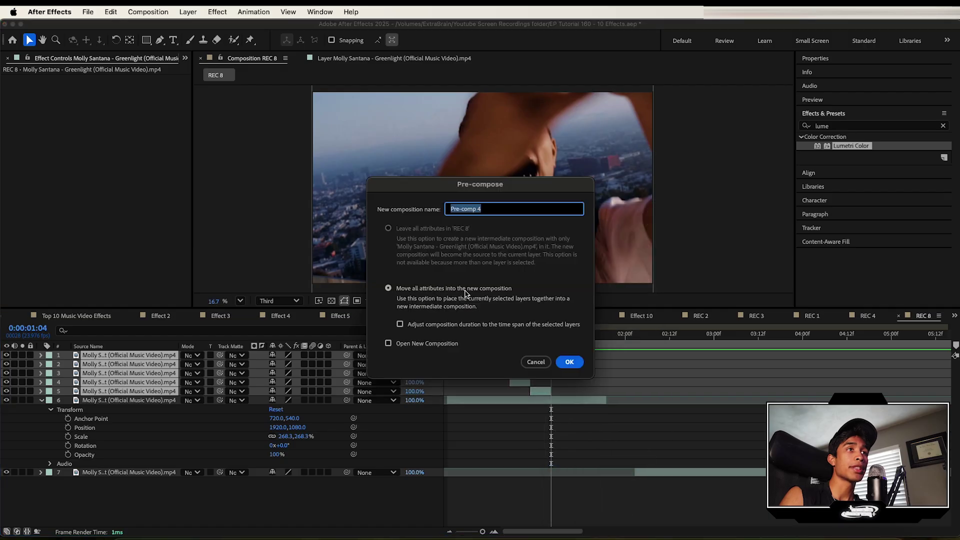
pyautogui.click(569, 362)
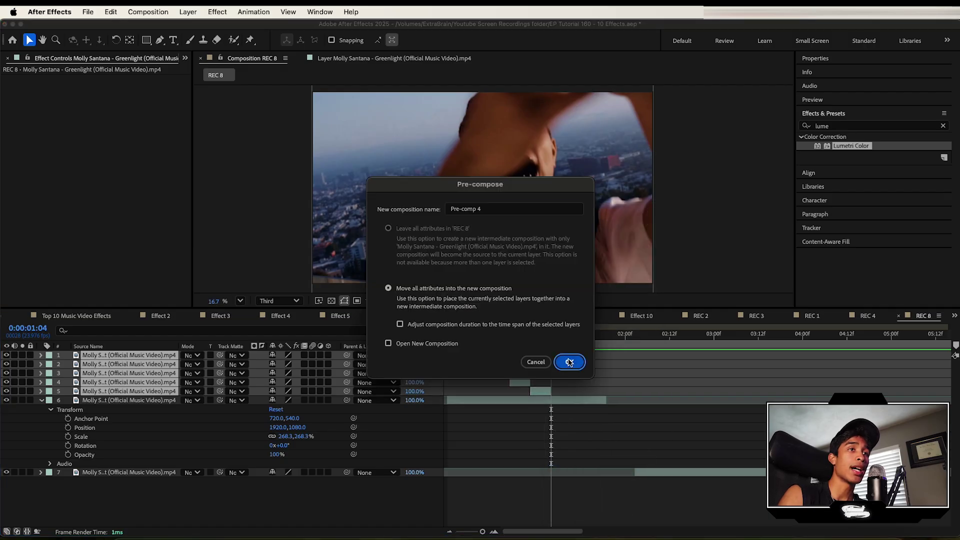
# Step: Delete the extra Pre-comp 4 copy and stretch Pre-comp 4 to 67%
pyautogui.press('Delete')
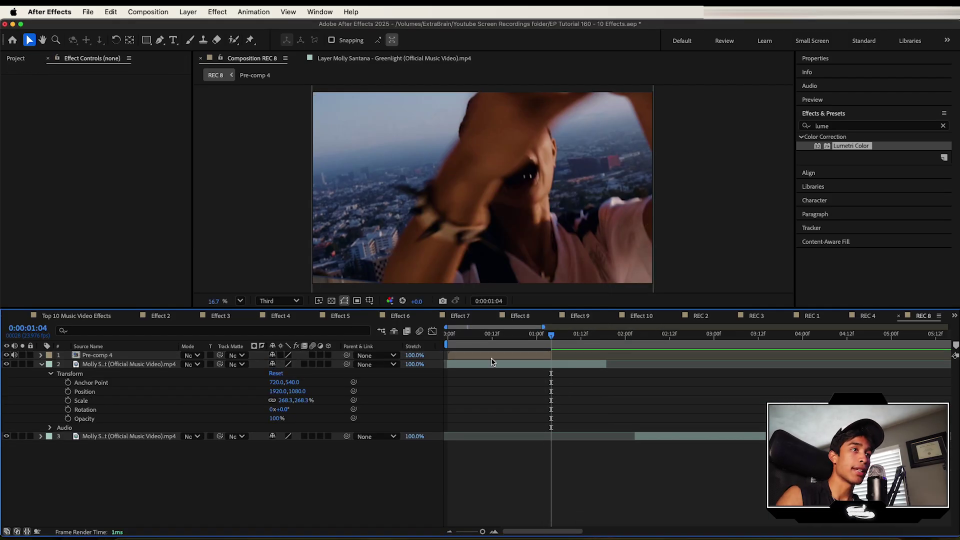
pyautogui.moveTo(516, 346); pyautogui.dragTo(482, 345)
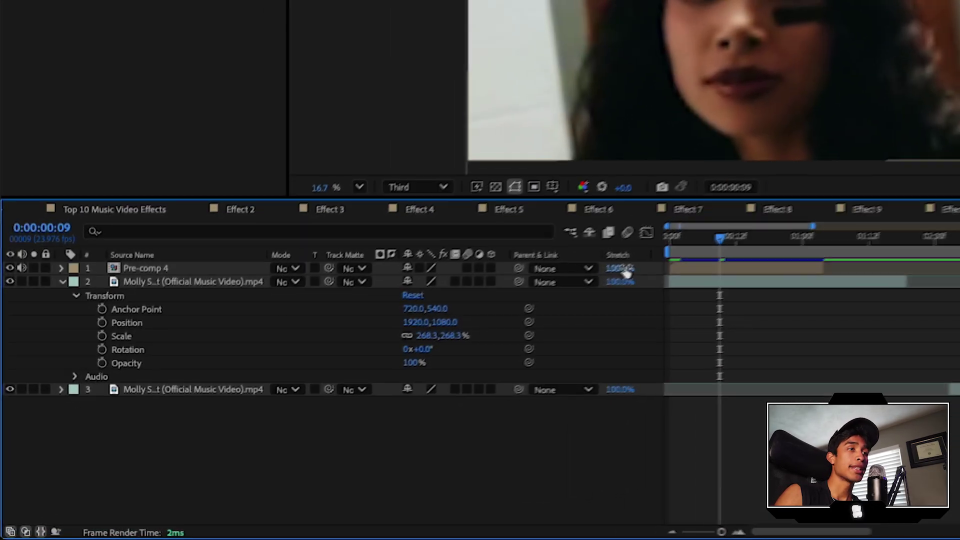
pyautogui.moveTo(420, 354); pyautogui.dragTo(404, 357)
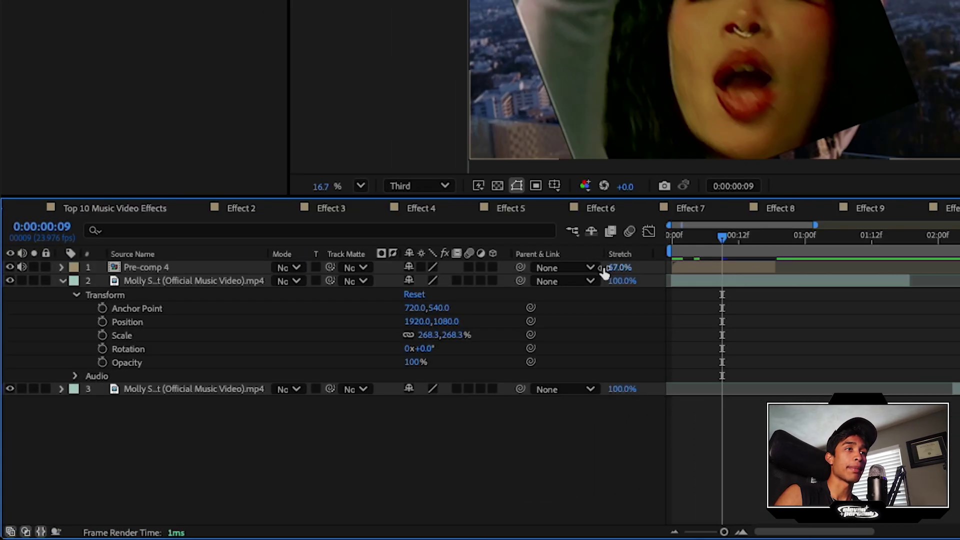
pyautogui.press('space')
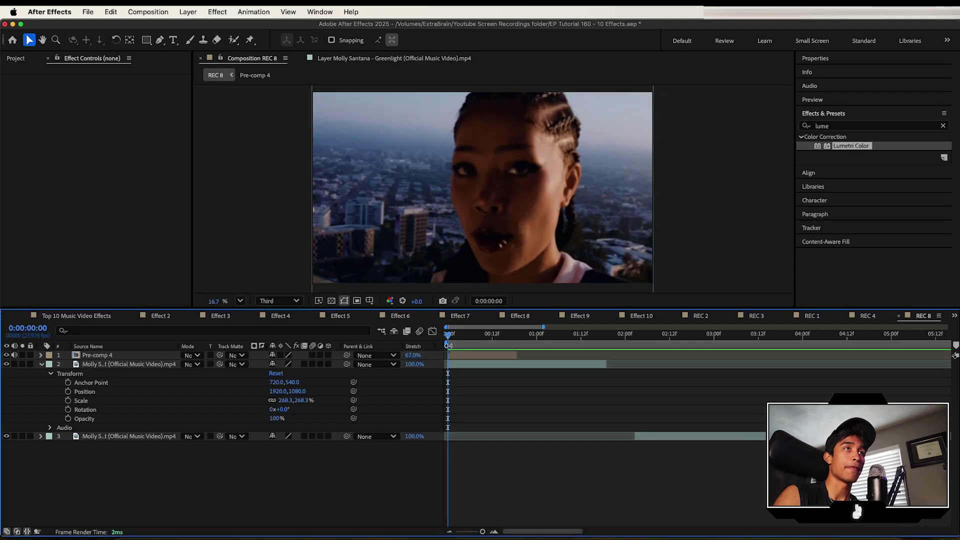
# Step: Enlarge and reposition the Pre-comp 4 layer in the frame
pyautogui.click(500, 355)
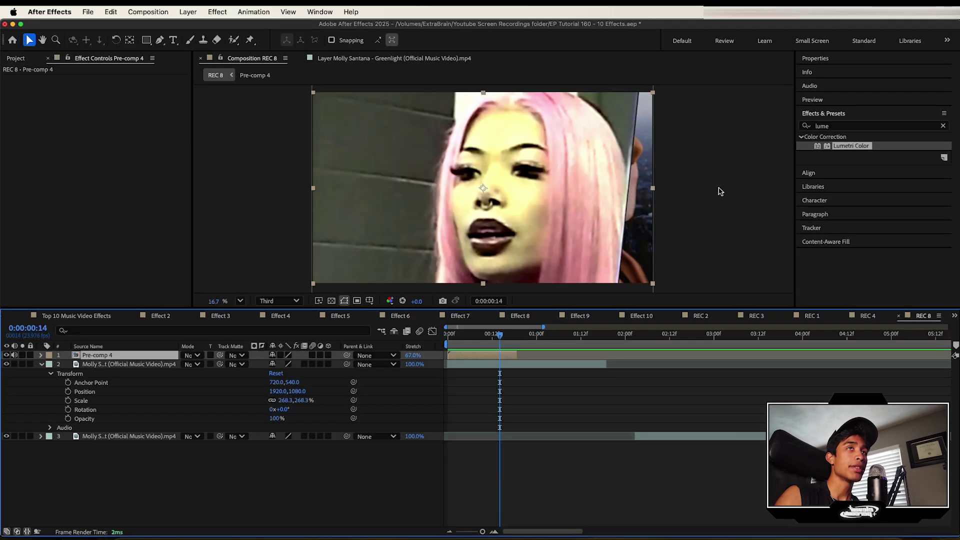
pyautogui.moveTo(653, 189); pyautogui.dragTo(800, 202)
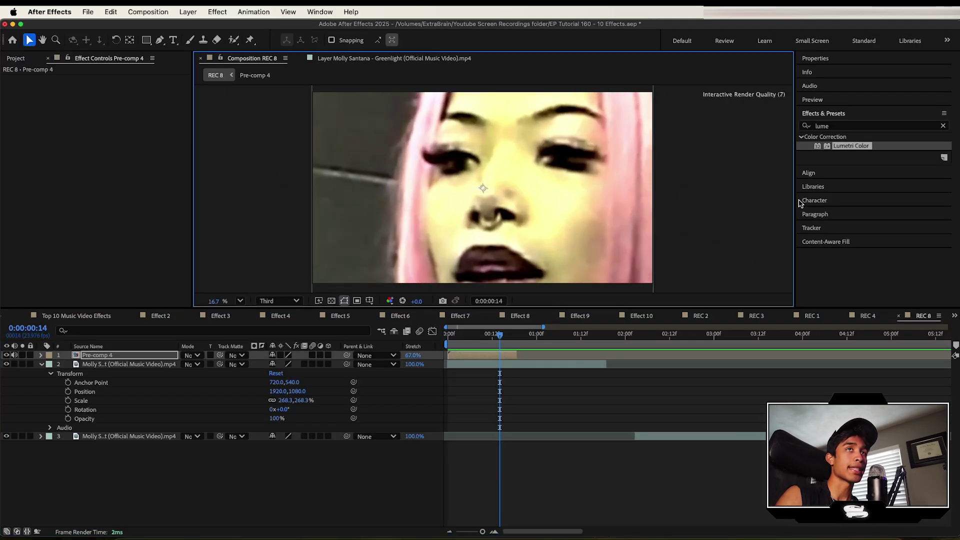
pyautogui.moveTo(589, 175); pyautogui.dragTo(839, 224)
pyautogui.moveTo(561, 191); pyautogui.dragTo(567, 201)
pyautogui.moveTo(497, 334); pyautogui.dragTo(455, 337)
# Step: Make two more Pre-comp 4 copies and stagger all three later in time
pyautogui.press('super+d')
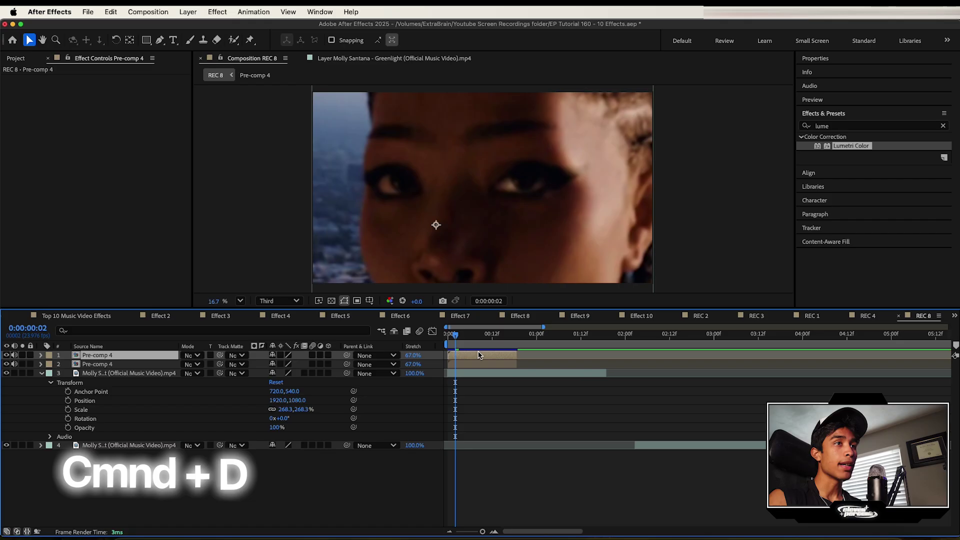
pyautogui.press('super+d')
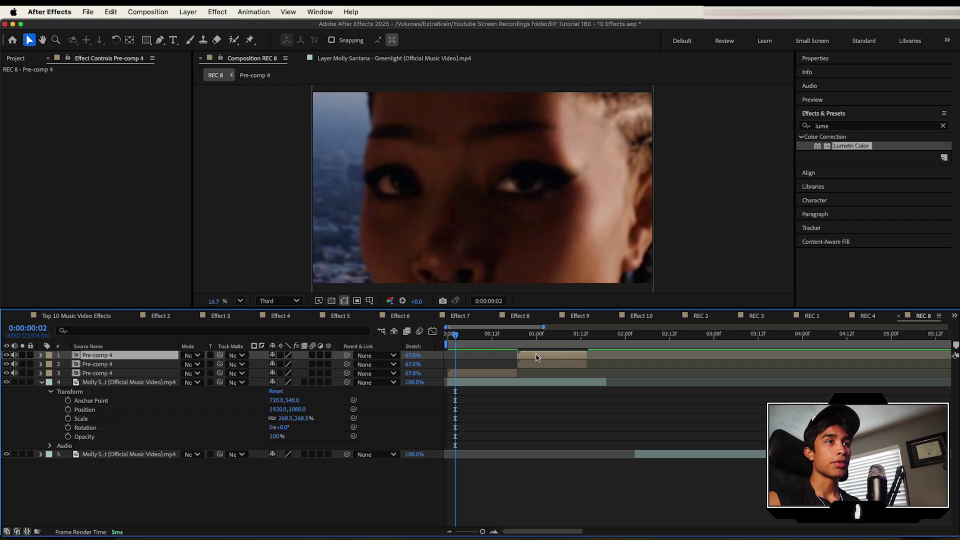
pyautogui.keyDown('shift'); pyautogui.click(495, 375); pyautogui.keyUp('shift')
pyautogui.moveTo(495, 375); pyautogui.dragTo(659, 375)
pyautogui.click(681, 456)
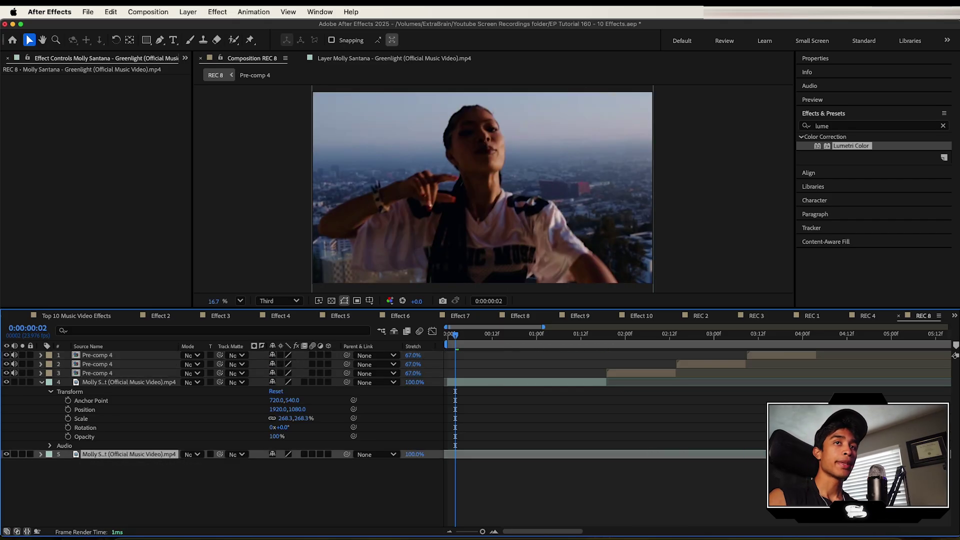
pyautogui.press('space')
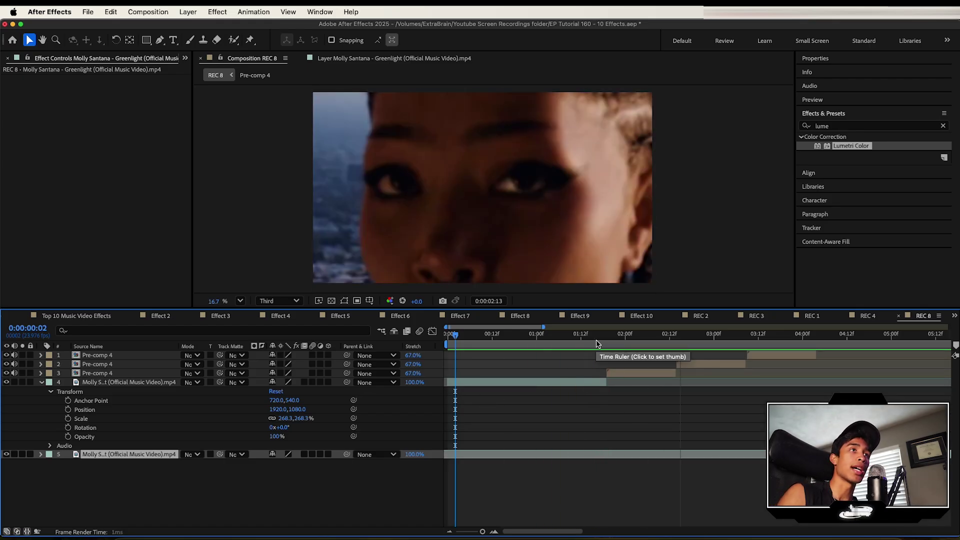
# Step: Add Mixed Media 25.mp4 from the Textures folder to the REC 8 timeline at 2:09
pyautogui.moveTo(750, 334); pyautogui.dragTo(620, 342)
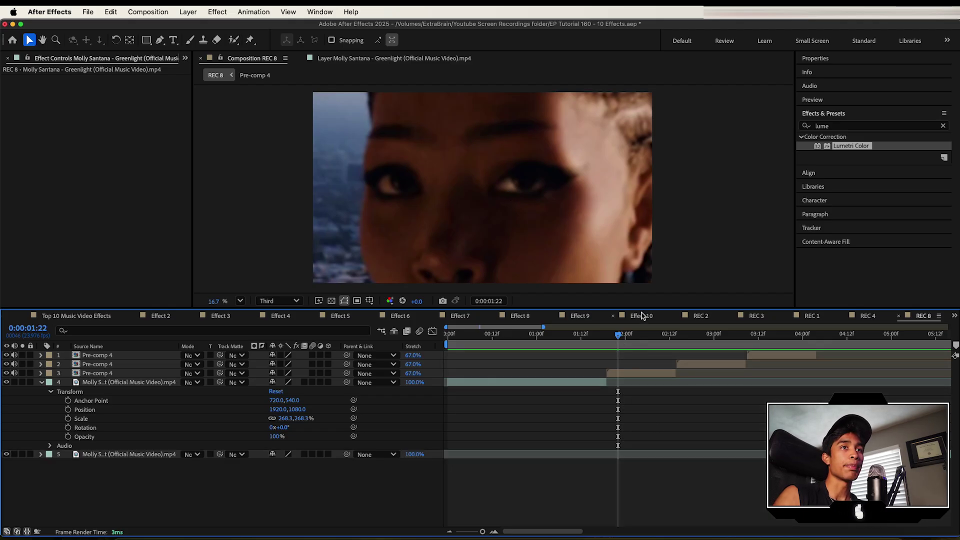
pyautogui.moveTo(621, 334); pyautogui.dragTo(658, 334)
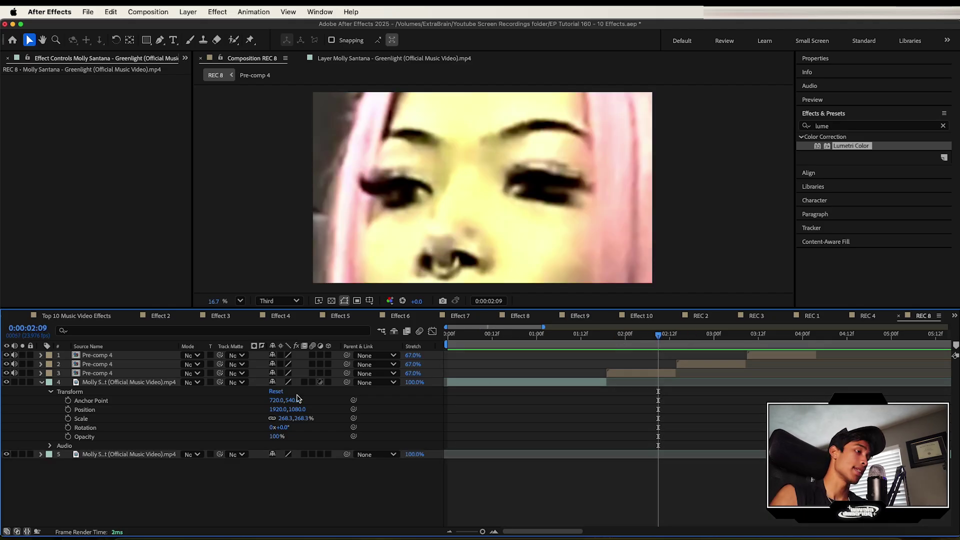
pyautogui.click(128, 536)
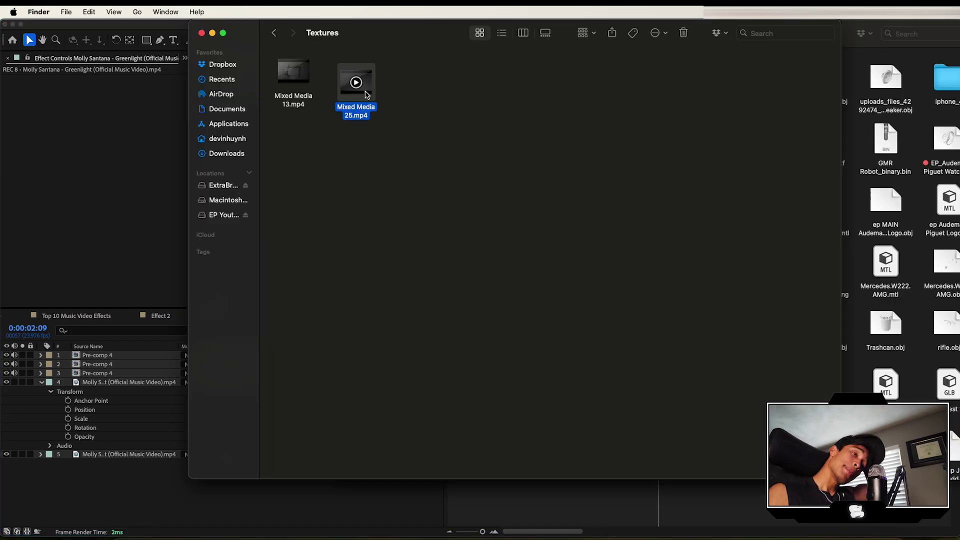
pyautogui.moveTo(156, 338)
pyautogui.mouseDown()
pyautogui.moveTo(144, 385)
pyautogui.moveTo(150, 352)
pyautogui.mouseUp()
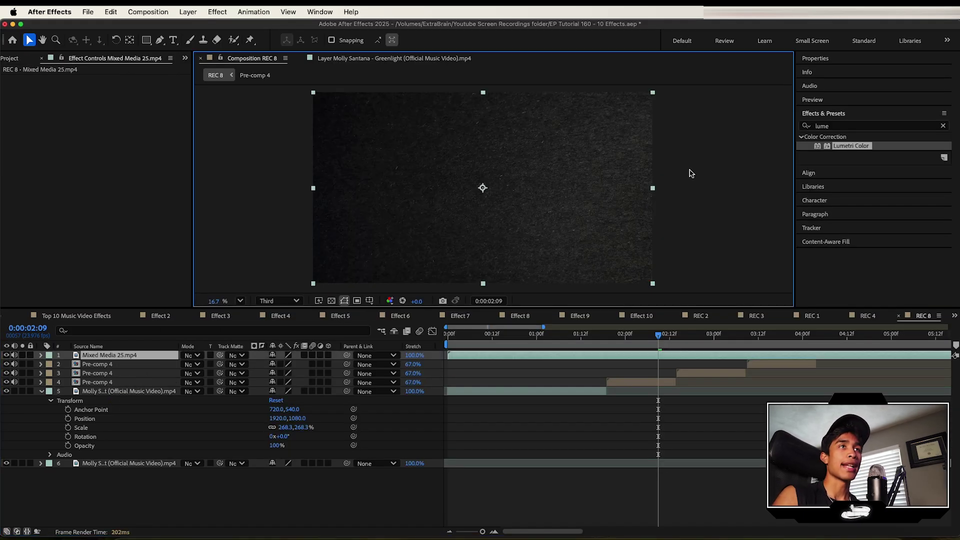
# Step: Add Lumetri Color to the Mixed Media 25 texture and raise its exposure to 3.1
pyautogui.press('space')
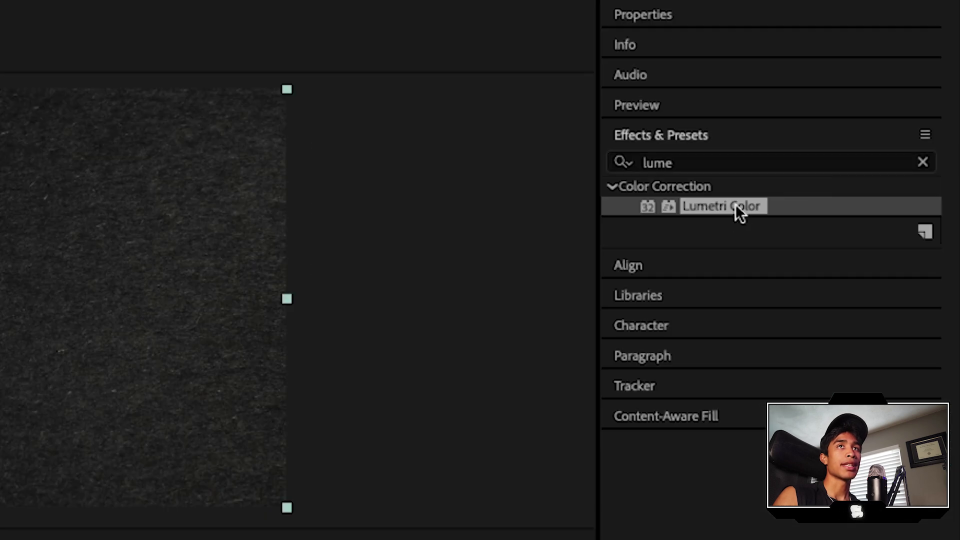
pyautogui.moveTo(736, 204); pyautogui.dragTo(446, 247)
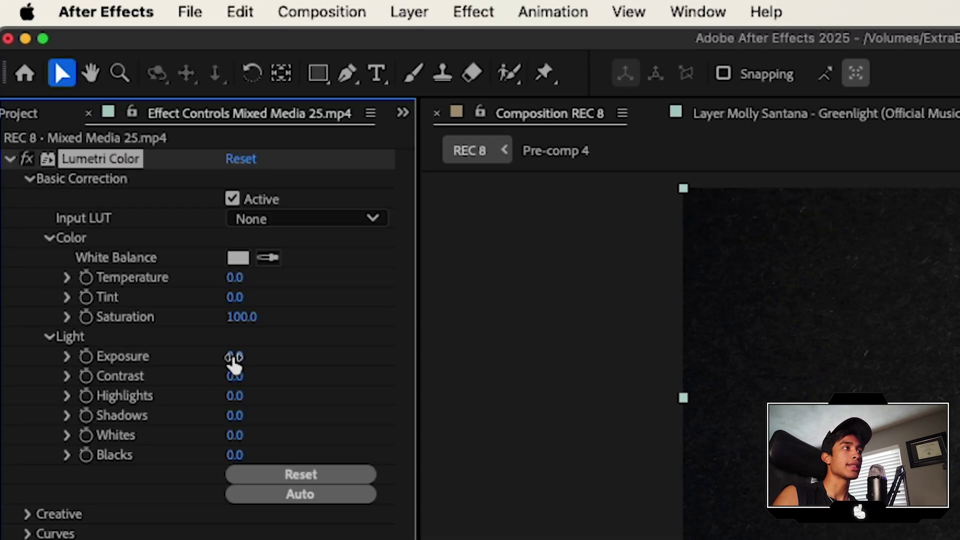
pyautogui.moveTo(234, 357); pyautogui.dragTo(316, 346)
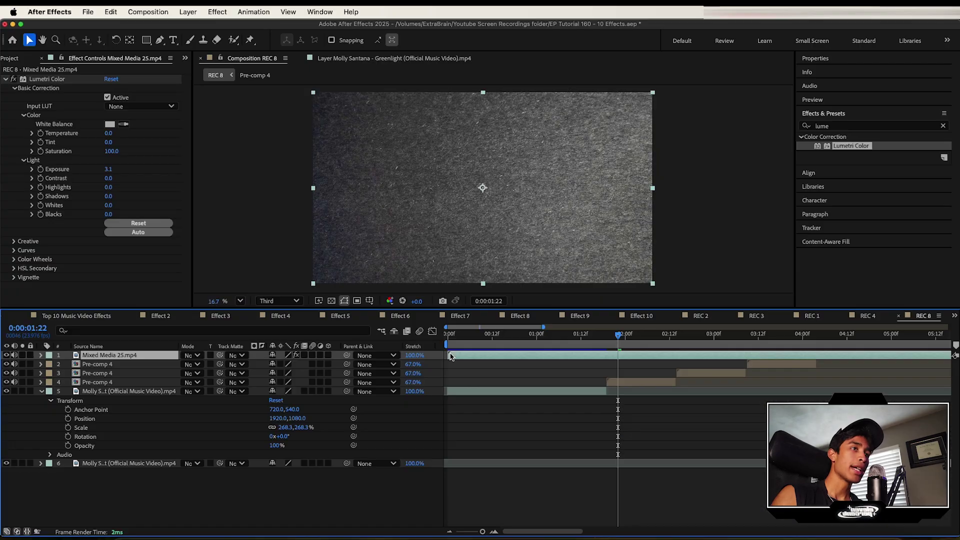
# Step: Set the texture layer's blend mode to Overlay and preview it from 3:23
pyautogui.click(818, 335)
pyautogui.moveTo(818, 340); pyautogui.dragTo(611, 340)
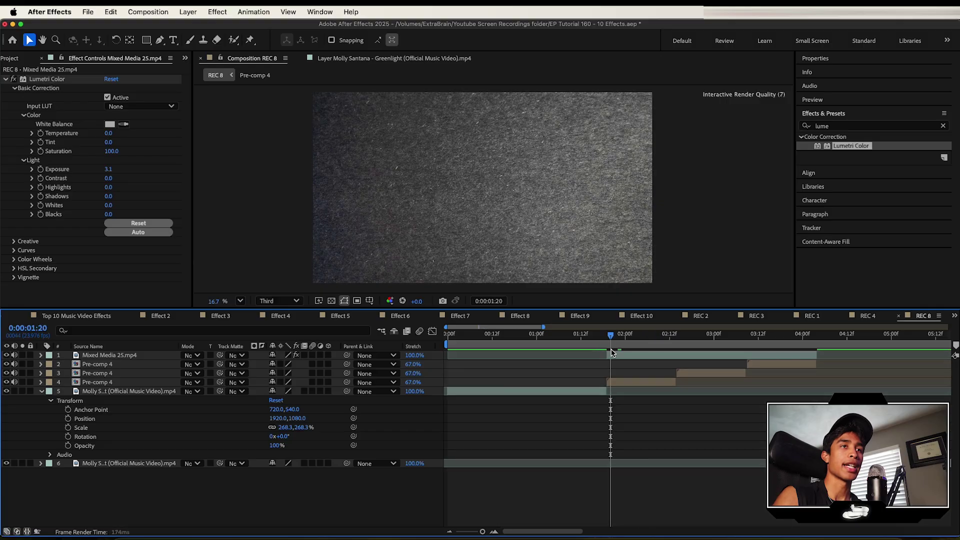
pyautogui.click(193, 355)
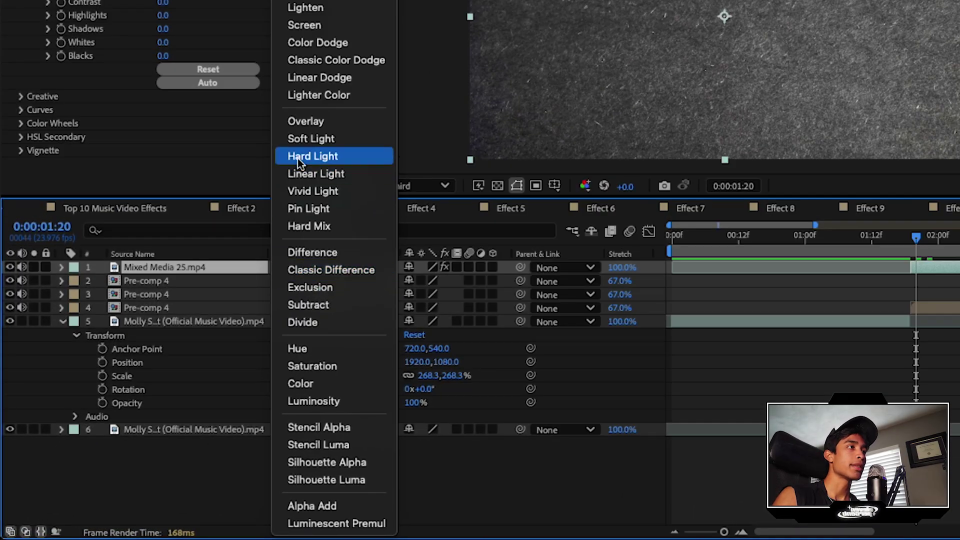
pyautogui.click(305, 123)
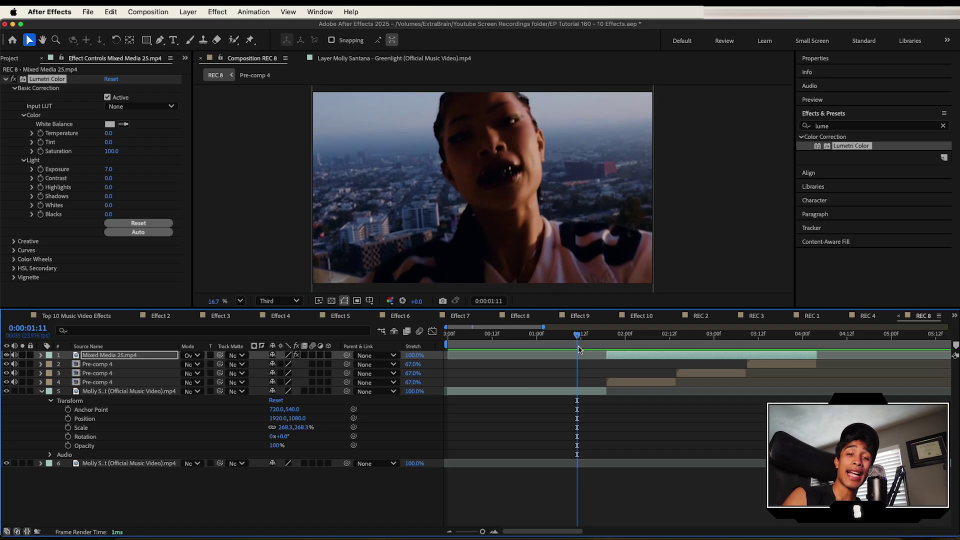
pyautogui.press('space')
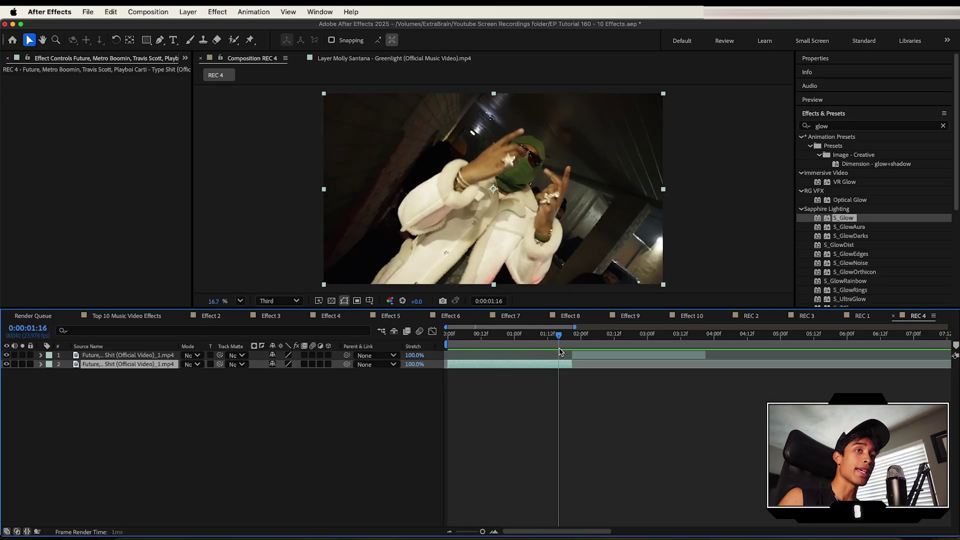
# Step: Split the Future clip at the playhead, duplicate the second piece, and shift the copy later
pyautogui.hotkey('ctrl', 'shift', 'd')
pyautogui.hotkey('ctrl', 'd')
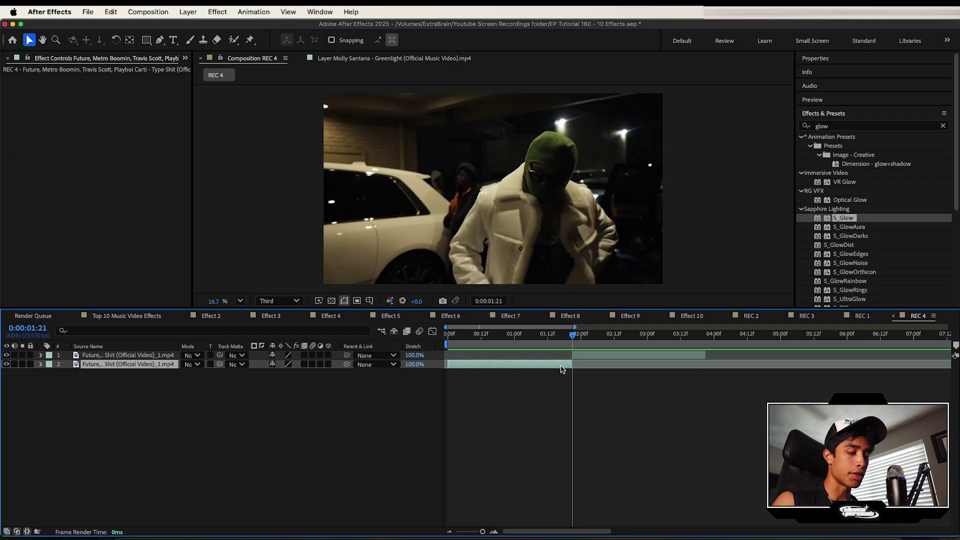
pyautogui.moveTo(553, 364); pyautogui.dragTo(621, 367)
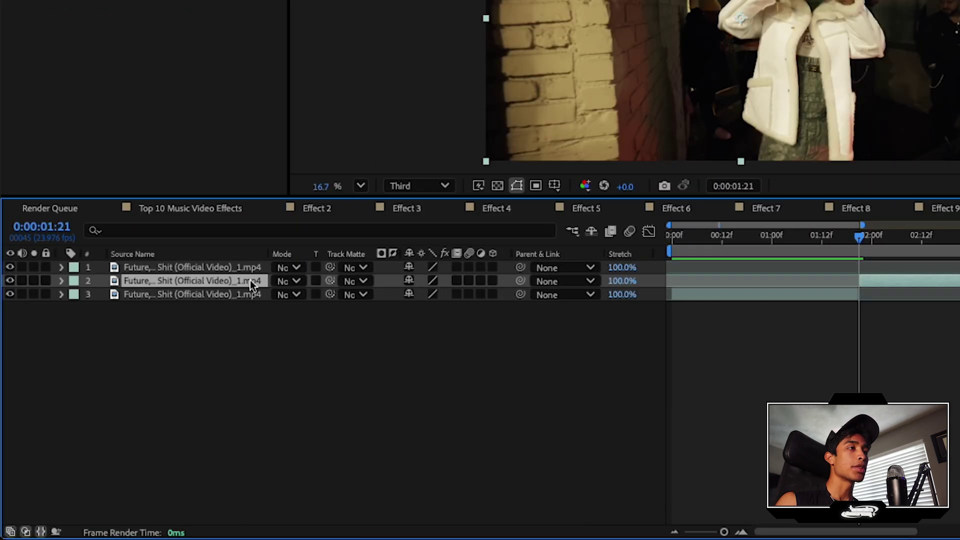
# Step: Turn on Time Remapping for the second Future clip layer and return the playhead to 1:21
pyautogui.rightClick(167, 363)
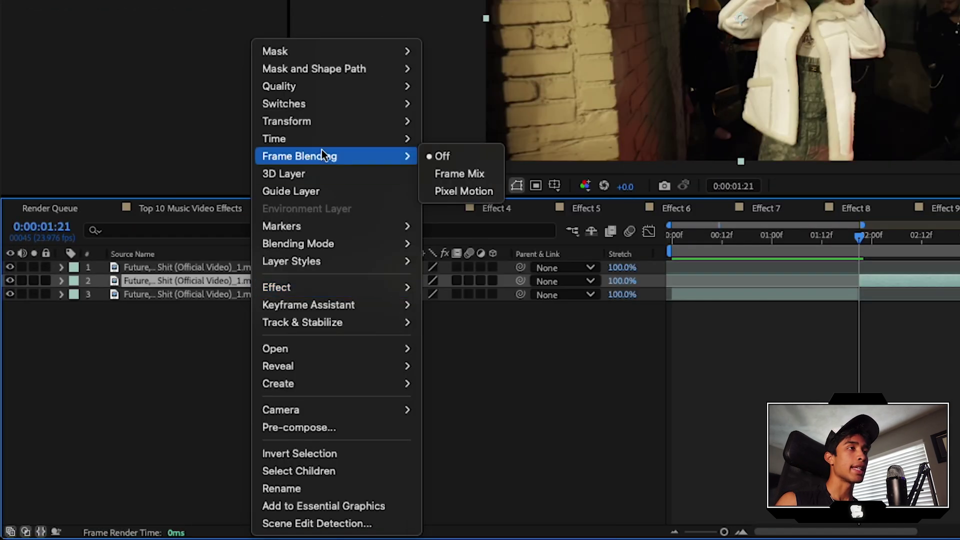
pyautogui.moveTo(322, 140)
pyautogui.click(448, 142)
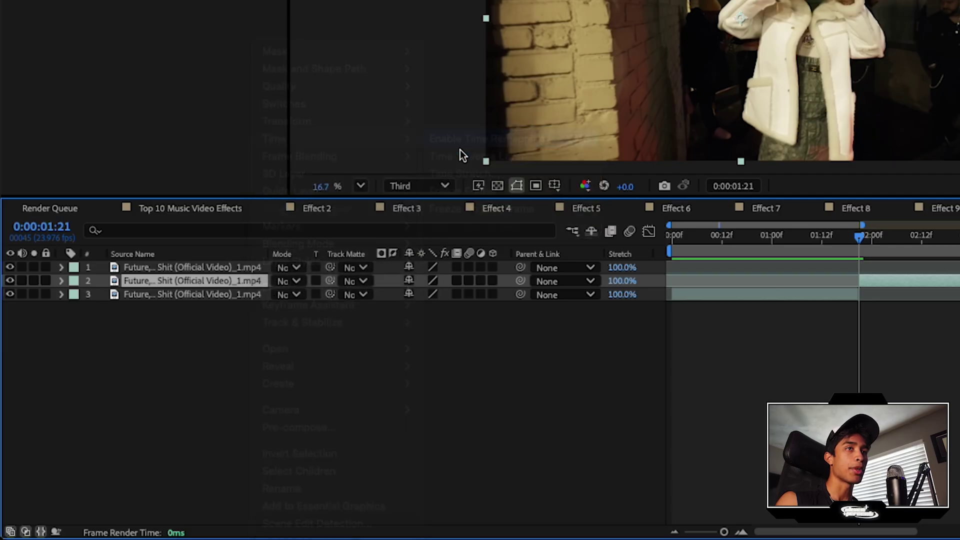
pyautogui.press('space')
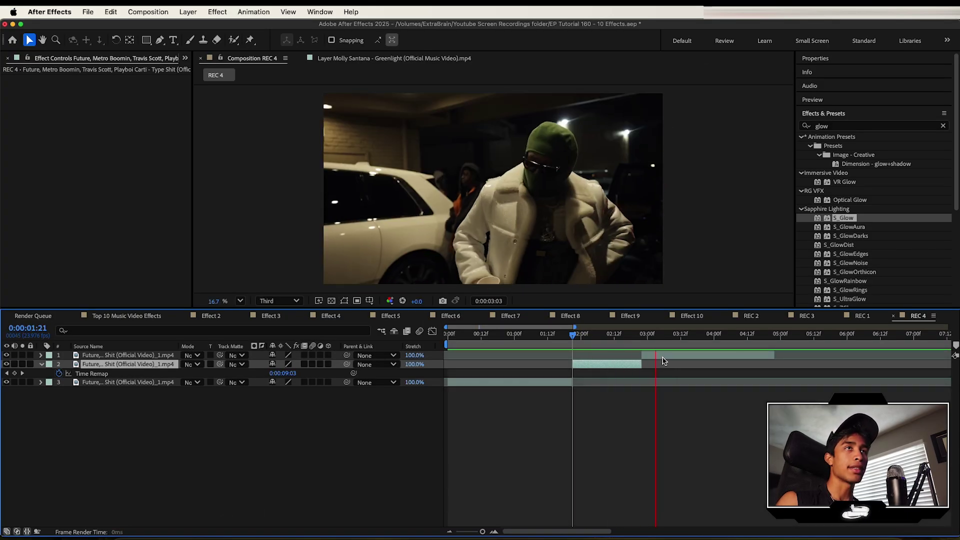
pyautogui.click(651, 341)
pyautogui.moveTo(650, 343); pyautogui.dragTo(573, 340)
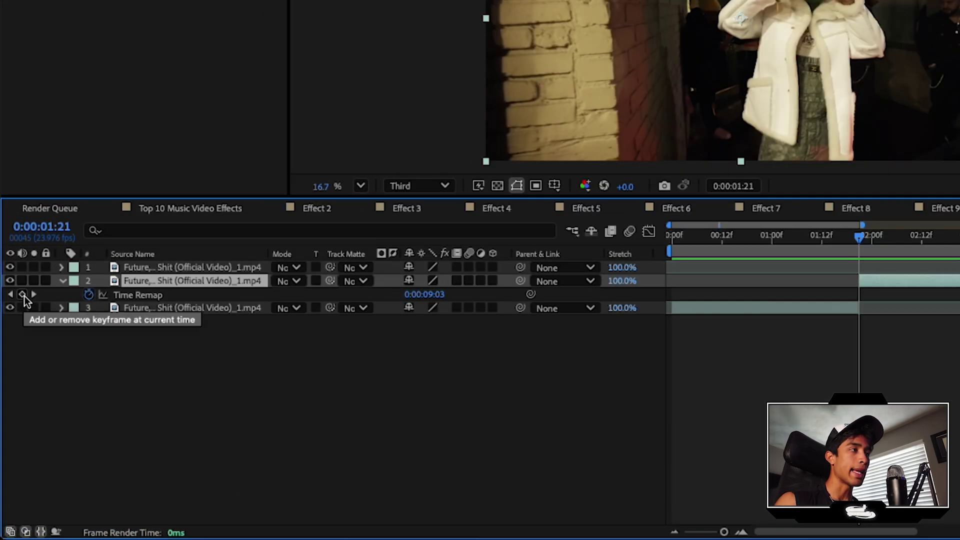
# Step: Add Time Remap keyframes at 1:21 and 2:11, pushing the 2:11 value to 0:00:33:20
pyautogui.click(22, 295)
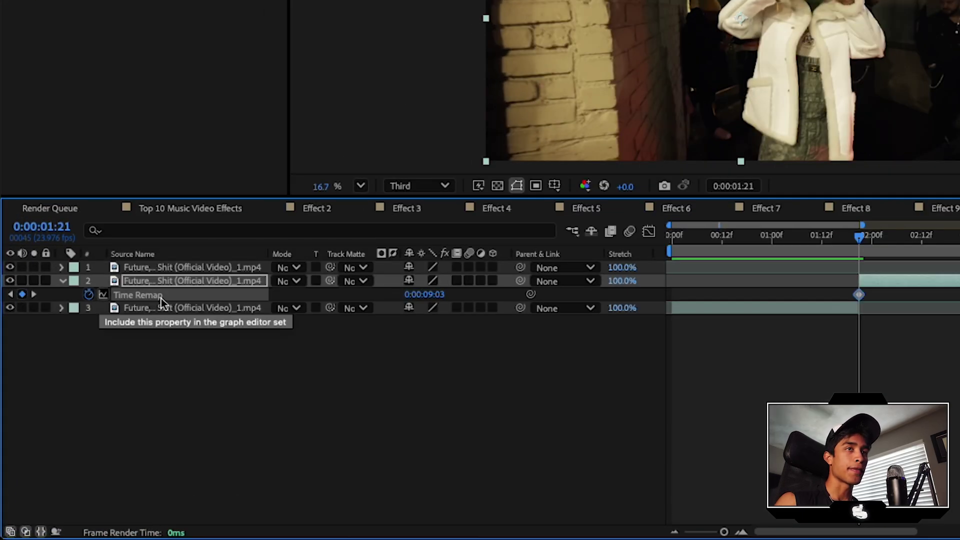
pyautogui.click(905, 238)
pyautogui.moveTo(905, 239); pyautogui.dragTo(917, 236)
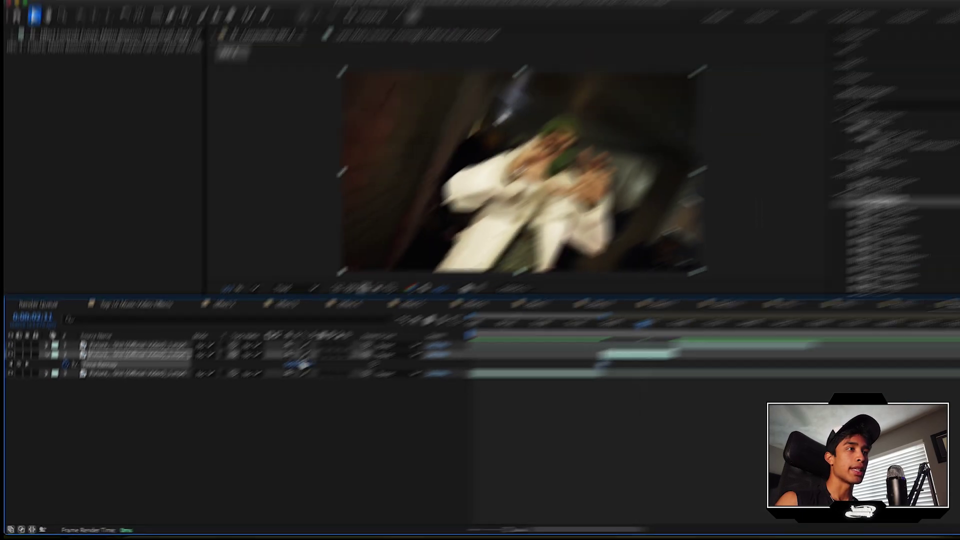
pyautogui.moveTo(425, 294); pyautogui.dragTo(497, 293)
pyautogui.moveTo(331, 373); pyautogui.dragTo(588, 370)
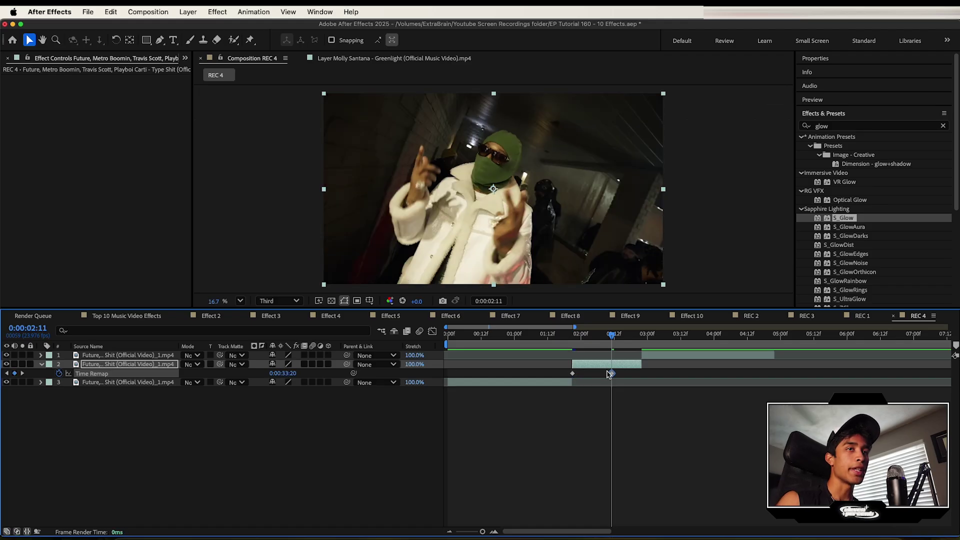
pyautogui.click(606, 374)
# Step: Preview the remapped section from 1:14 and stretch the clip wider than the comp
pyautogui.moveTo(614, 339); pyautogui.dragTo(642, 340)
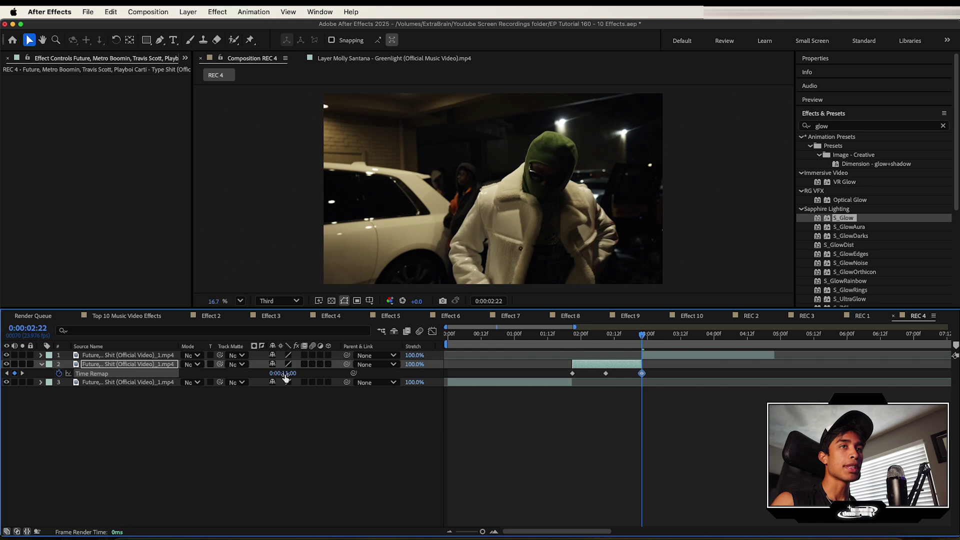
pyautogui.moveTo(648, 332); pyautogui.dragTo(559, 353)
pyautogui.press('space')
pyautogui.press('space')
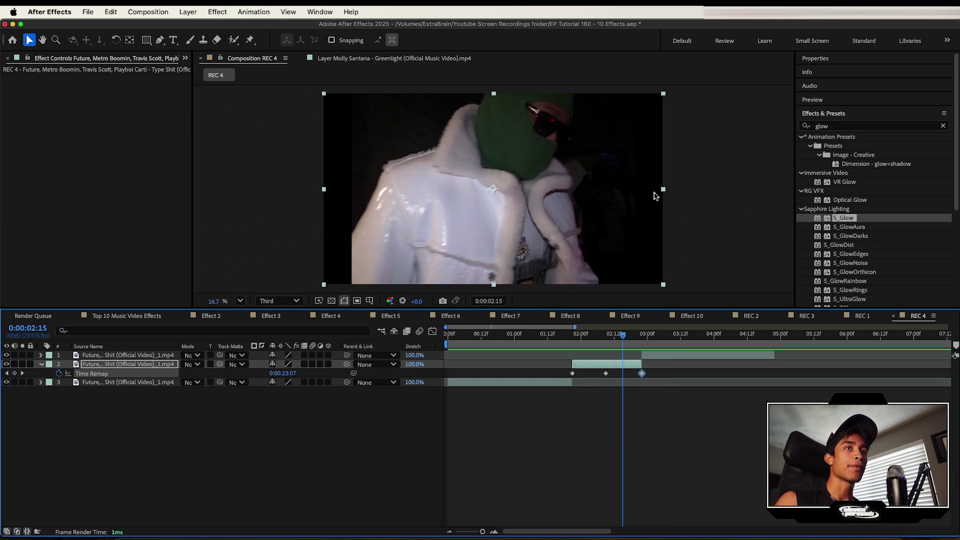
pyautogui.moveTo(620, 338); pyautogui.dragTo(614, 337)
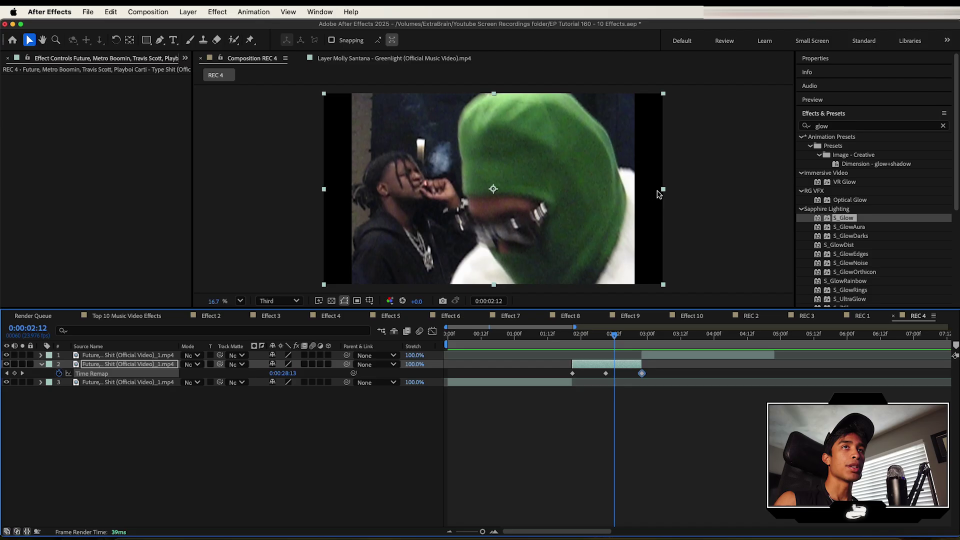
pyautogui.moveTo(665, 192); pyautogui.dragTo(703, 186)
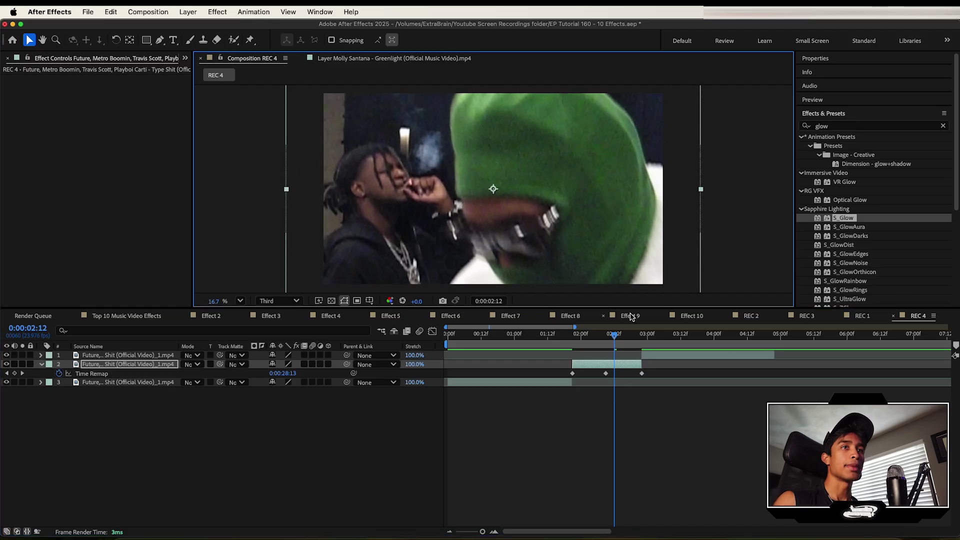
pyautogui.press('space')
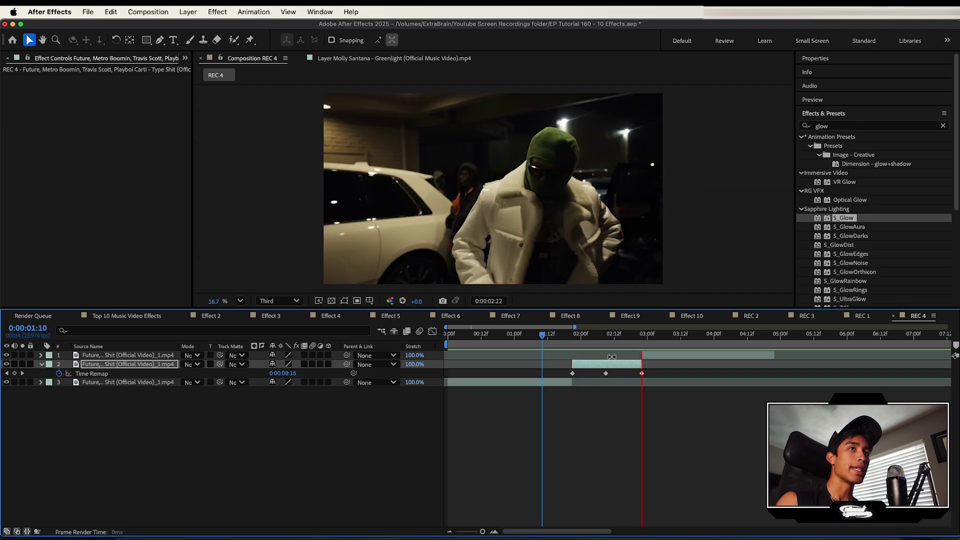
pyautogui.press('space')
# Step: Add a new adjustment layer with S_WarpChroma chromatic aberration, starting at 2:00
pyautogui.click(188, 11)
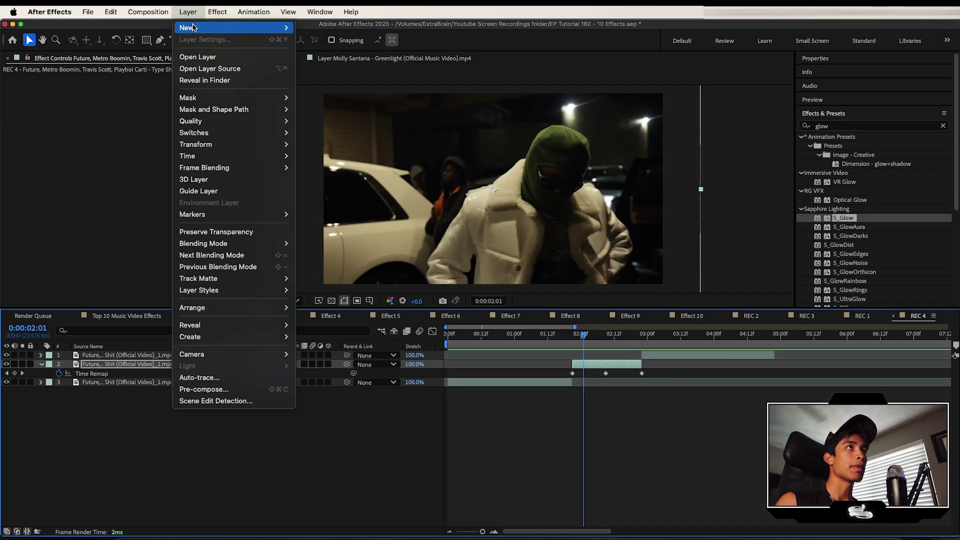
pyautogui.moveTo(225, 28)
pyautogui.click(333, 98)
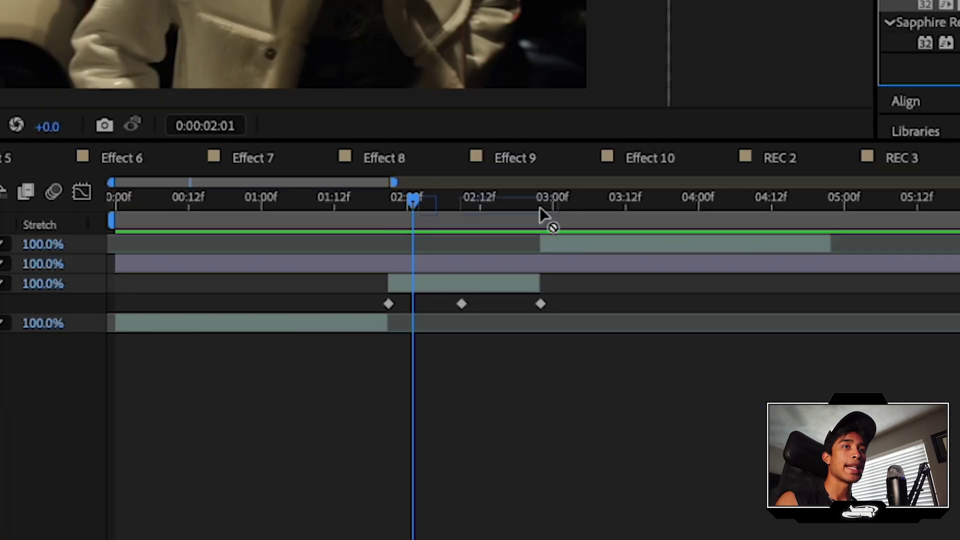
pyautogui.moveTo(539, 208); pyautogui.dragTo(482, 262)
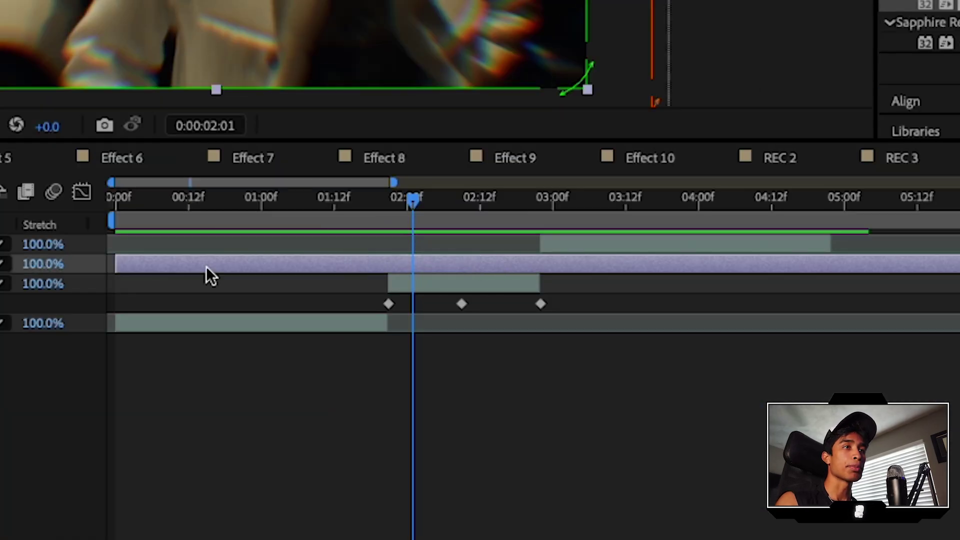
pyautogui.moveTo(120, 270); pyautogui.dragTo(367, 294)
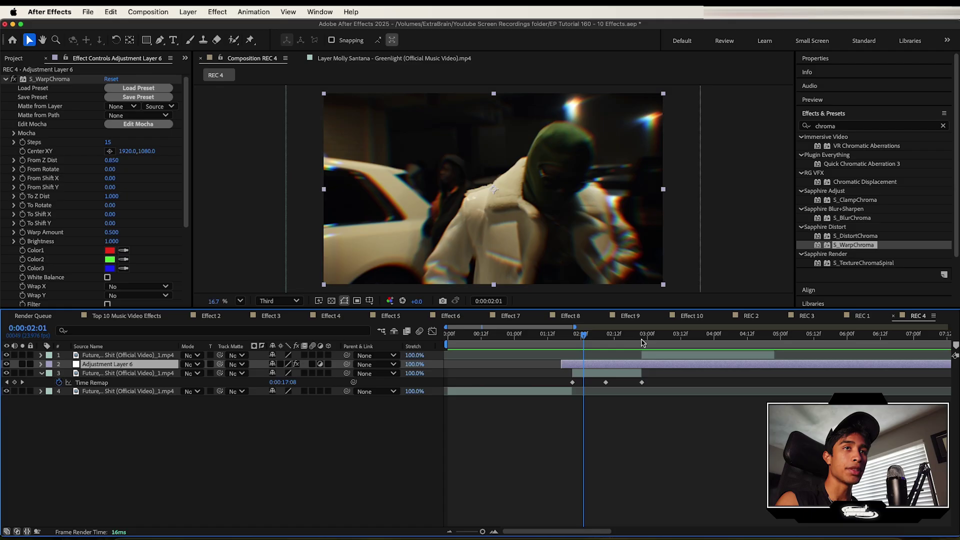
# Step: Split the adjustment layer at 03:02 and delete the piece after it
pyautogui.moveTo(643, 343); pyautogui.dragTo(653, 343)
pyautogui.press('super+shift+d')
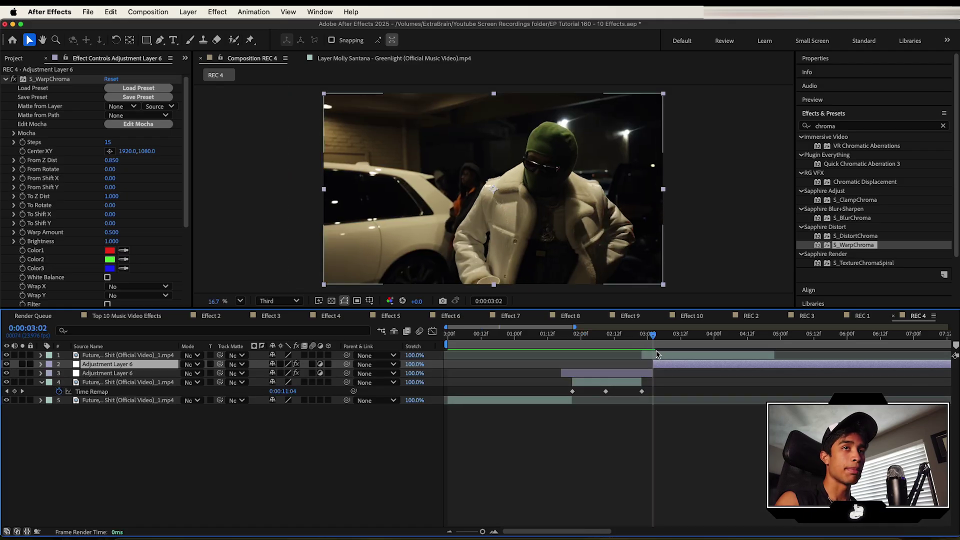
pyautogui.press('Delete')
pyautogui.press('super+shift+bracketright')
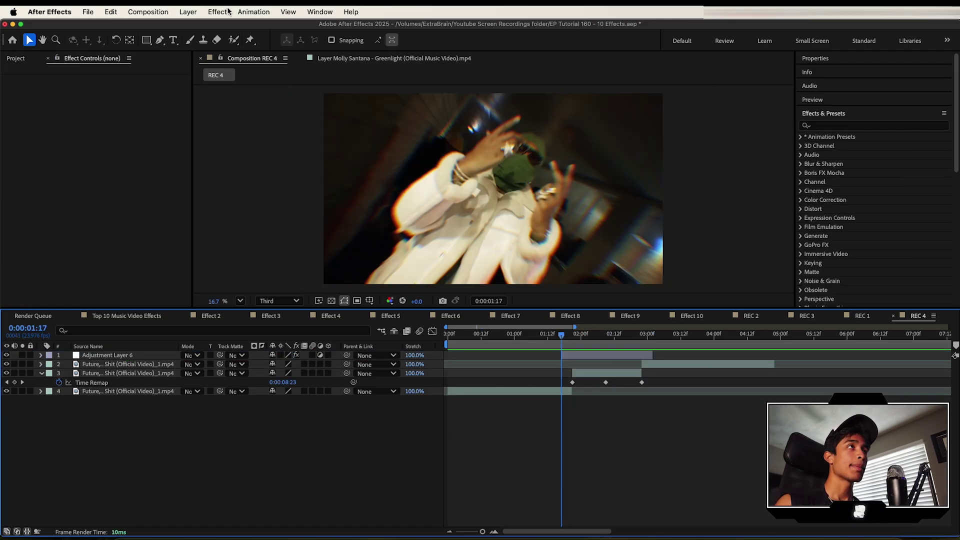
pyautogui.click(188, 12)
# Step: Add a new adjustment layer carrying the Flash 5 (Blue) HIT shake preset, found by searching 'v3'
pyautogui.moveTo(200, 28)
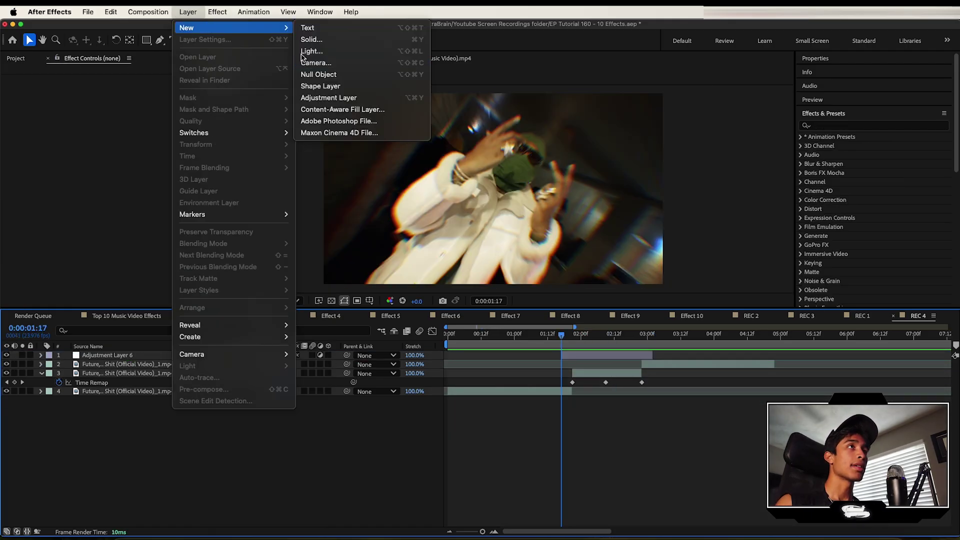
pyautogui.click(339, 98)
pyautogui.click(822, 126)
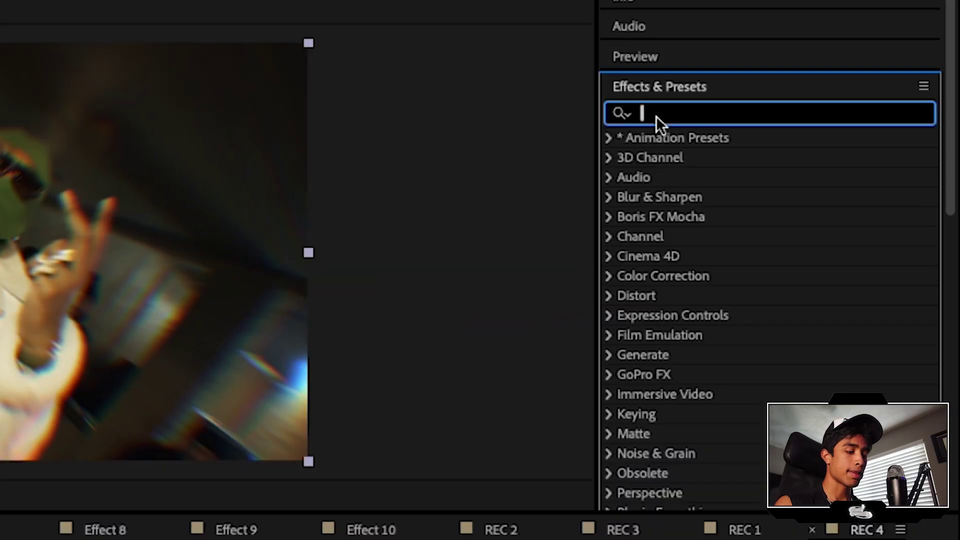
pyautogui.write('v3')
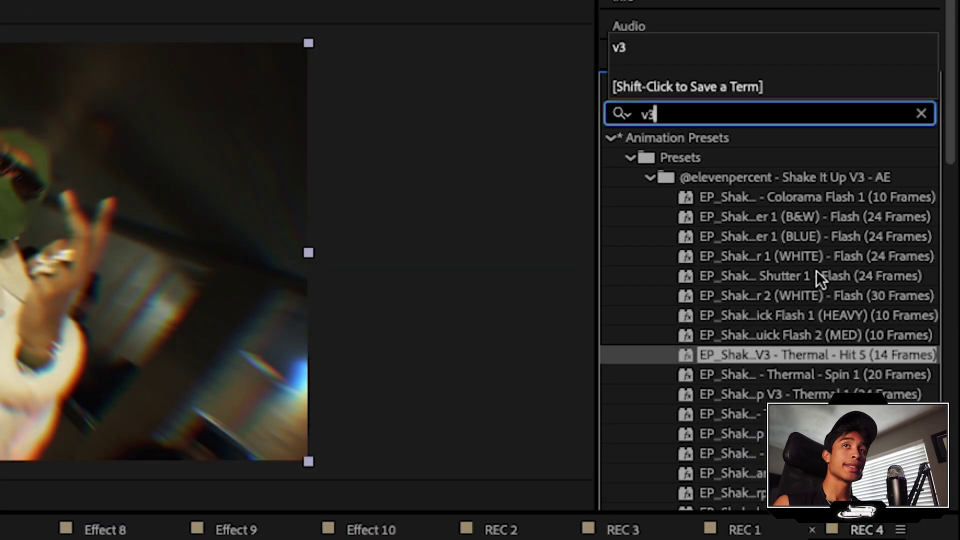
pyautogui.scroll(-10, 764, 200)
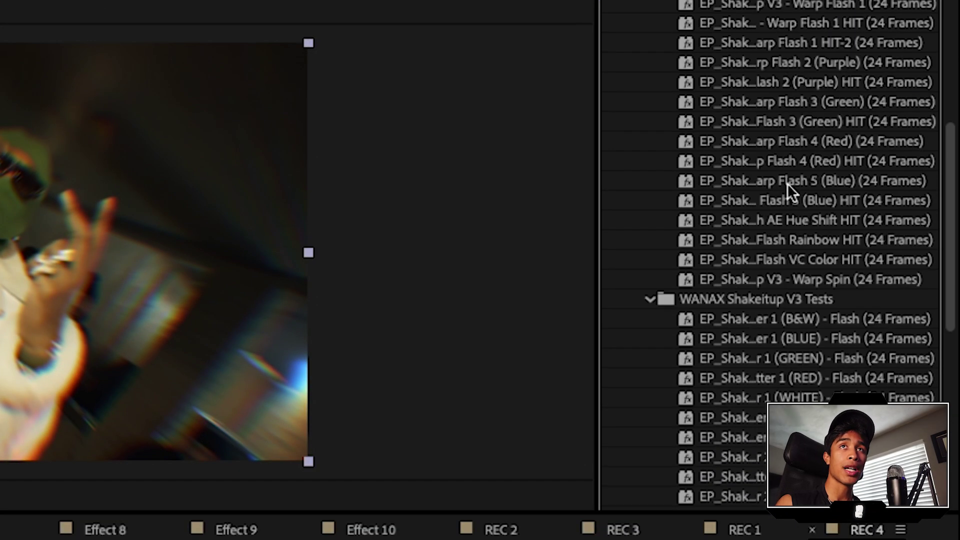
pyautogui.moveTo(793, 199); pyautogui.dragTo(111, 539)
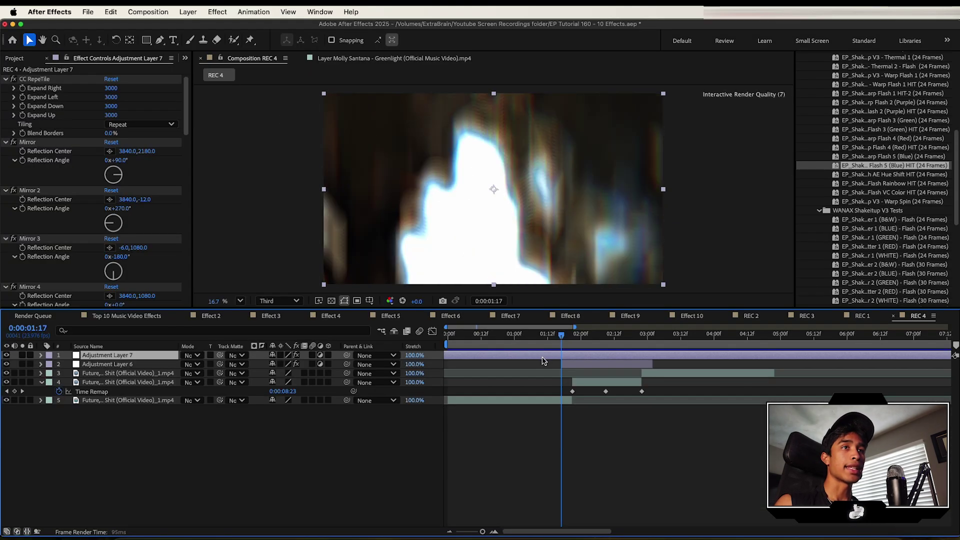
# Step: Preview the flash from 0:00:01:02, then apply Directional Blur to Adjustment Layer 6
pyautogui.moveTo(559, 336); pyautogui.dragTo(519, 335)
pyautogui.press('space')
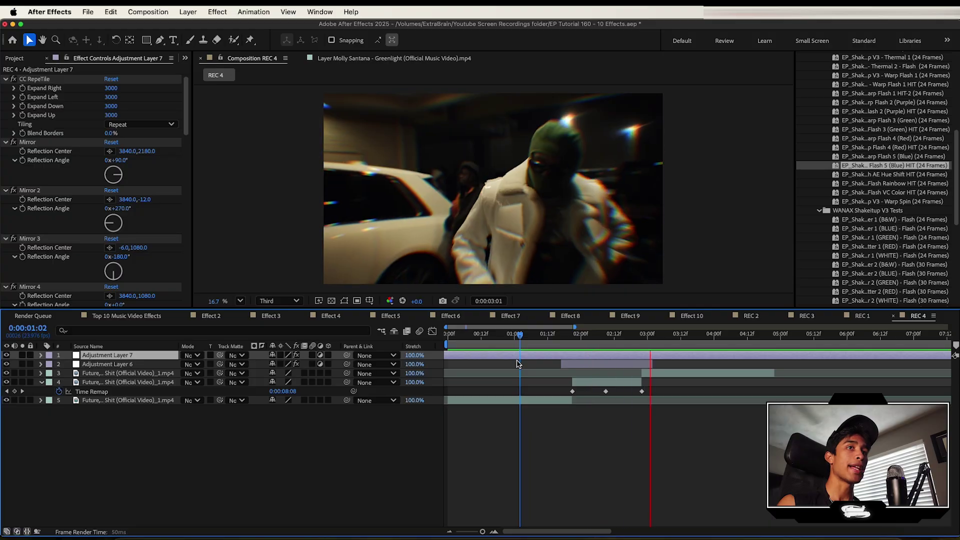
pyautogui.press('space')
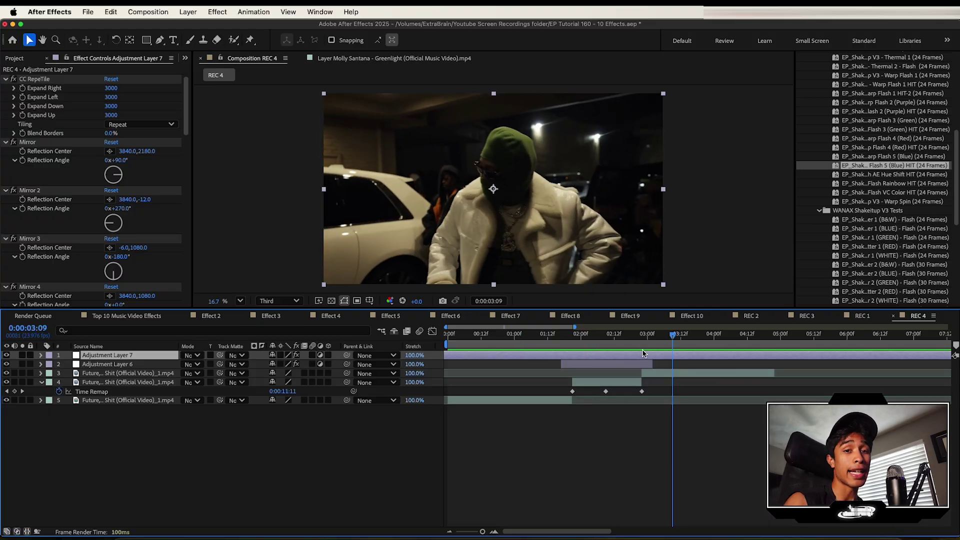
pyautogui.moveTo(855, 147); pyautogui.dragTo(615, 362)
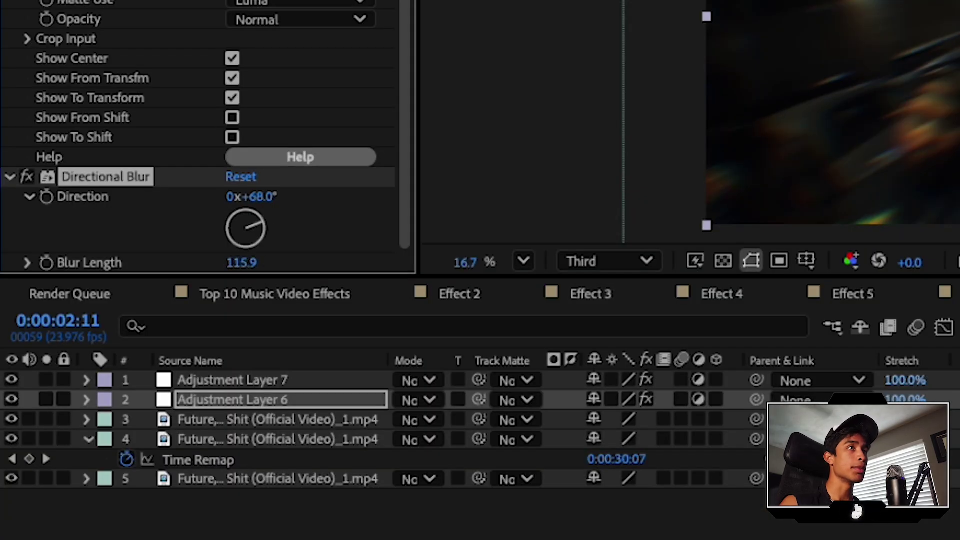
# Step: Raise the Directional Blur length on Adjustment Layer 6 and preview from 0:00:01:06
pyautogui.moveTo(250, 270); pyautogui.dragTo(340, 267)
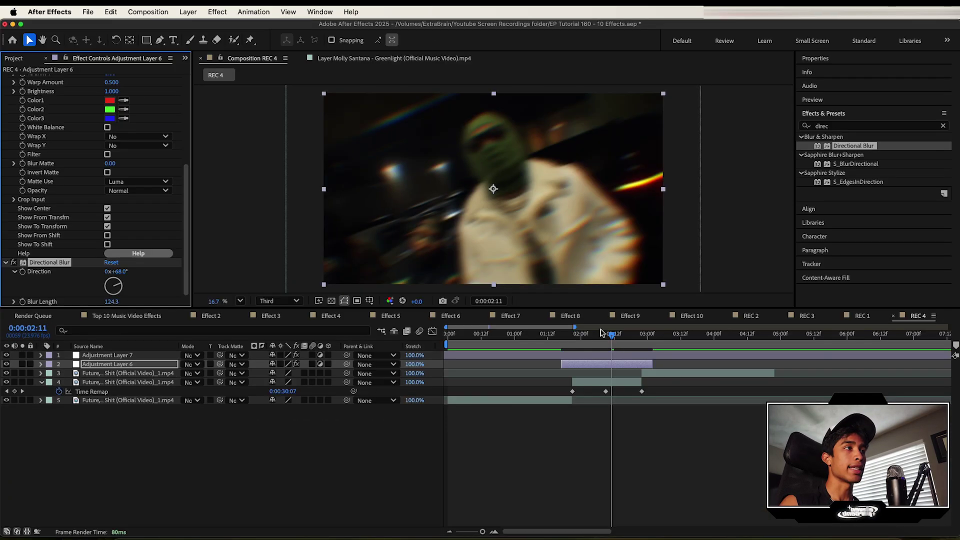
pyautogui.moveTo(602, 333); pyautogui.dragTo(531, 340)
pyautogui.press('space')
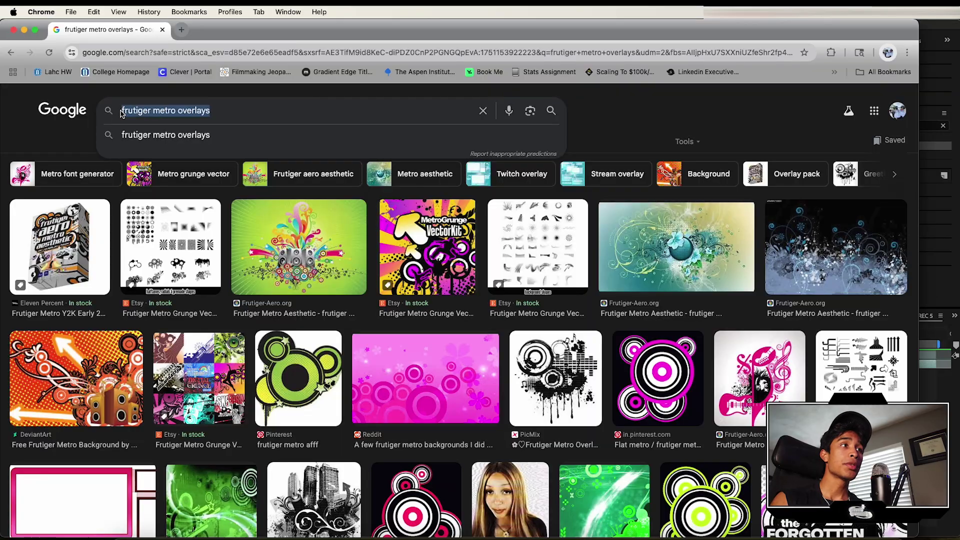
pyautogui.scroll(-15, 353, 525)
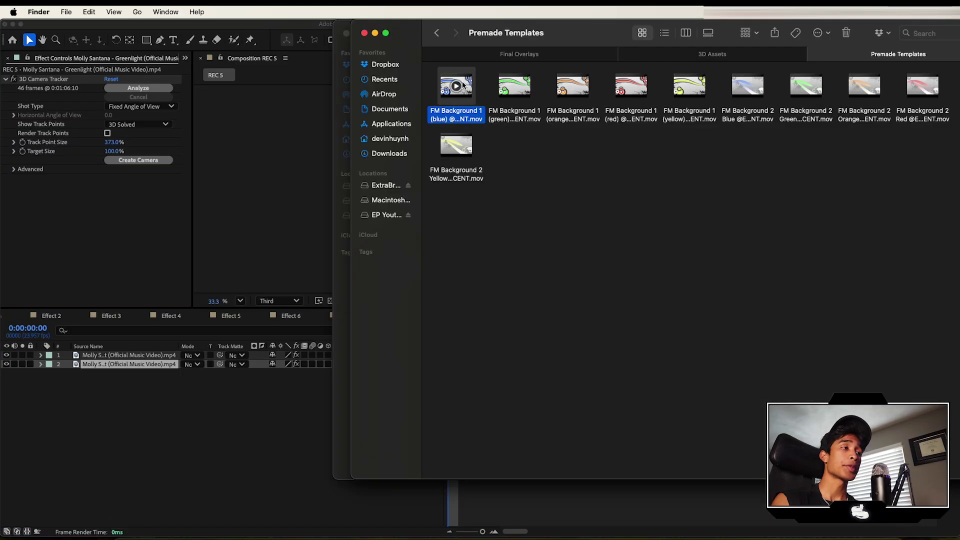
# Step: Place FM Background 1 (blue) behind the keyed dancer and give the dancer CC Threshold
pyautogui.moveTo(464, 85); pyautogui.dragTo(138, 371)
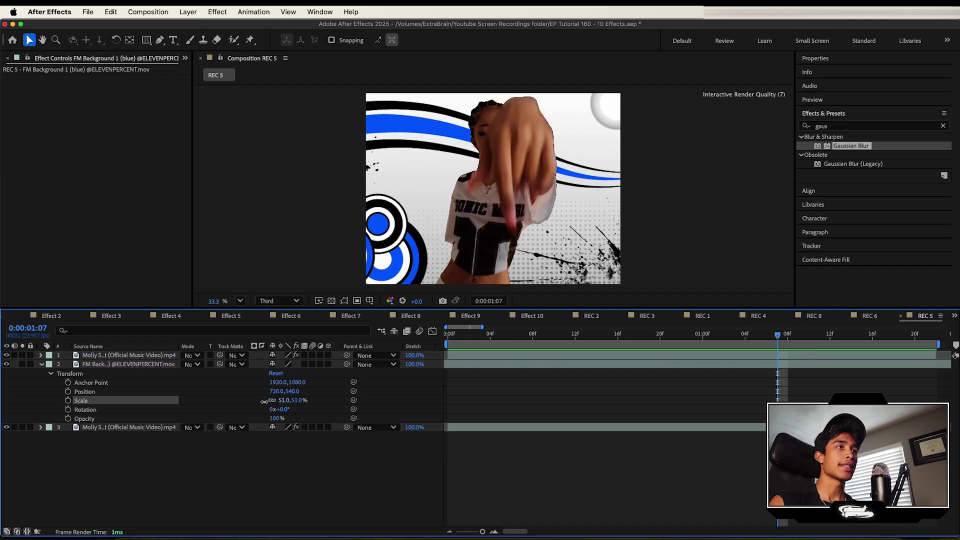
pyautogui.click(264, 401)
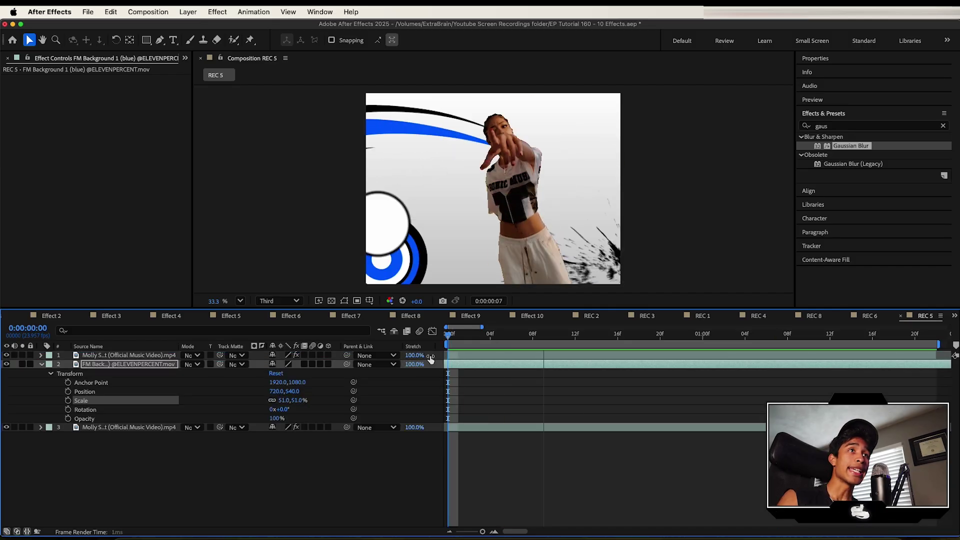
pyautogui.click(826, 126)
pyautogui.press('BackSpace')
pyautogui.write('thres')
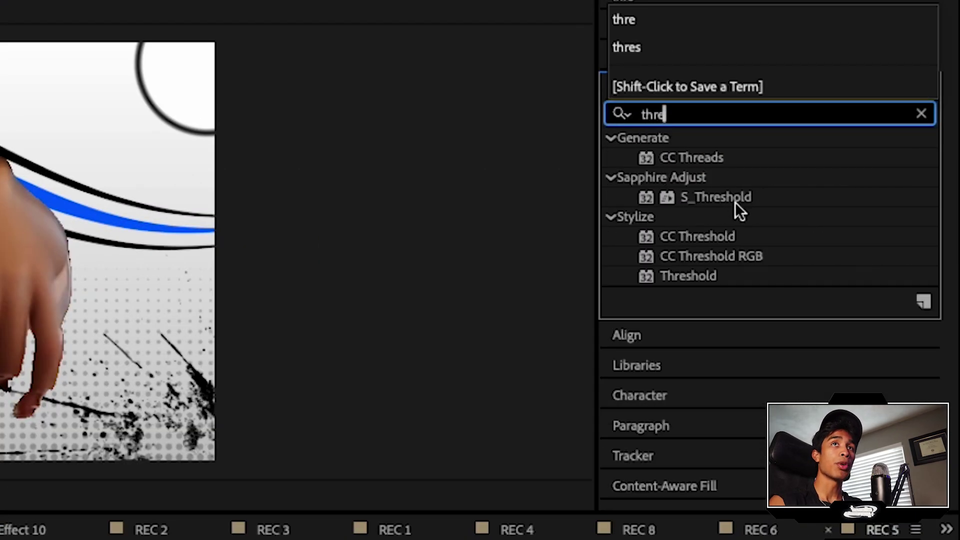
pyautogui.click(742, 157)
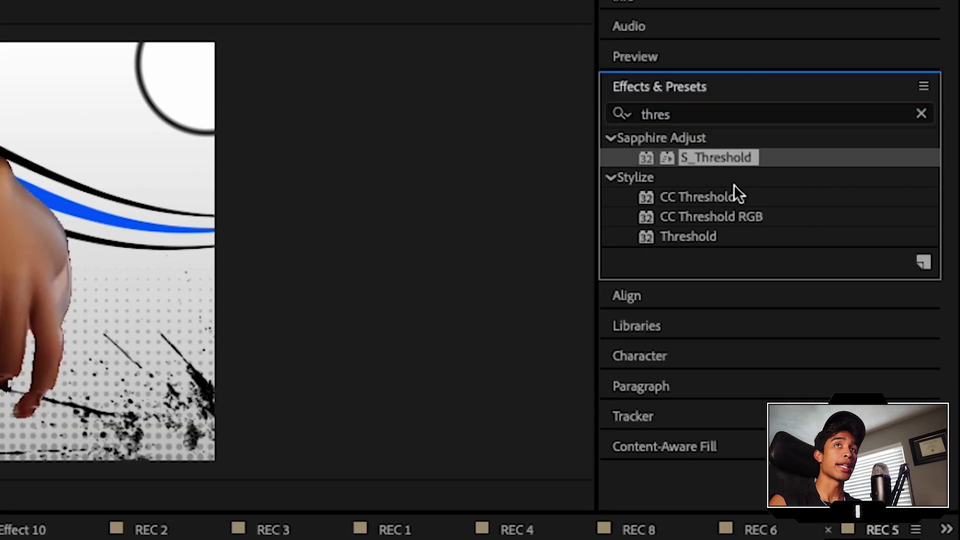
pyautogui.click(734, 195)
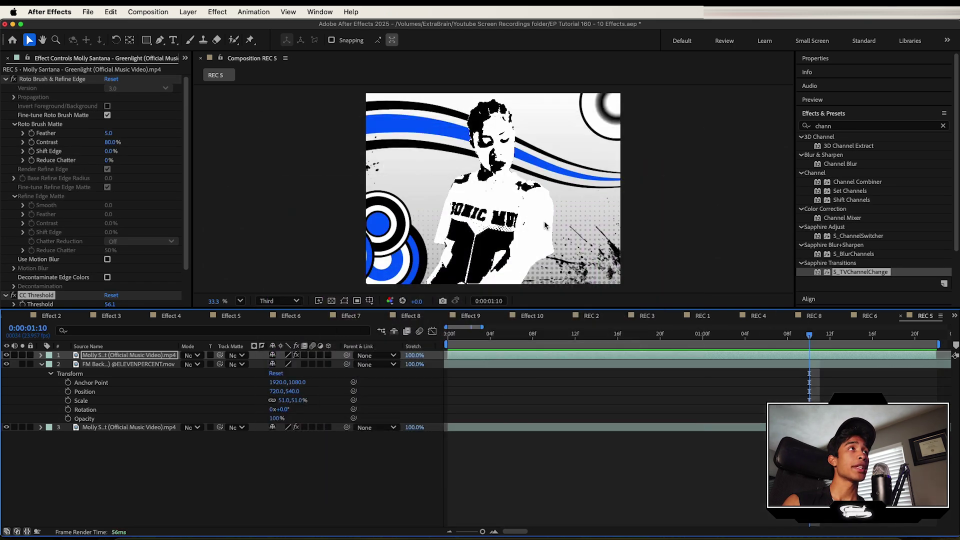
# Step: Create Adjustment Layer 8 with Channel Blur, Red Blurriness 8 and Blue Blurriness 11
pyautogui.click(188, 11)
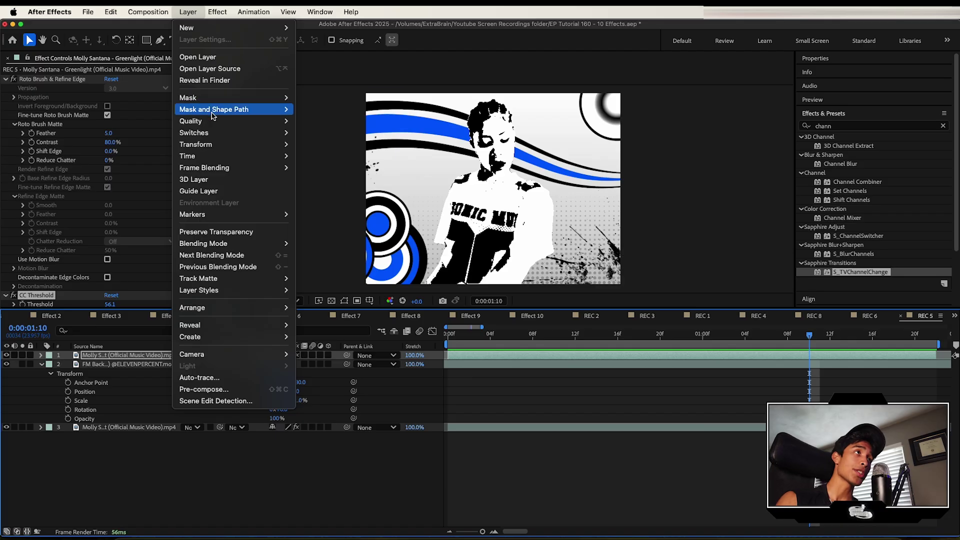
pyautogui.moveTo(221, 28)
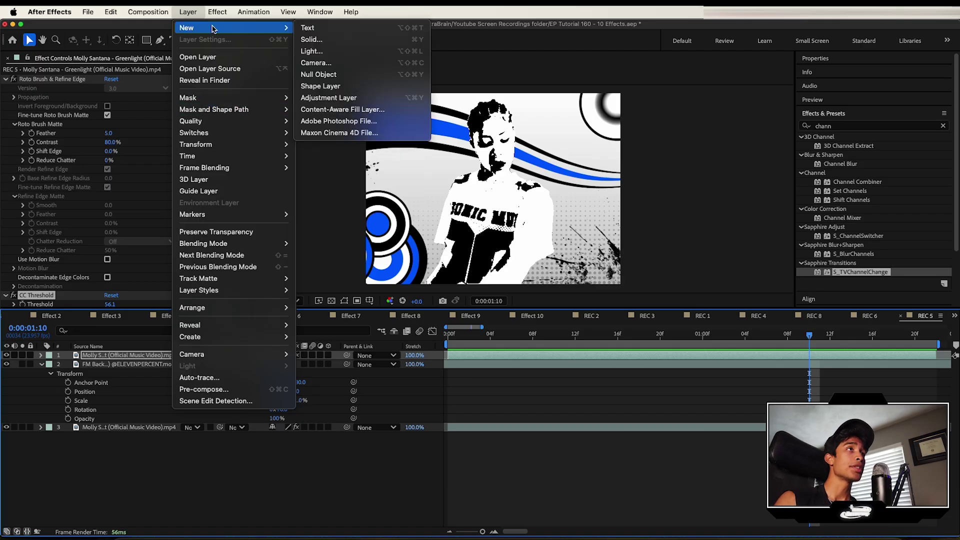
pyautogui.click(344, 97)
pyautogui.click(876, 126)
pyautogui.write('el blu')
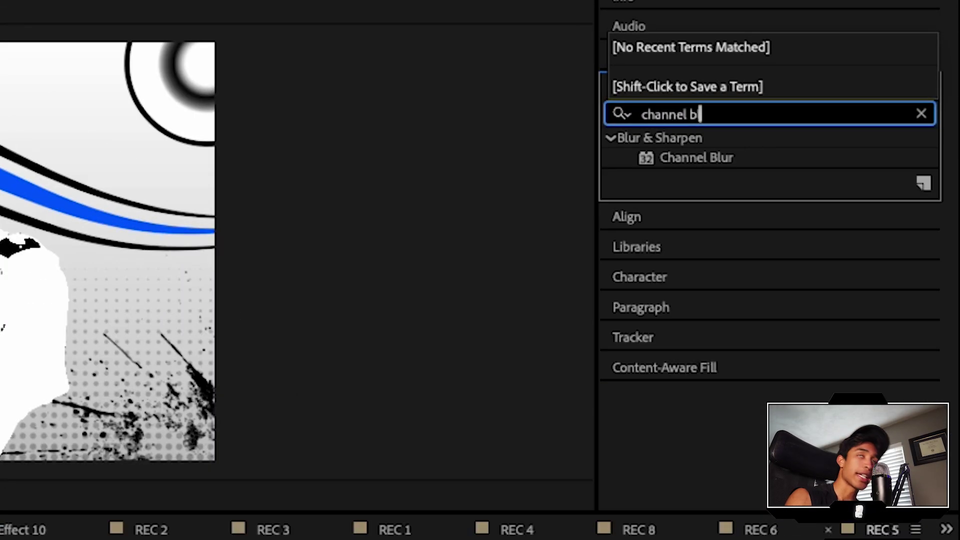
pyautogui.moveTo(689, 149); pyautogui.dragTo(594, 307)
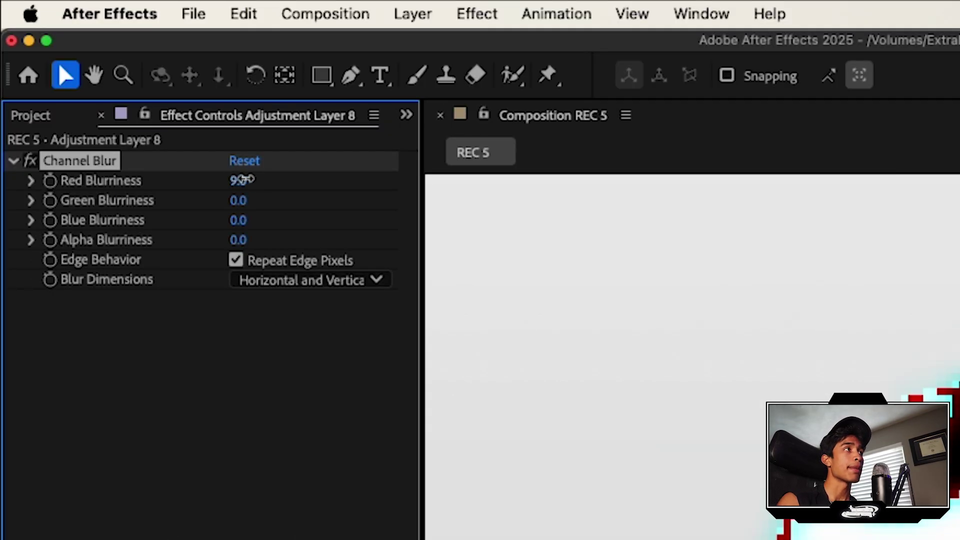
pyautogui.moveTo(260, 218); pyautogui.dragTo(237, 223)
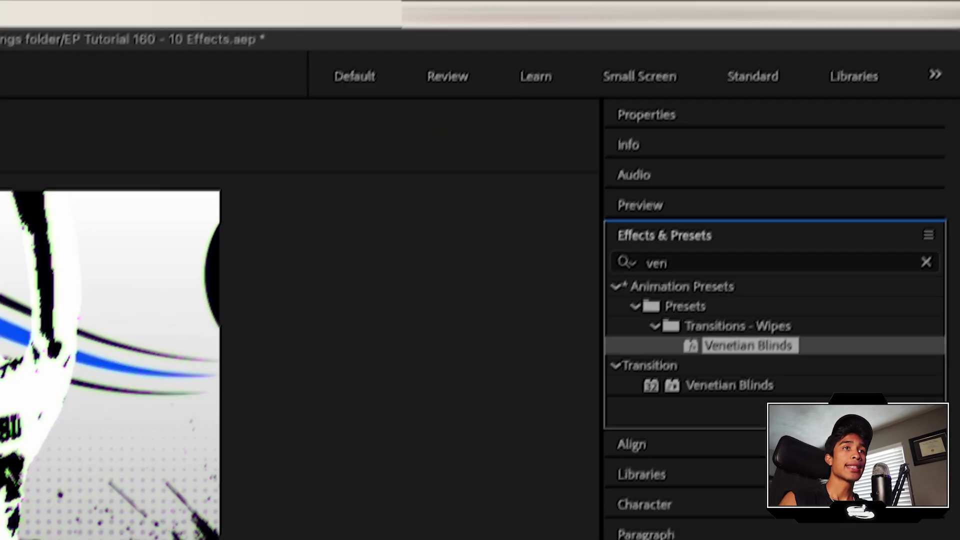
# Step: Add Venetian Blinds to Adjustment Layer 8 with width 2 and 7% transition completion
pyautogui.moveTo(804, 347); pyautogui.dragTo(545, 149)
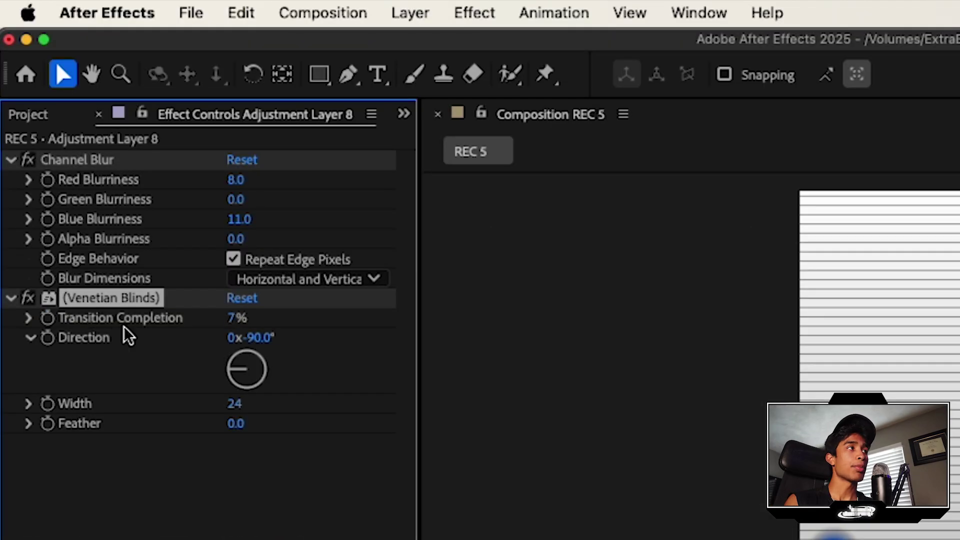
pyautogui.click(234, 404)
pyautogui.press('Return')
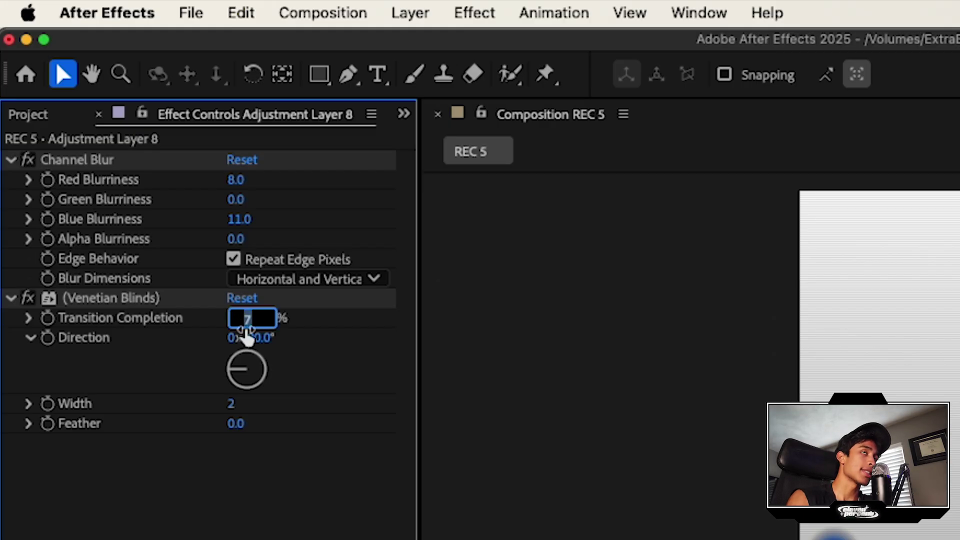
pyautogui.press('Return')
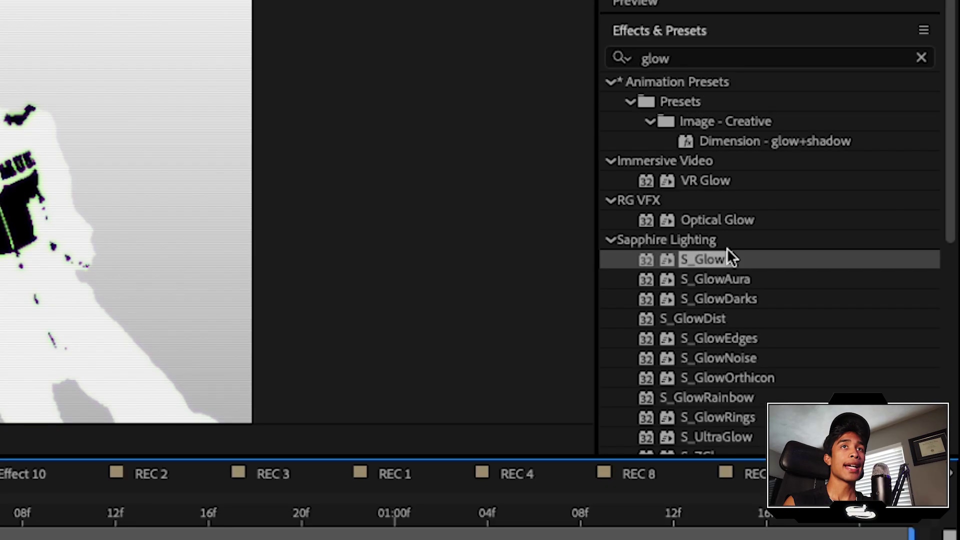
# Step: Add S_Glow with Brightness lowered to about 0.27 and preview the composition
pyautogui.moveTo(725, 253); pyautogui.dragTo(660, 255)
pyautogui.moveTo(244, 266); pyautogui.dragTo(28, 314)
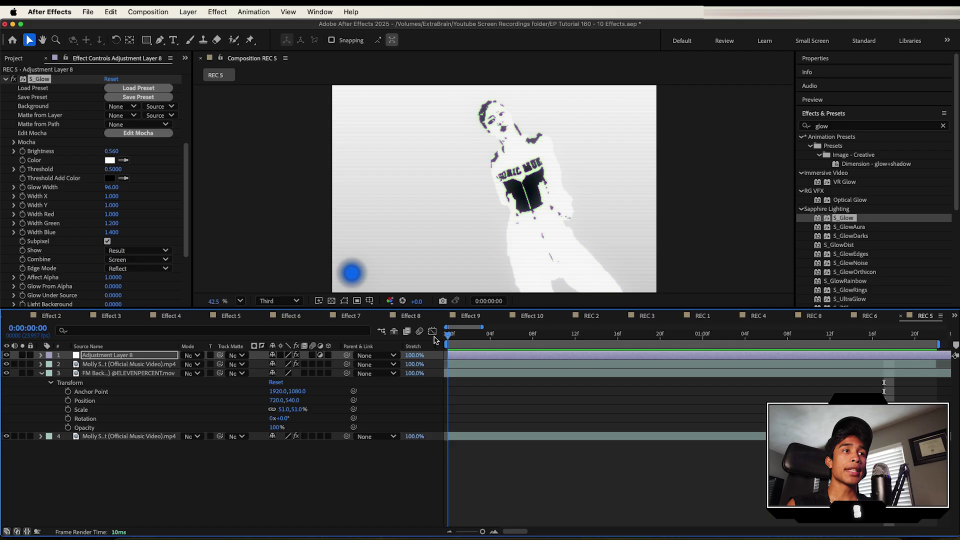
pyautogui.press('space')
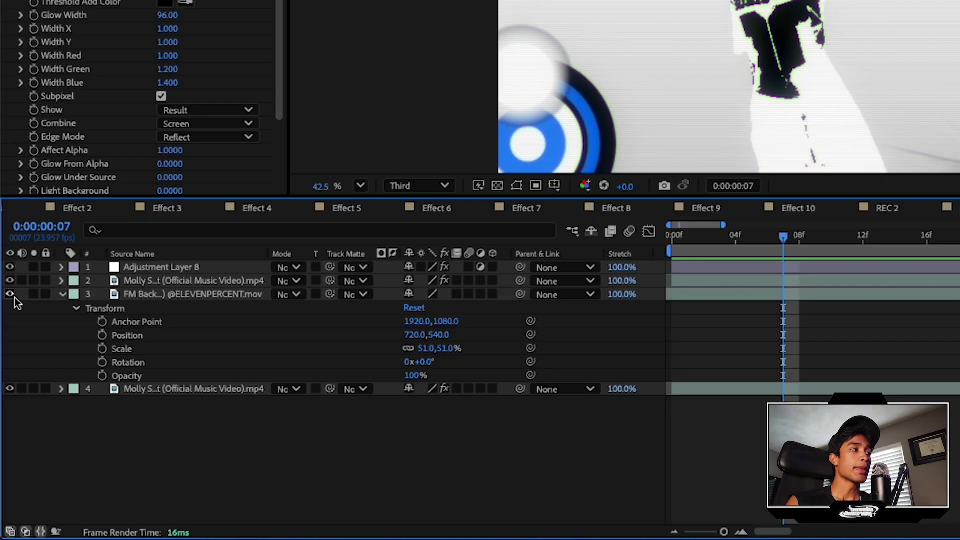
# Step: Hide FM Background and Adjustment Layer 8, then 3D-track the dancer footage and create a camera
pyautogui.click(10, 294)
pyautogui.click(10, 267)
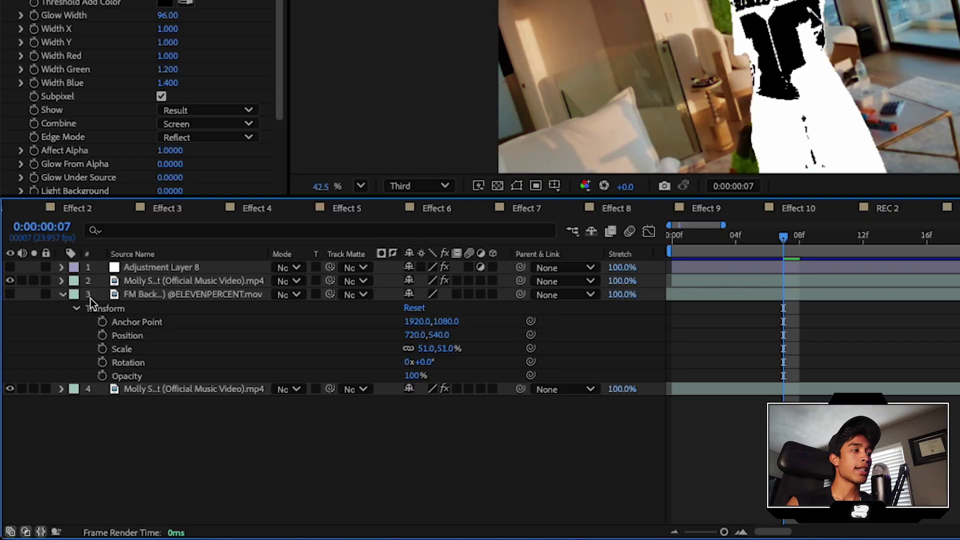
pyautogui.click(173, 391)
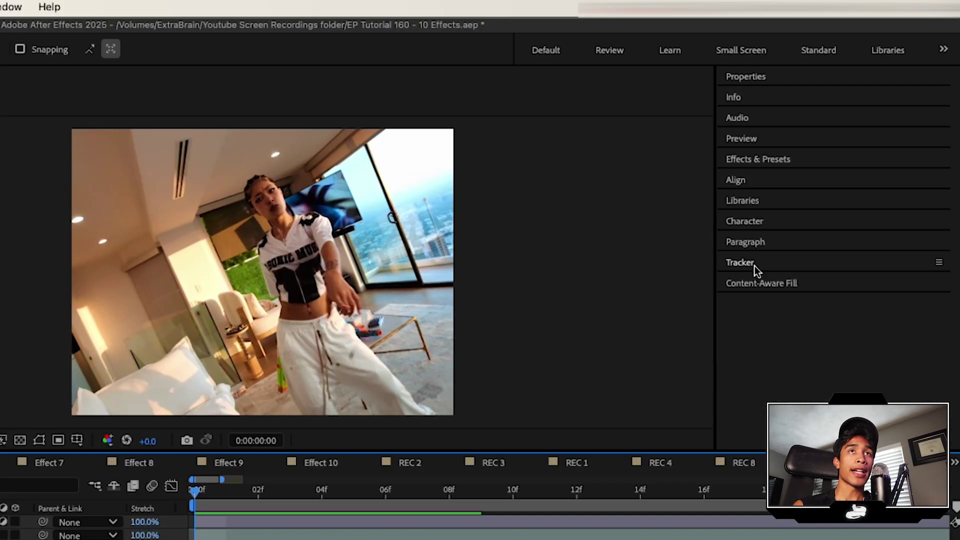
pyautogui.click(755, 267)
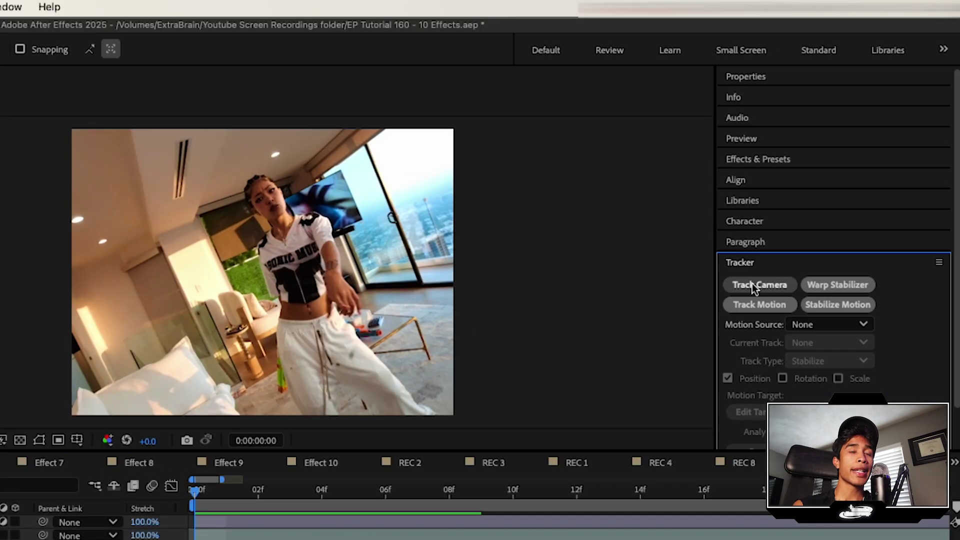
pyautogui.click(755, 284)
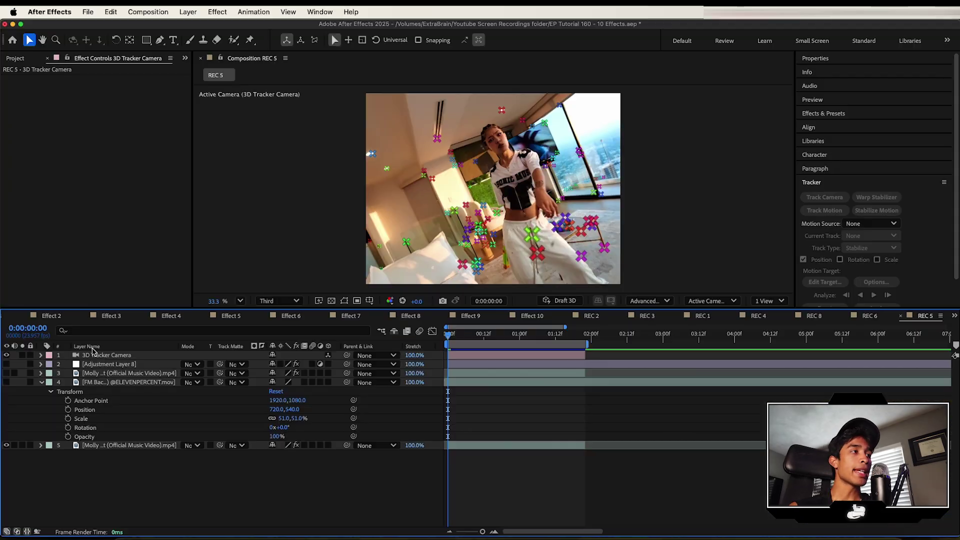
pyautogui.click(102, 356)
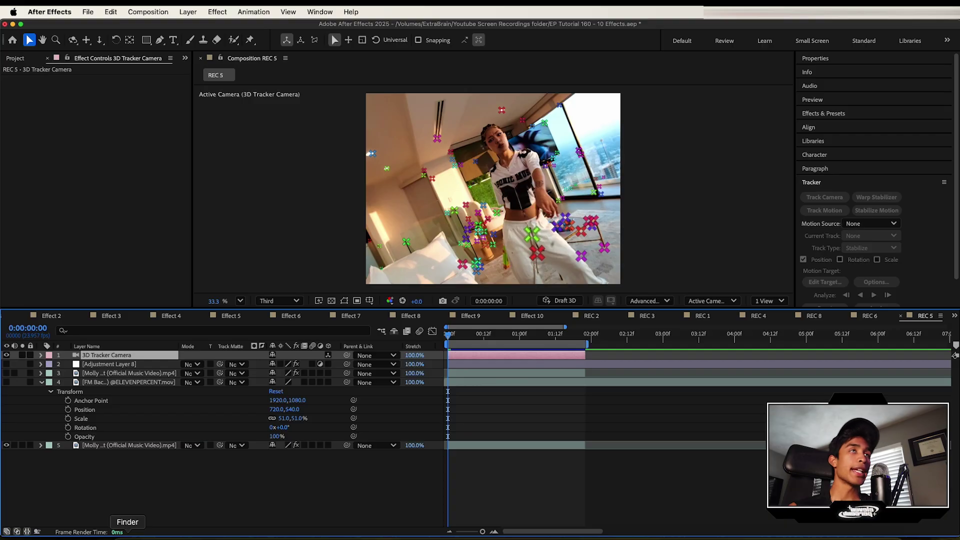
# Step: Drag FM Floral Animation 2 from the asset pack's Individual Assets folder into the REC 5 comp
pyautogui.click(127, 536)
pyautogui.click(437, 34)
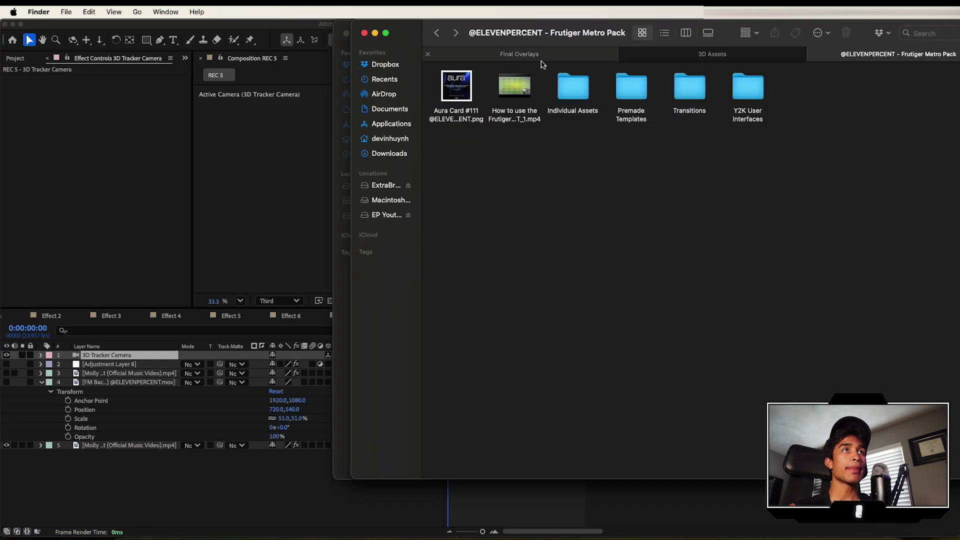
pyautogui.doubleClick(587, 90)
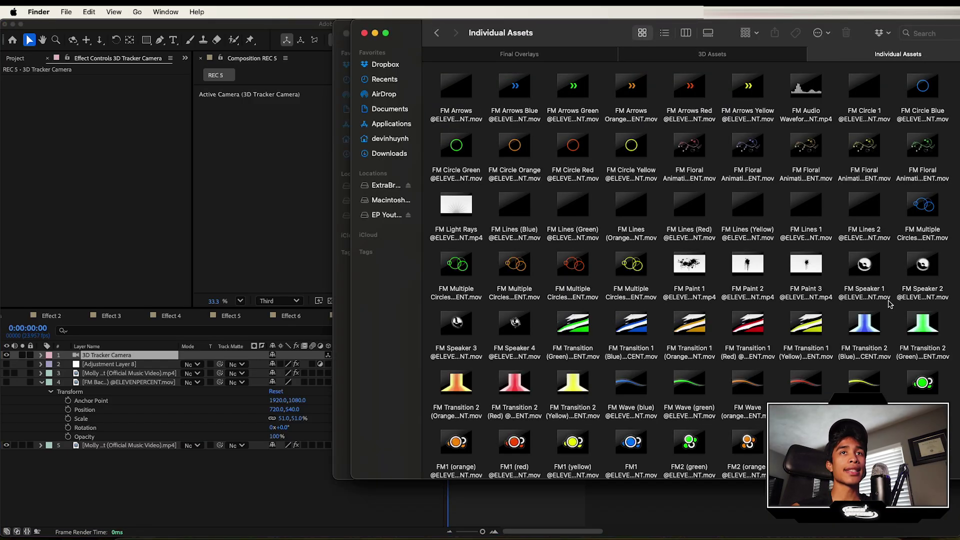
pyautogui.moveTo(156, 395); pyautogui.dragTo(156, 401)
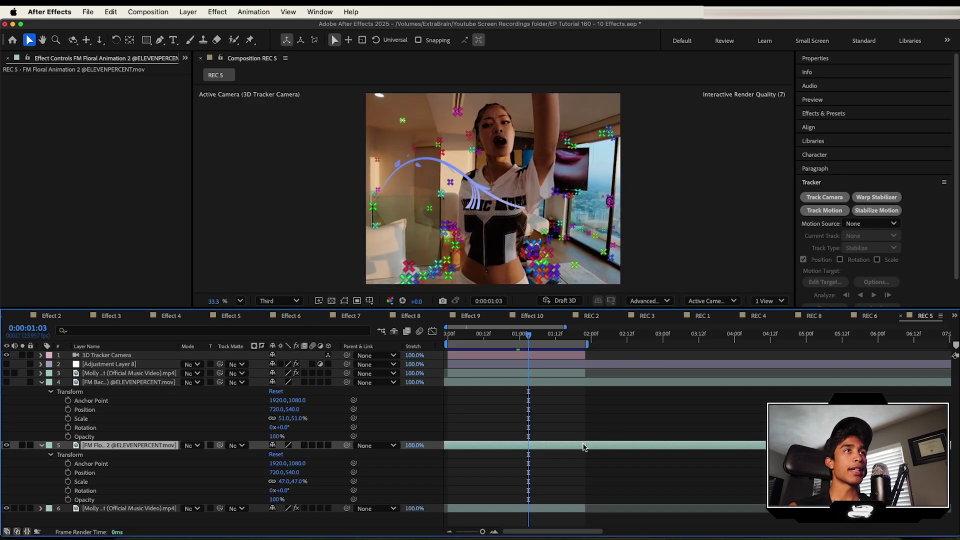
# Step: Make the floral overlay a 3D layer and preview it from the first frame
pyautogui.click(7, 375)
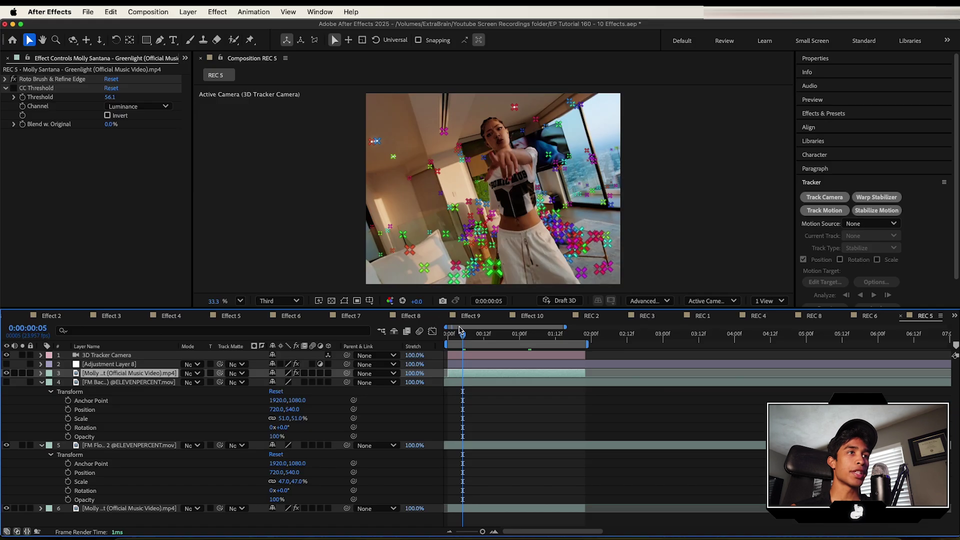
pyautogui.press('space')
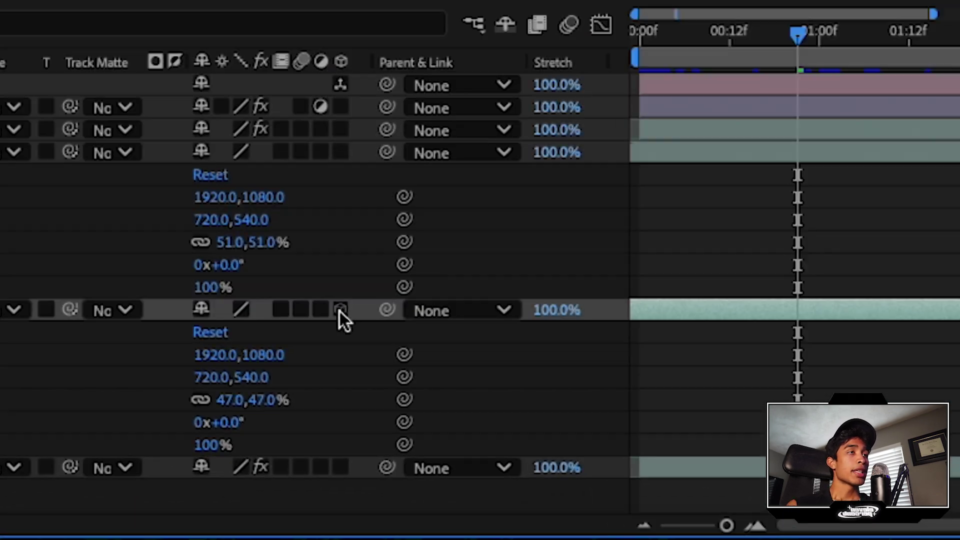
pyautogui.click(340, 310)
pyautogui.moveTo(813, 22); pyautogui.dragTo(742, 59)
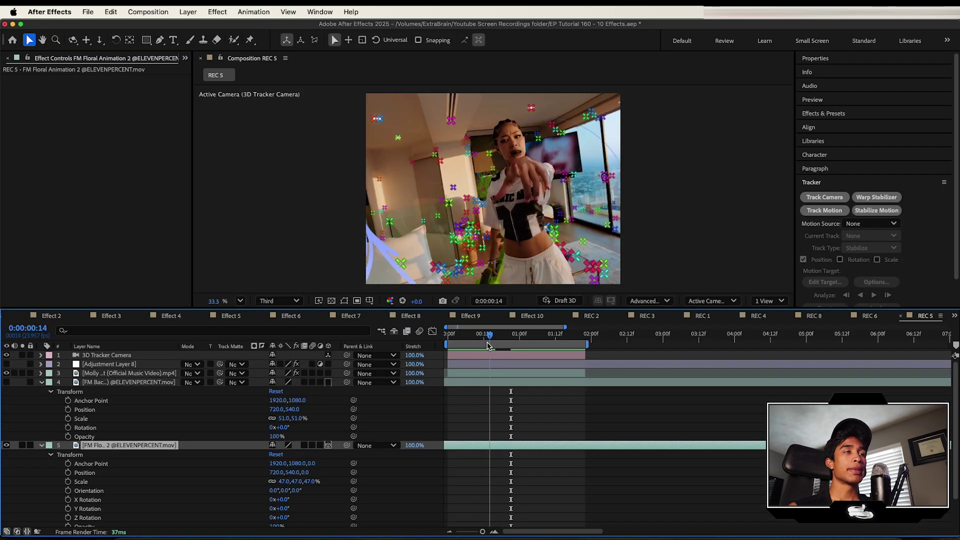
pyautogui.moveTo(490, 345); pyautogui.dragTo(460, 370)
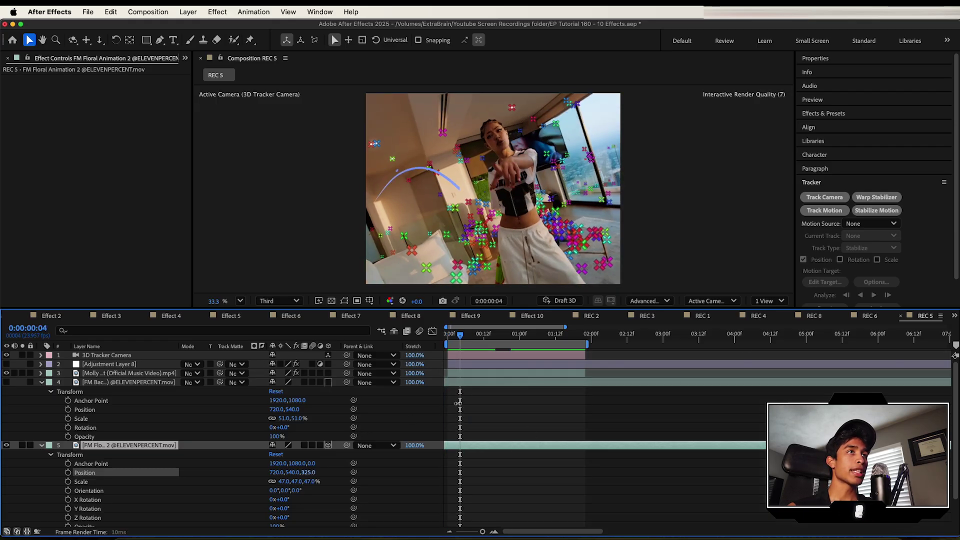
pyautogui.press('space')
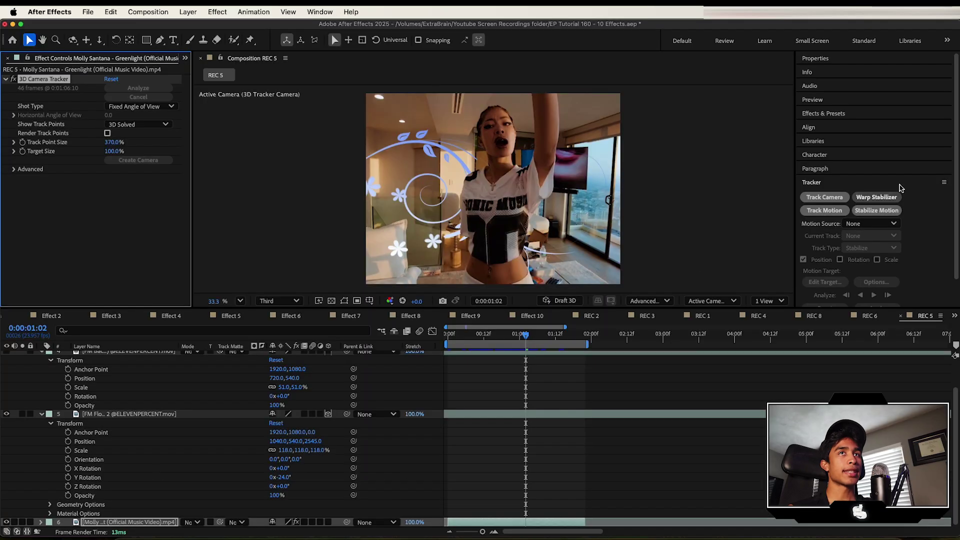
# Step: Apply the S_Glow effect to the floral overlay layer
pyautogui.click(824, 113)
pyautogui.moveTo(843, 218); pyautogui.dragTo(574, 416)
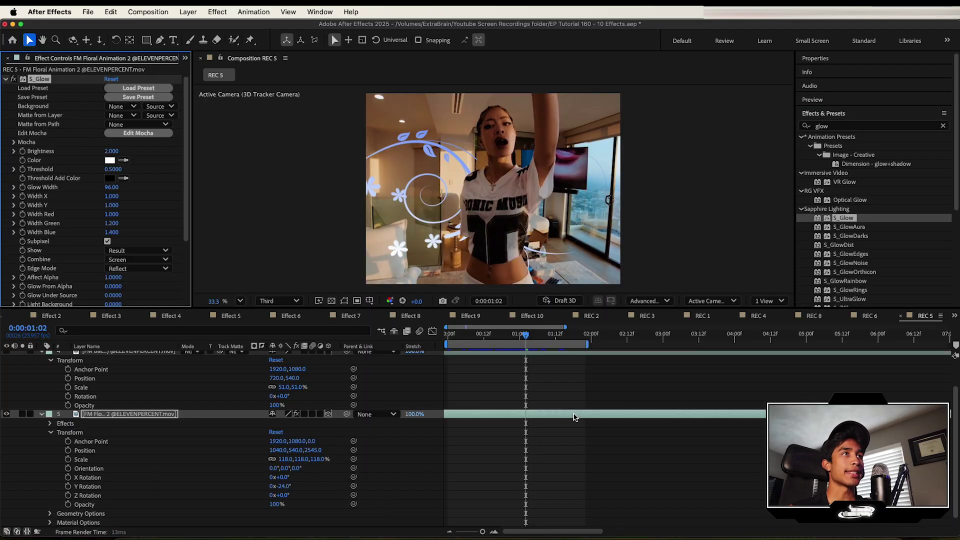
pyautogui.click(515, 336)
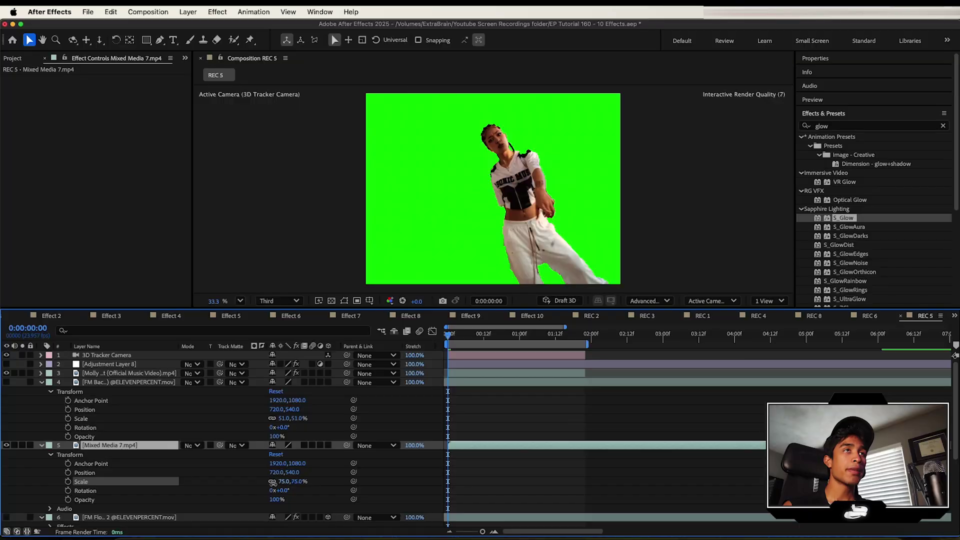
# Step: Scale the Mixed Media clip to 46% and apply Keylight to key out the green
pyautogui.moveTo(272, 482); pyautogui.dragTo(259, 482)
pyautogui.press('space')
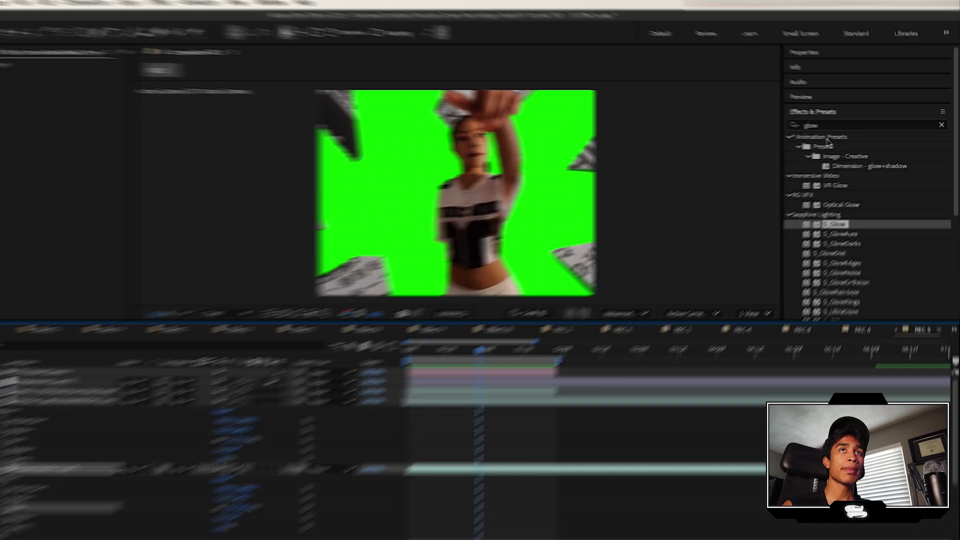
pyautogui.click(825, 127)
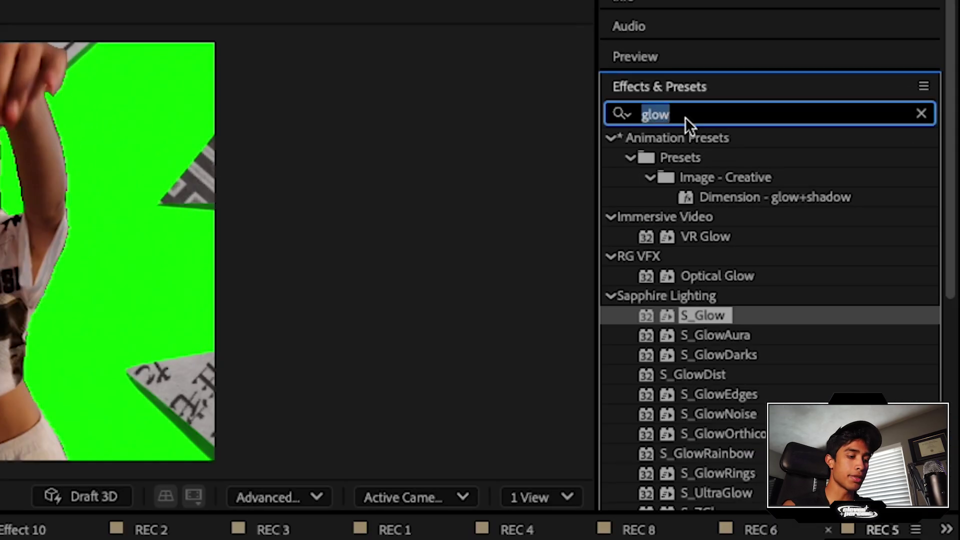
pyautogui.write('key')
pyautogui.doubleClick(679, 395)
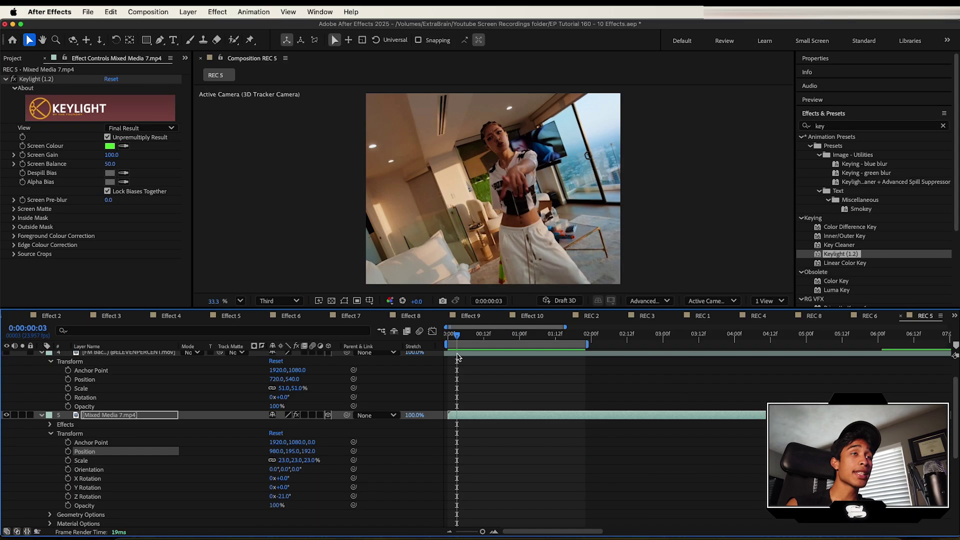
pyautogui.moveTo(457, 356); pyautogui.dragTo(485, 354)
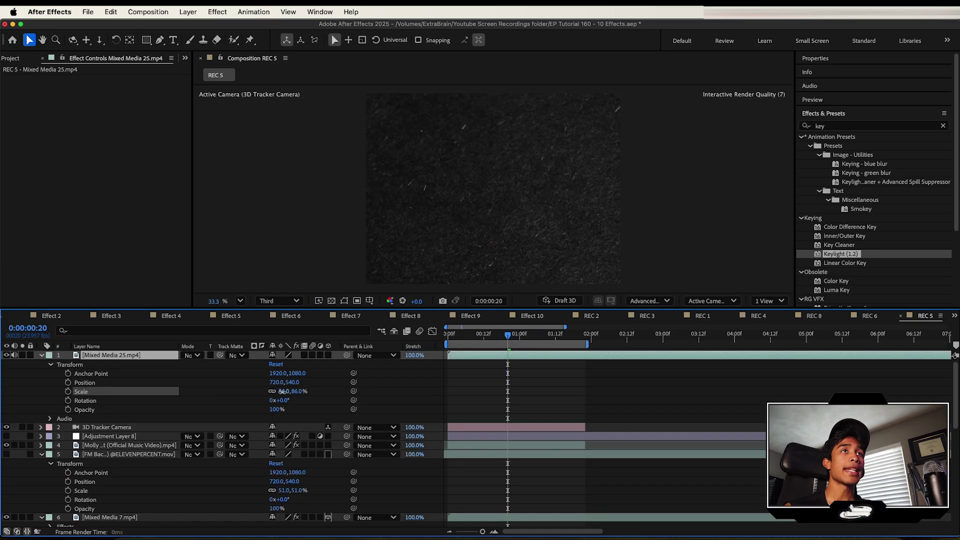
# Step: Scale layer 1 to 58%, set it to Overlay blending, and posterize time to 12 fps
pyautogui.moveTo(283, 392); pyautogui.dragTo(267, 392)
pyautogui.click(192, 355)
pyautogui.click(226, 255)
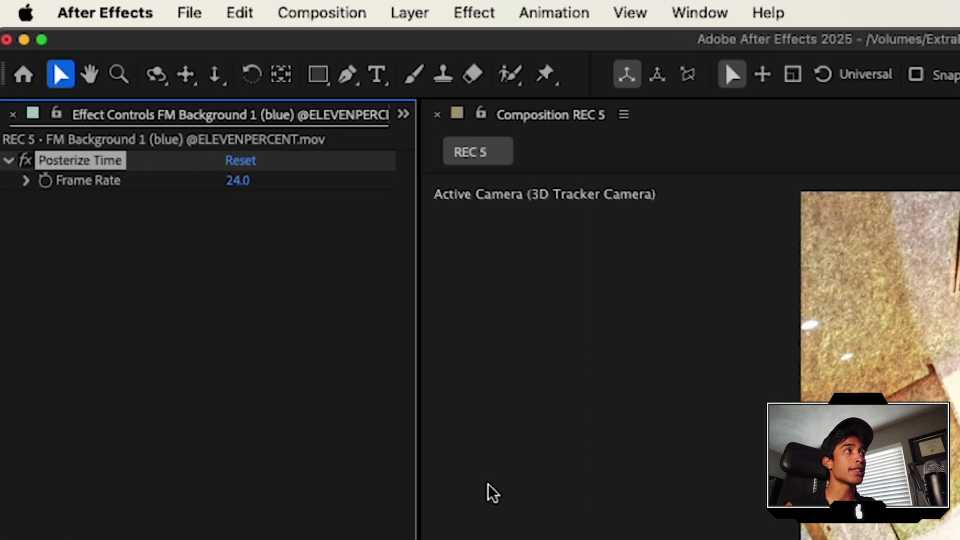
pyautogui.press('Return')
pyautogui.press('space')
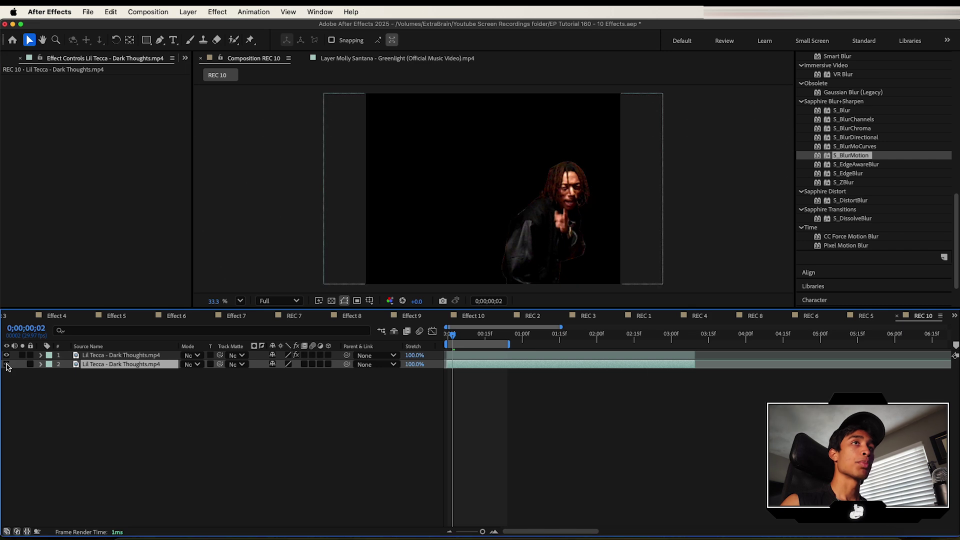
# Step: Hide layer 2, duplicate it, and enable time remapping on the new layer 3
pyautogui.click(6, 364)
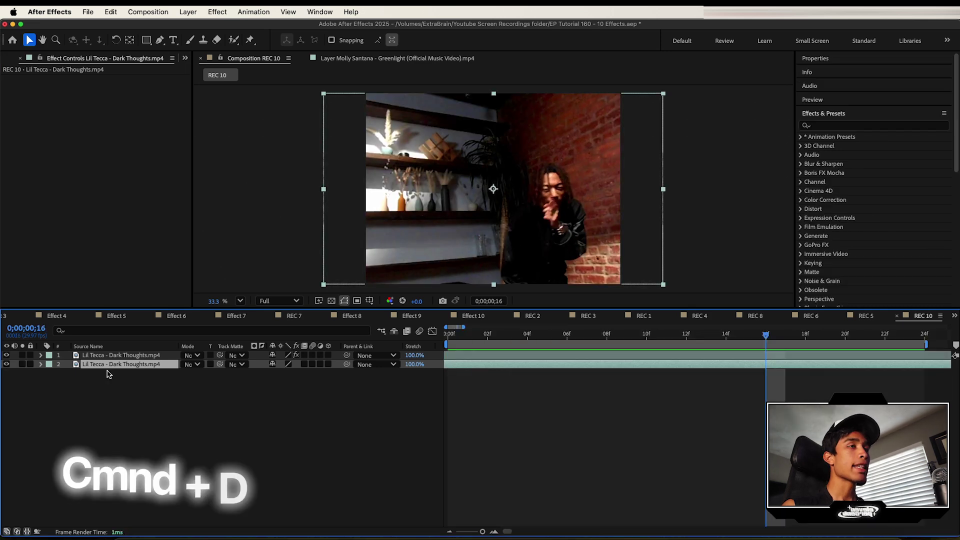
pyautogui.press('super+d')
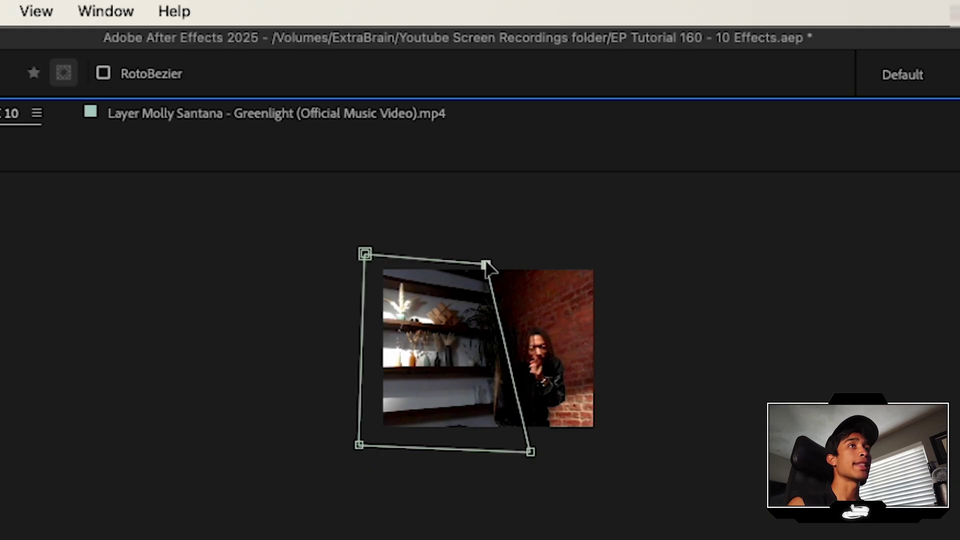
pyautogui.click(90, 373)
pyautogui.rightClick(99, 375)
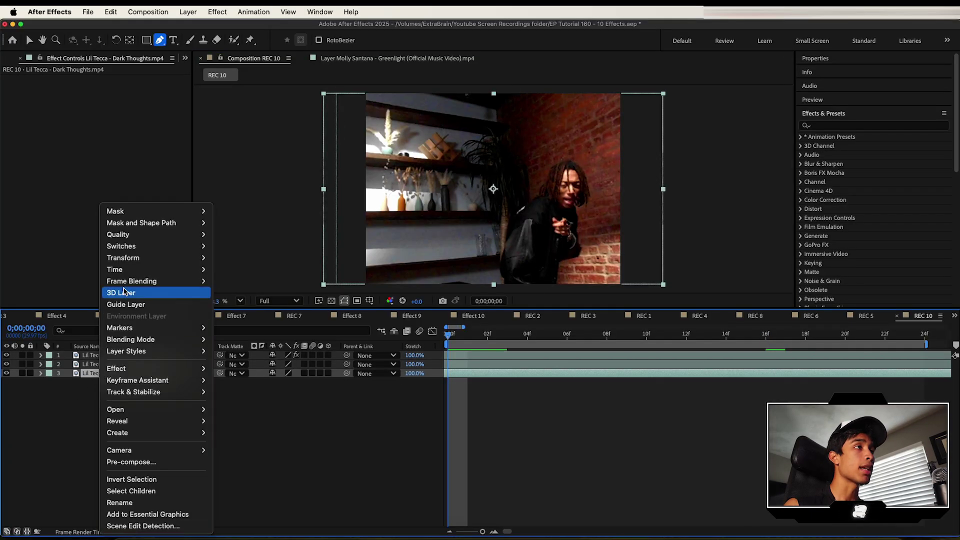
pyautogui.moveTo(126, 274)
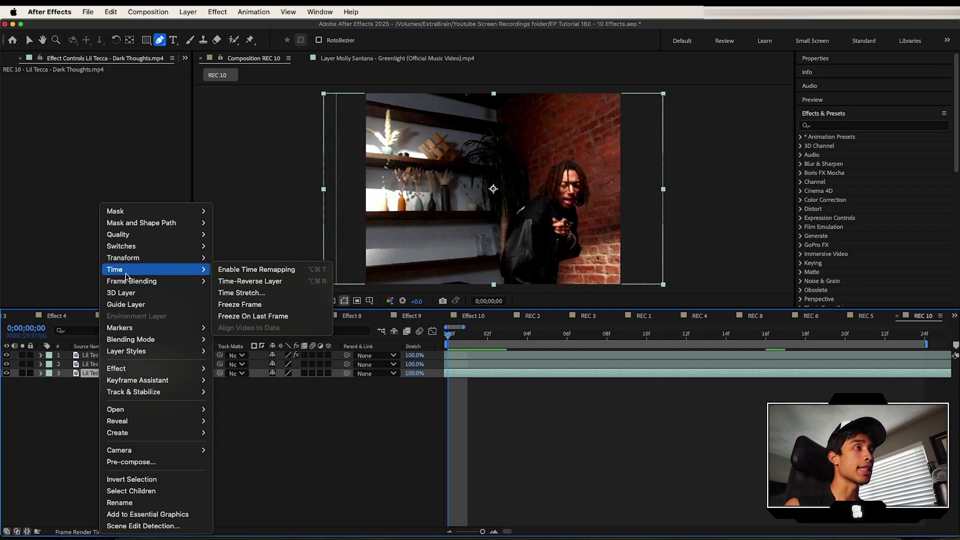
pyautogui.click(240, 270)
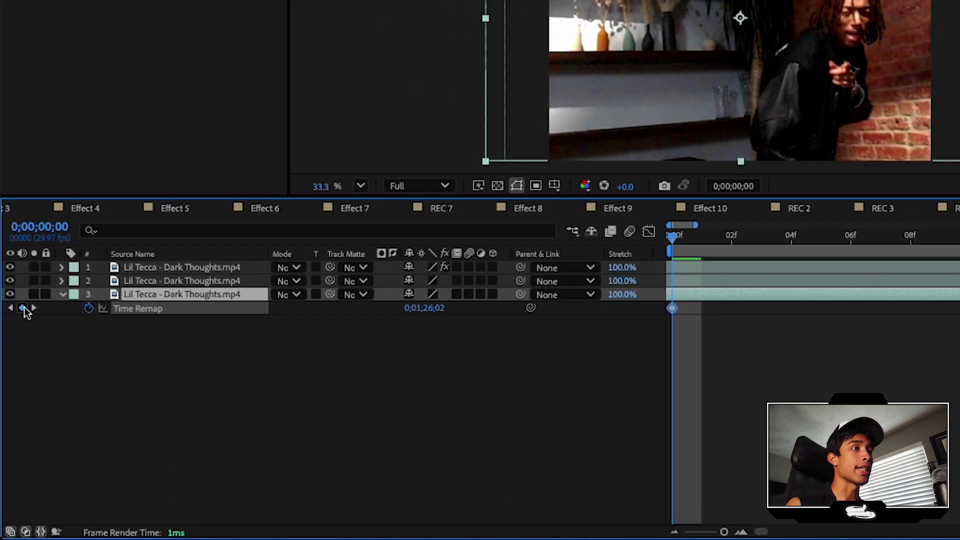
# Step: Set the end Time Remap keyframe to 0;00;3;2 and the Directional Blur length to 75
pyautogui.moveTo(682, 238); pyautogui.dragTo(955, 236)
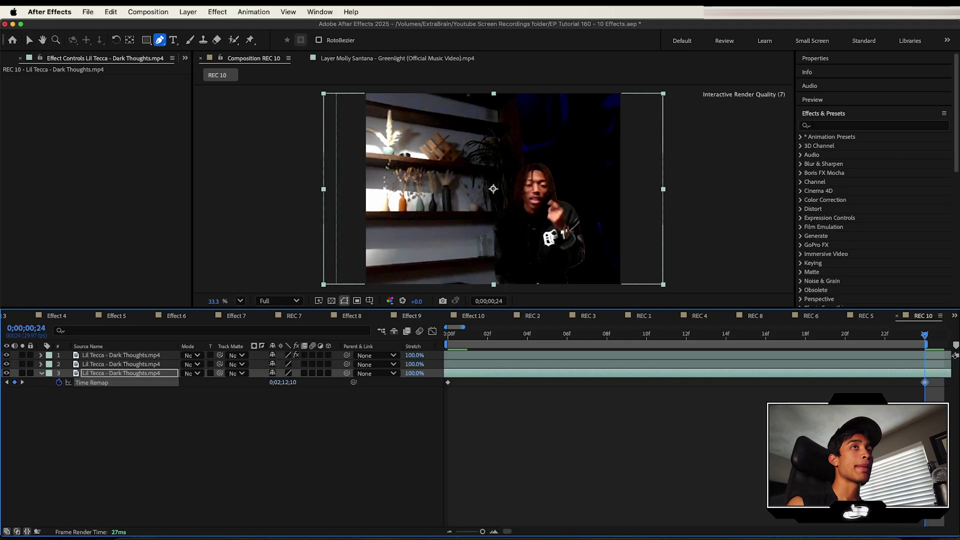
pyautogui.click(282, 382)
pyautogui.write('0;00;3;2')
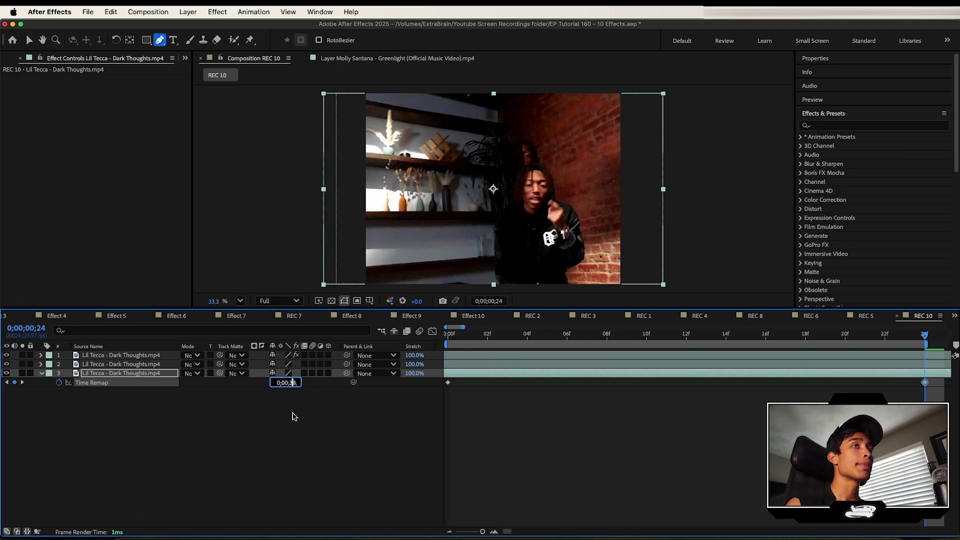
pyautogui.press('Return')
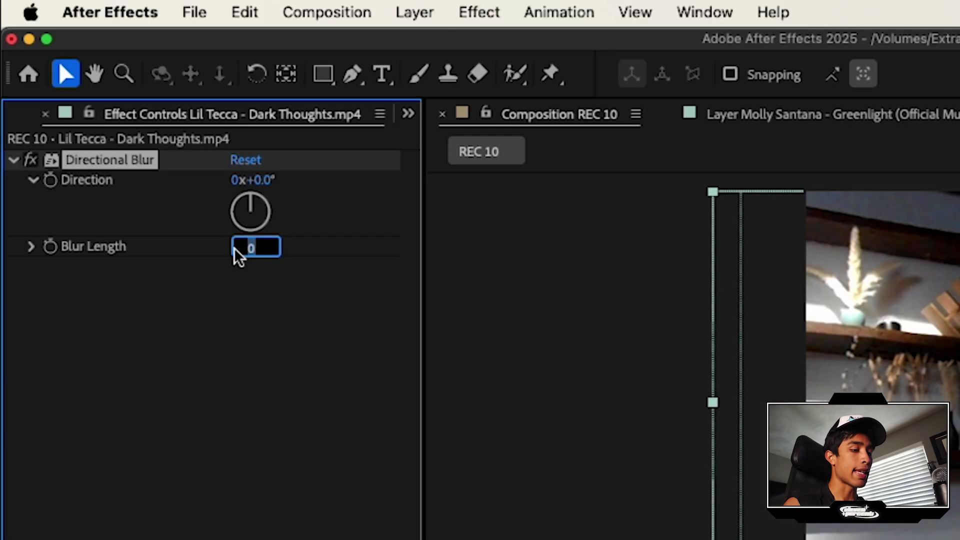
pyautogui.write('75')
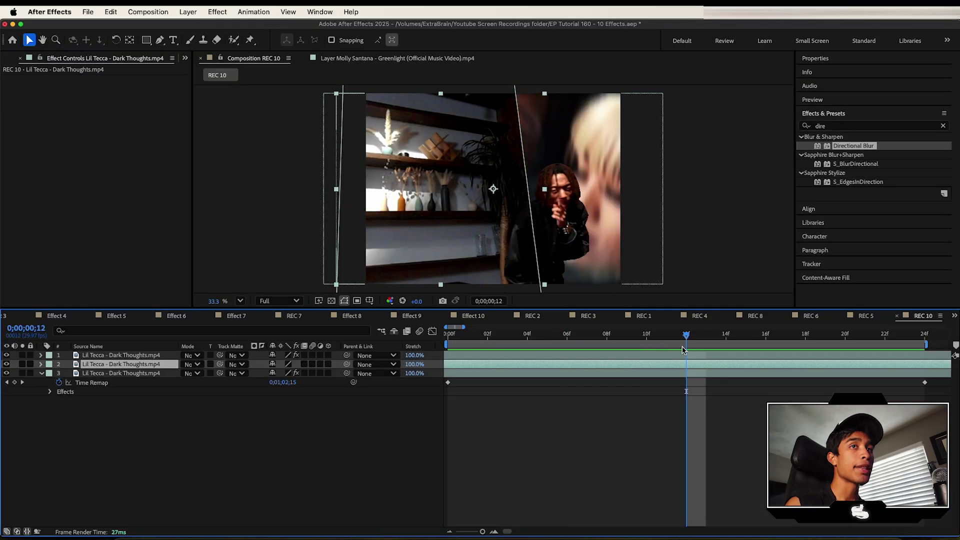
# Step: Split layer 2 at frame 12, reveal its Mask 1, and preview the result
pyautogui.press('super+shift+d')
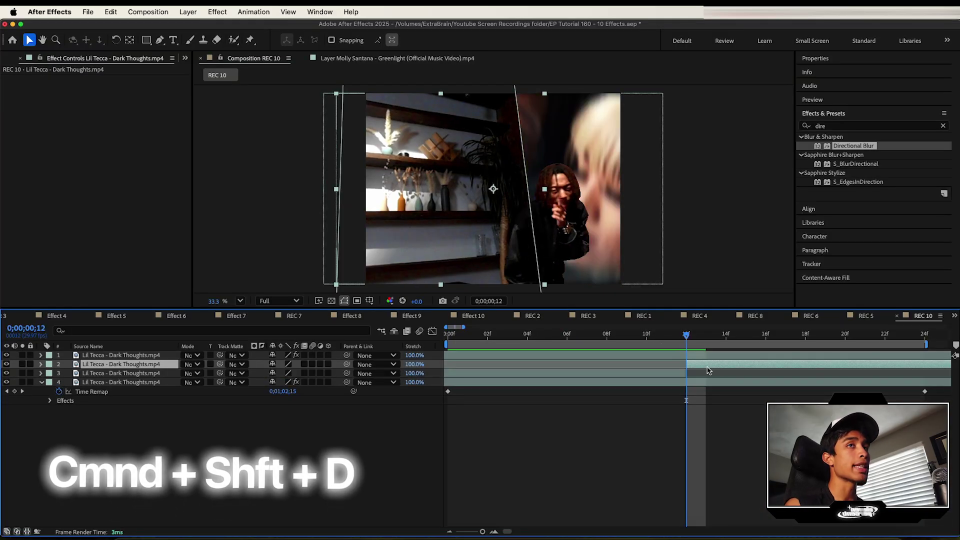
pyautogui.click(50, 365)
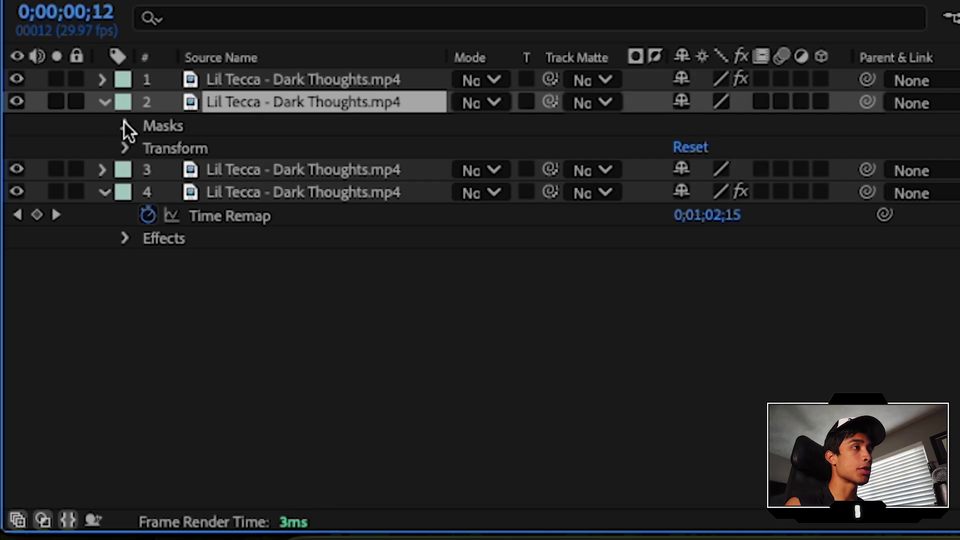
pyautogui.click(50, 373)
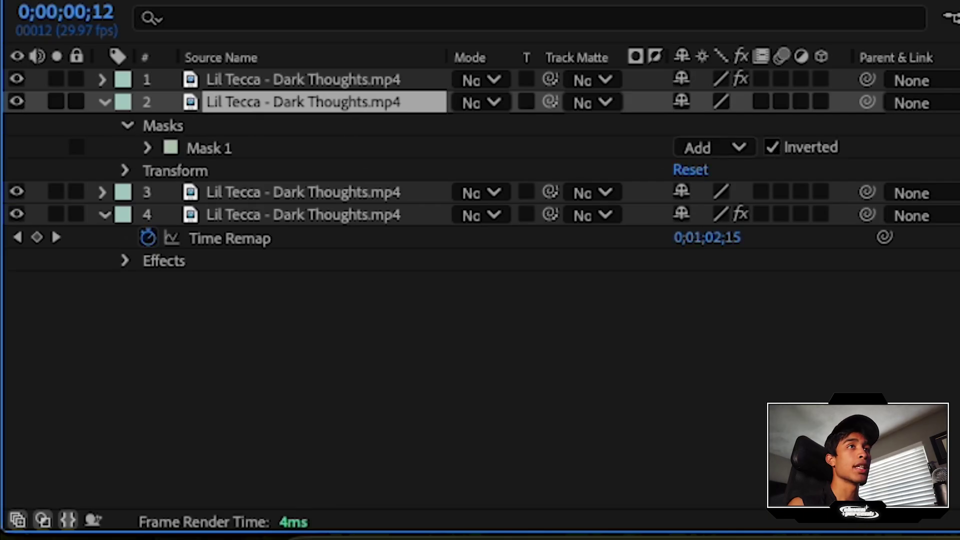
pyautogui.press('space')
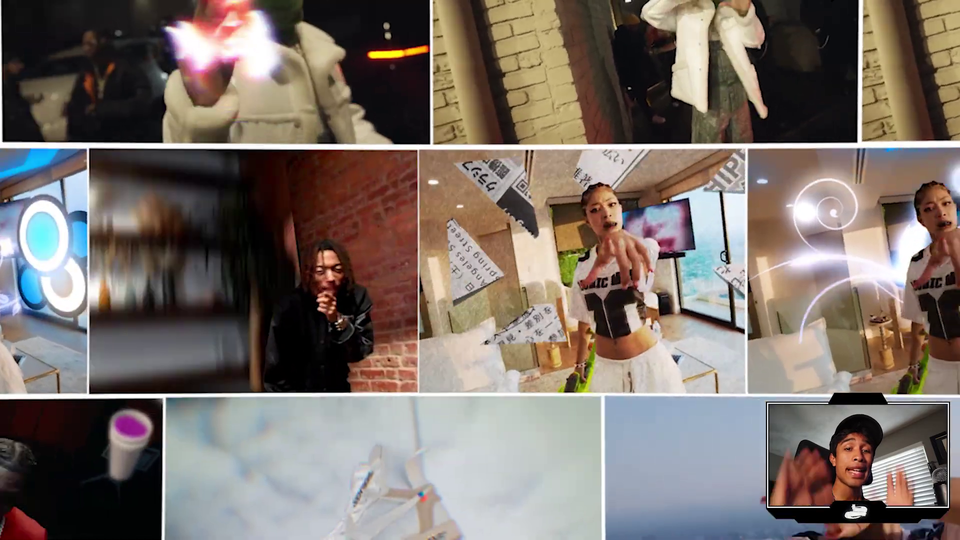